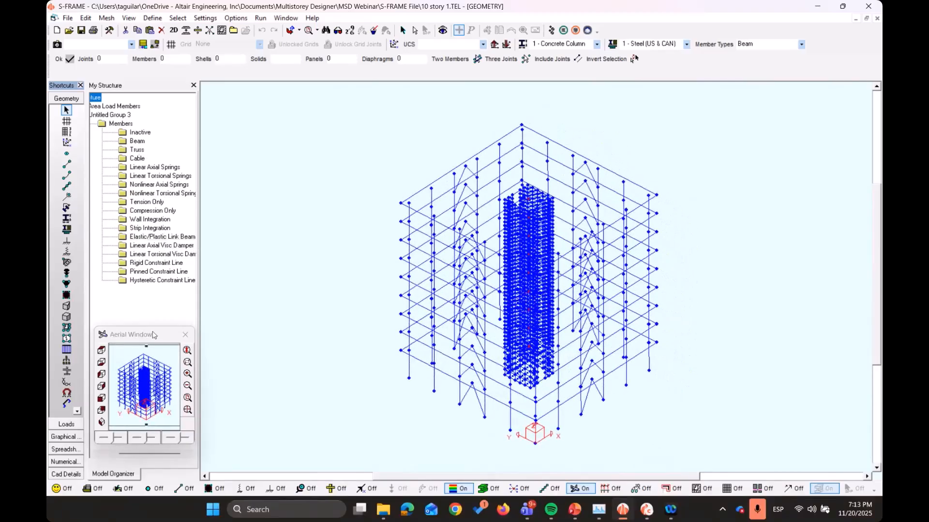
Turn on solid rendering of the 10-storey building model and inspect its slabs, columns, braces and core
{"action": "mouse_move", "coordinate": [152, 334]}
{"action": "left_mouse_down"}
{"action": "mouse_move", "coordinate": [151, 309]}
{"action": "mouse_move", "coordinate": [153, 328]}
{"action": "left_mouse_up"}
{"action": "left_click_drag", "start_coordinate": [134, 453], "coordinate": [103, 452]}
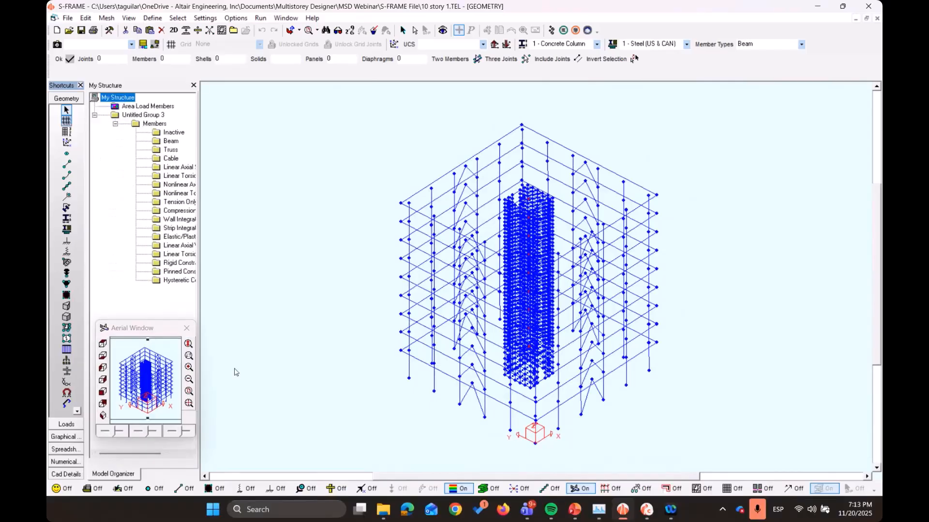
{"action": "left_click", "coordinate": [488, 487]}
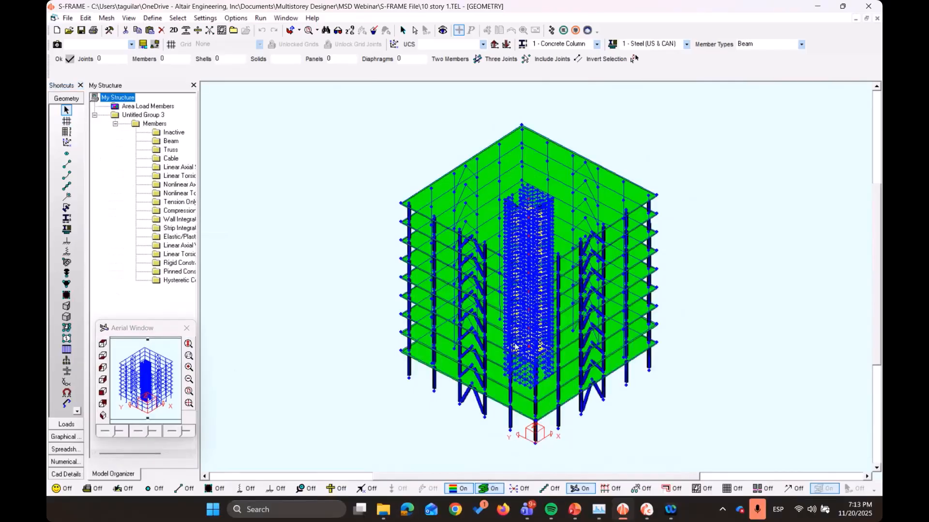
{"action": "scroll", "coordinate": [516, 346], "scroll_direction": "up", "scroll_amount": 5}
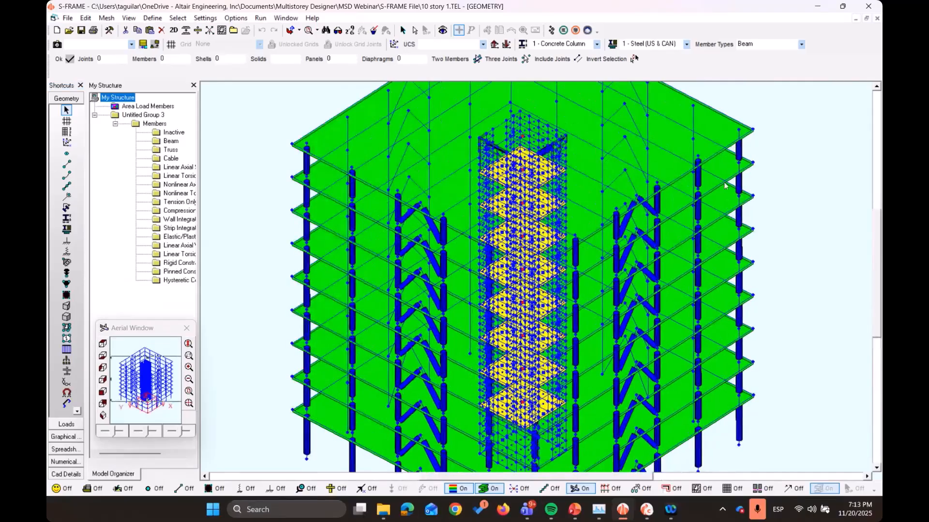
{"action": "scroll", "coordinate": [447, 304], "scroll_direction": "down", "scroll_amount": 4}
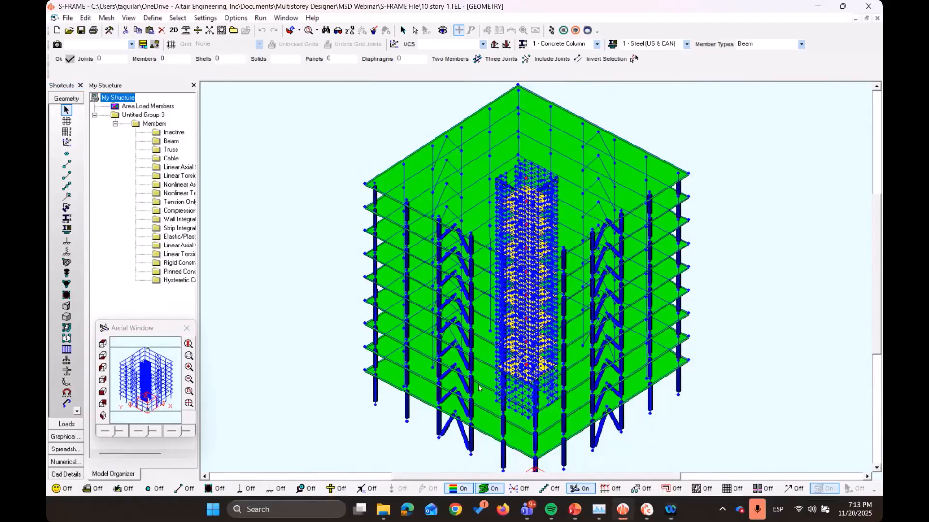
Display the members coloured by section property and inspect the concrete columns and braces from another angle
{"action": "left_click", "coordinate": [67, 218]}
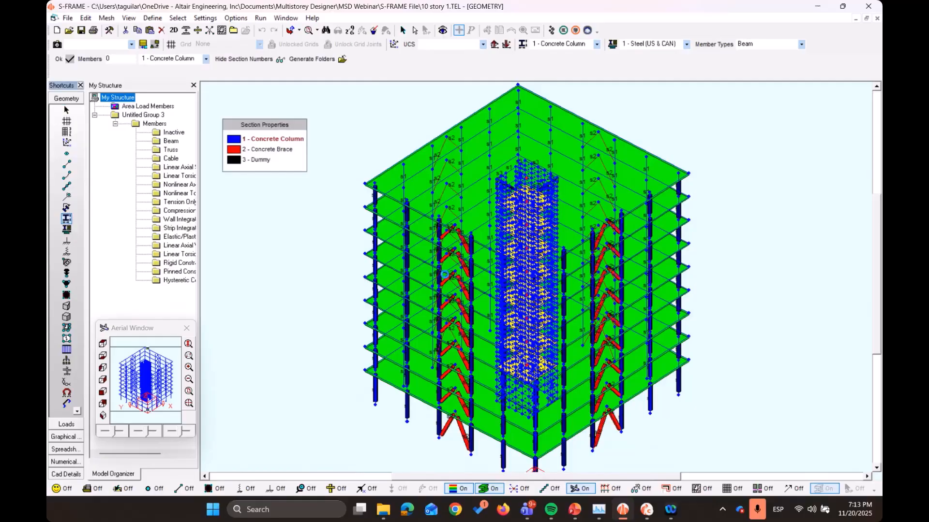
{"action": "scroll", "coordinate": [542, 168], "scroll_direction": "up", "scroll_amount": 1}
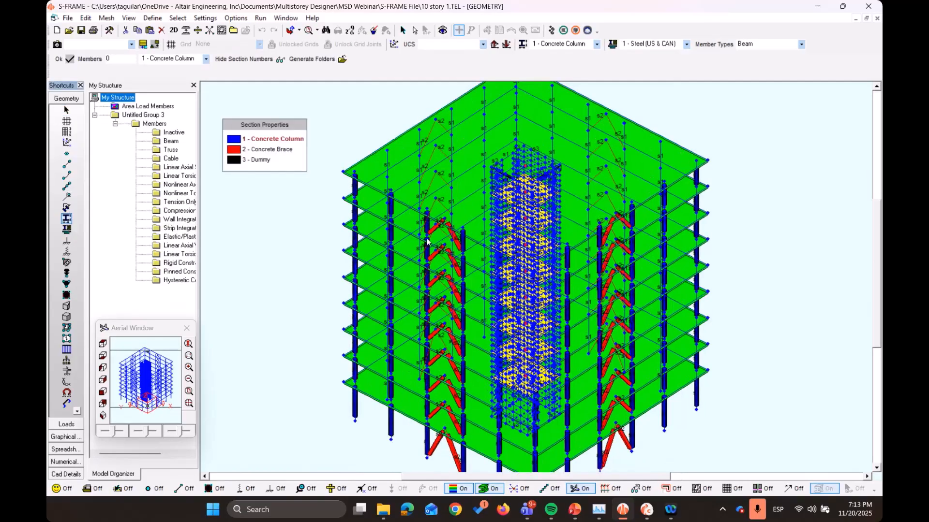
{"action": "middle_click_drag", "start_coordinate": [402, 280], "coordinate": [438, 229]}
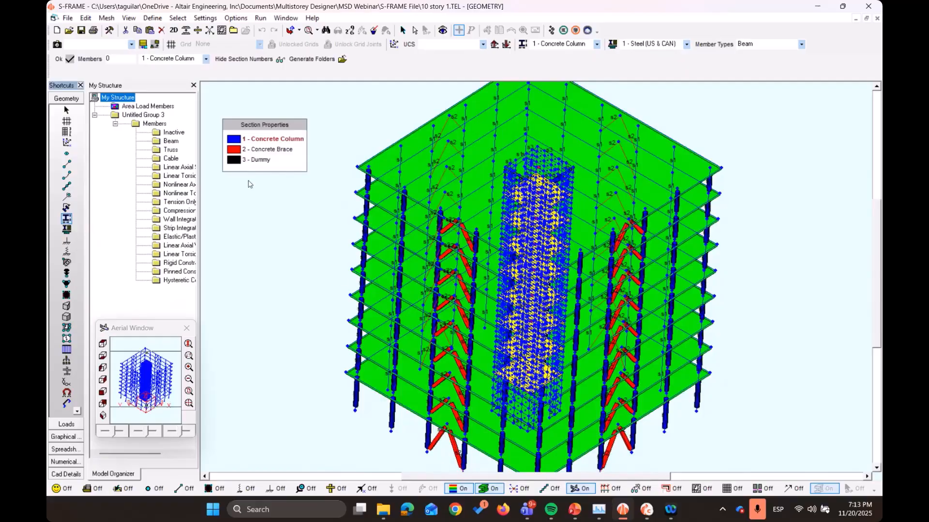
{"action": "middle_click_drag", "start_coordinate": [315, 308], "coordinate": [317, 299]}
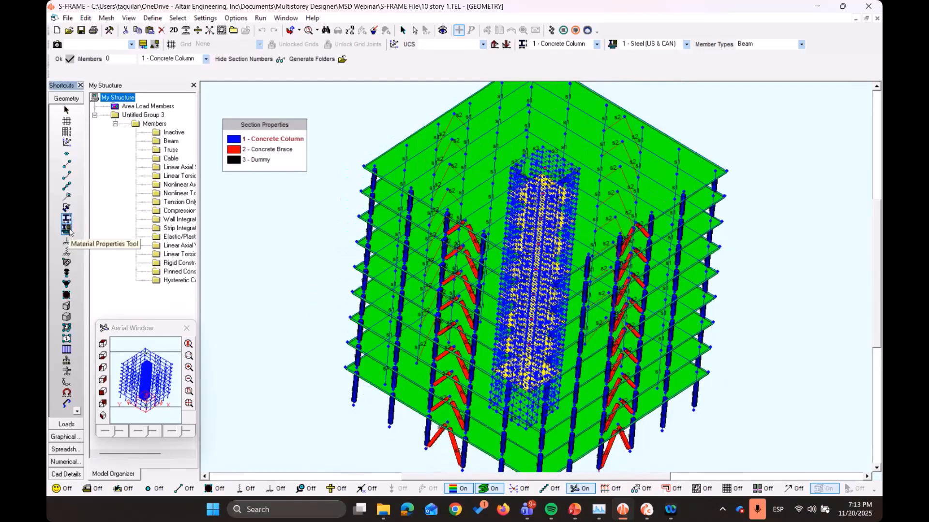
Display the model coloured by material property, with solid rendering switched off
{"action": "left_click", "coordinate": [66, 229]}
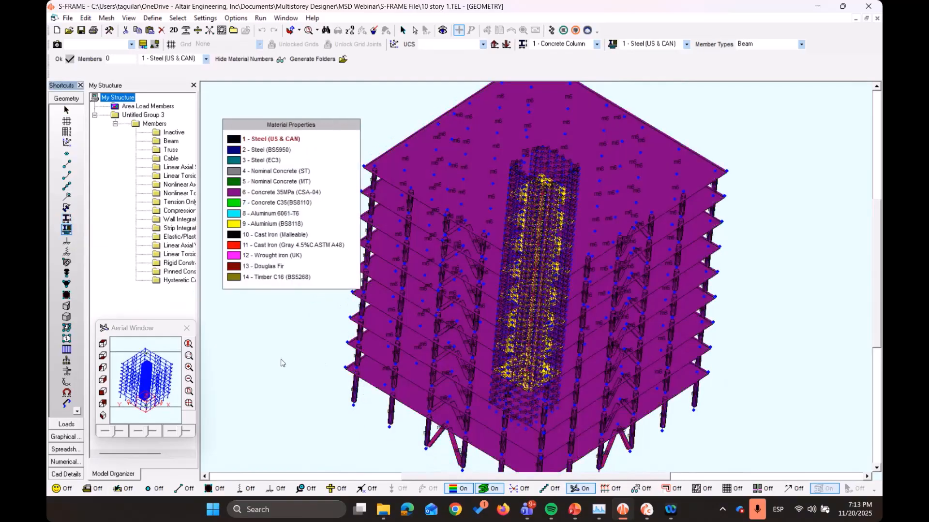
{"action": "middle_click_drag", "start_coordinate": [282, 363], "coordinate": [282, 364]}
{"action": "left_click", "coordinate": [490, 489]}
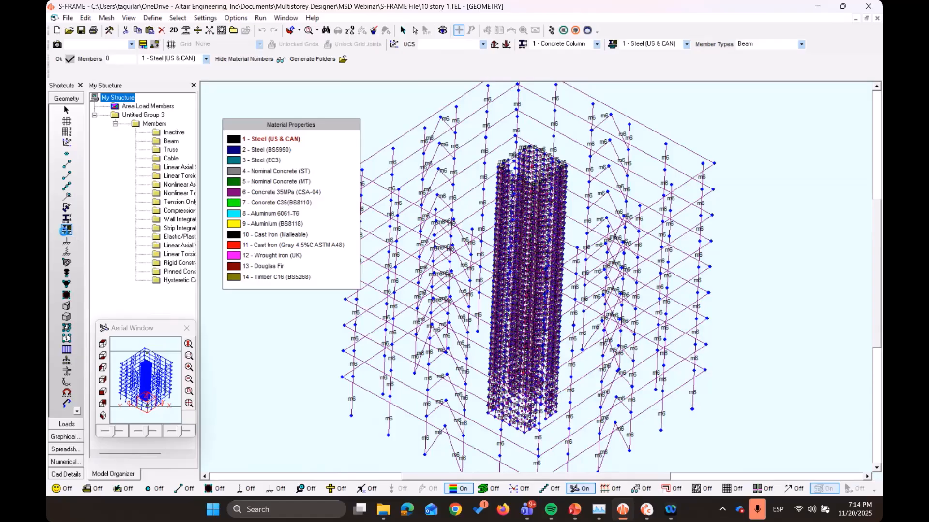
Review the properties of the Concrete 35MPa (CSA-04) material in the local material database, then close it
{"action": "left_click", "coordinate": [67, 230]}
{"action": "left_click", "coordinate": [315, 312]}
{"action": "left_click", "coordinate": [312, 297]}
{"action": "left_click", "coordinate": [312, 304]}
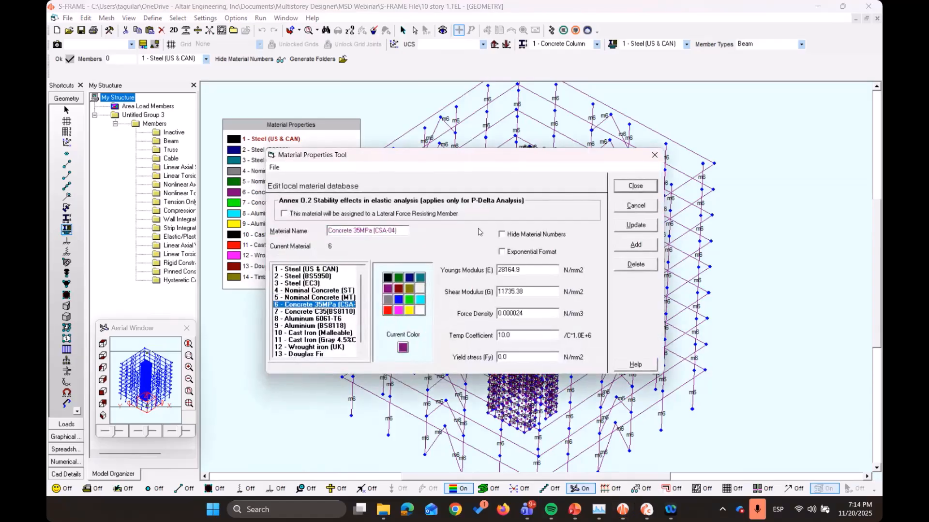
{"action": "left_click", "coordinate": [636, 187]}
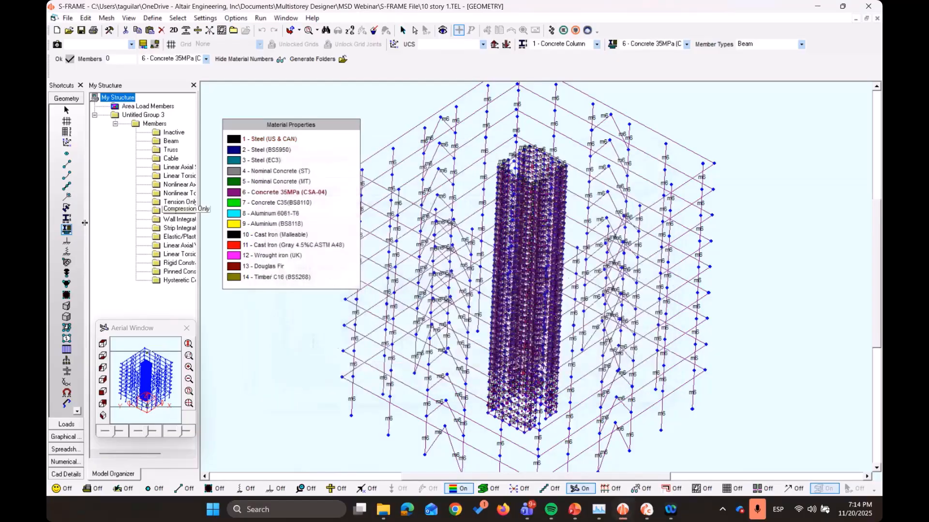
Review the Concrete Column and Concrete Brace sections in the section database and open Concrete Column in the S-CONCRETE editor
{"action": "left_click", "coordinate": [67, 219]}
{"action": "left_click", "coordinate": [328, 206]}
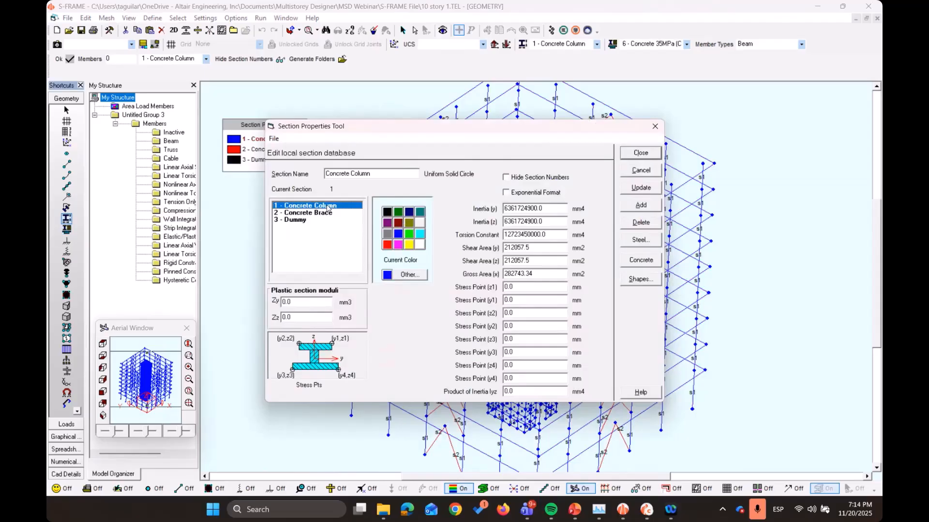
{"action": "left_click", "coordinate": [324, 213]}
{"action": "left_click", "coordinate": [341, 205]}
{"action": "left_click", "coordinate": [656, 263]}
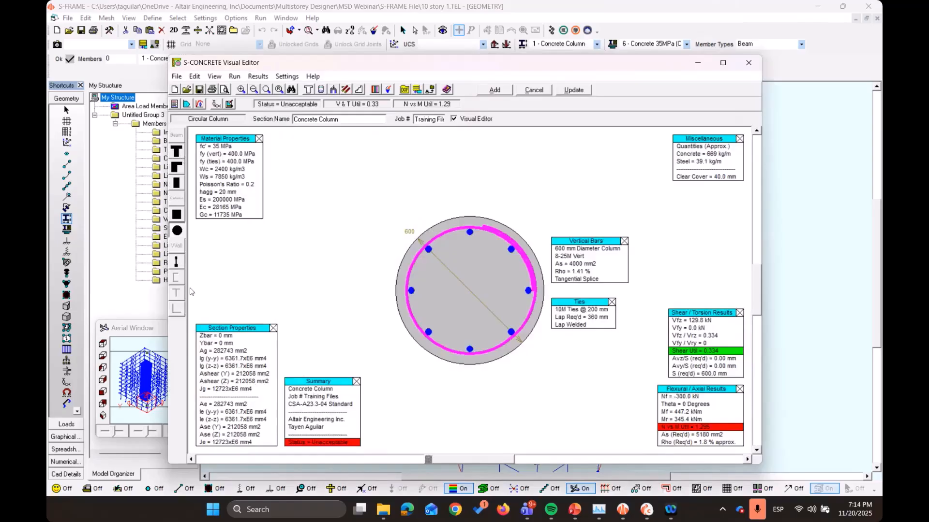
Look over the available concrete section shapes and the circular column design, then close the S-CONCRETE editor and the section database
{"action": "left_click", "coordinate": [177, 166]}
{"action": "left_click", "coordinate": [177, 230]}
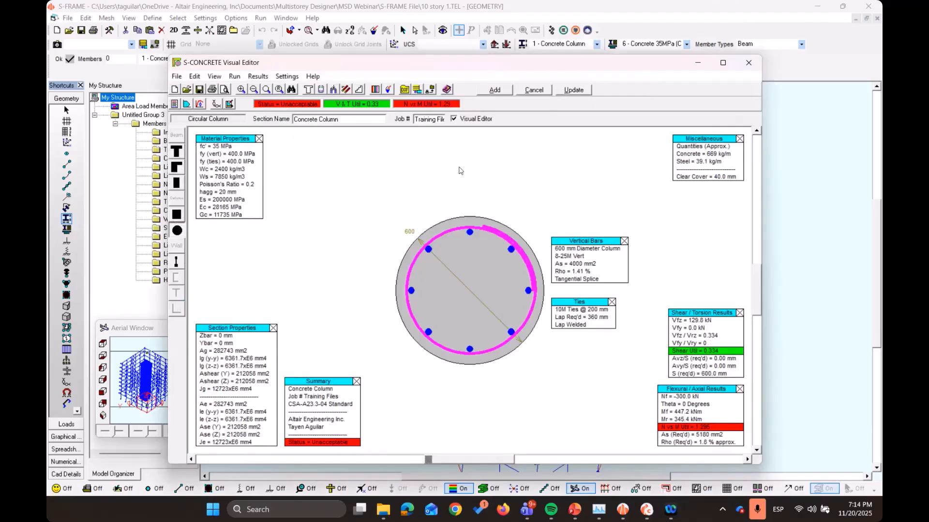
{"action": "left_click_drag", "start_coordinate": [569, 64], "coordinate": [452, 65]}
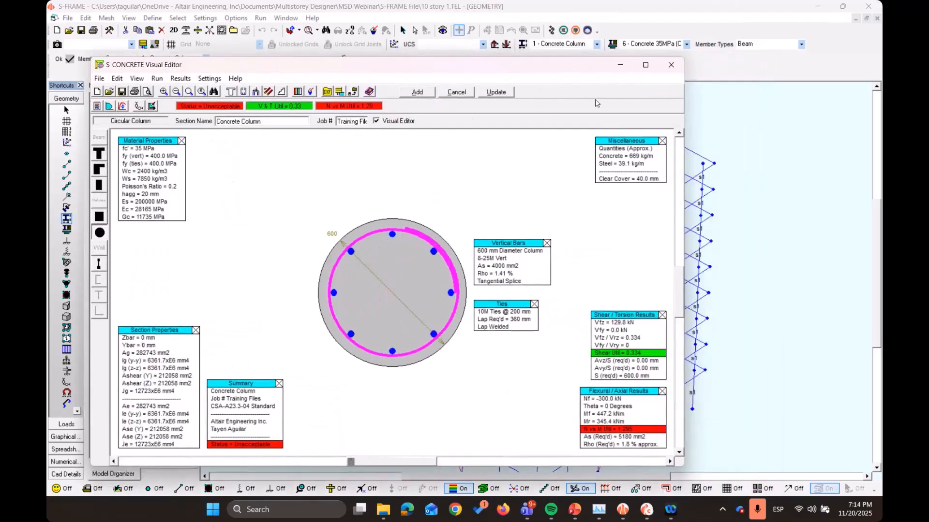
{"action": "left_click", "coordinate": [668, 71]}
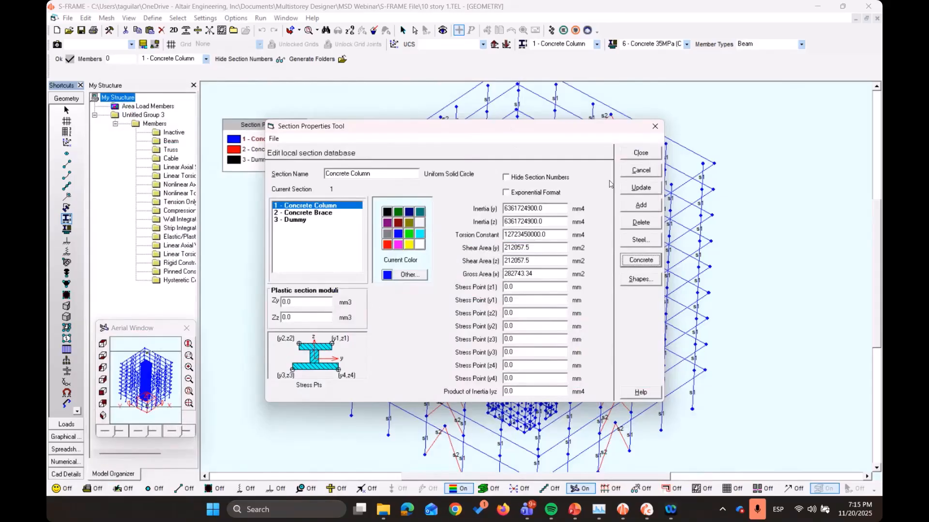
{"action": "left_click", "coordinate": [639, 153]}
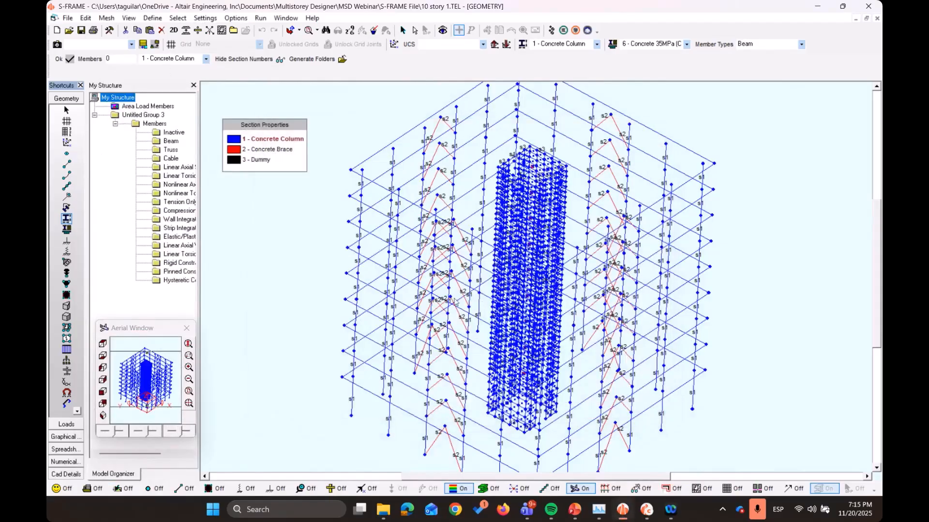
Run a Linear Static analysis of the whole structure for both load cases and combinations
{"action": "scroll", "coordinate": [433, 327], "scroll_direction": "down", "scroll_amount": 3}
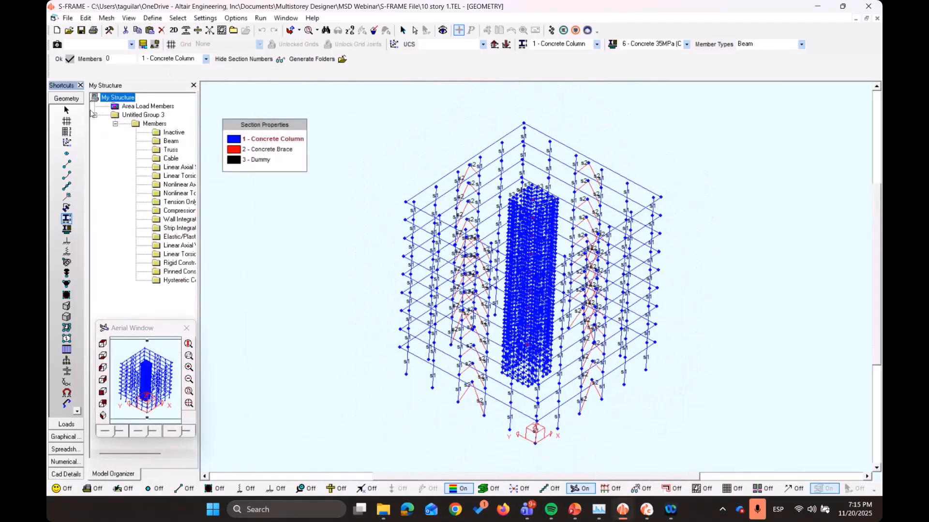
{"action": "left_click", "coordinate": [67, 111]}
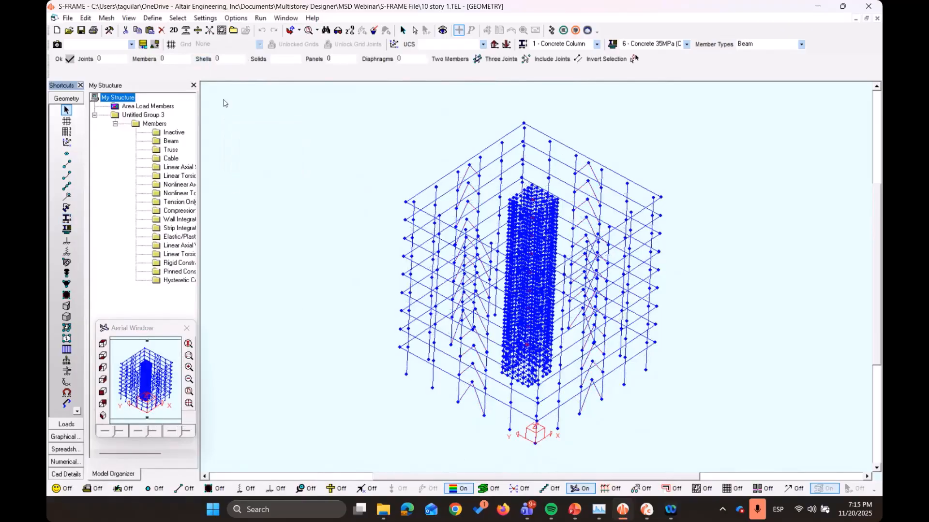
{"action": "left_click", "coordinate": [260, 18]}
{"action": "left_click", "coordinate": [271, 30]}
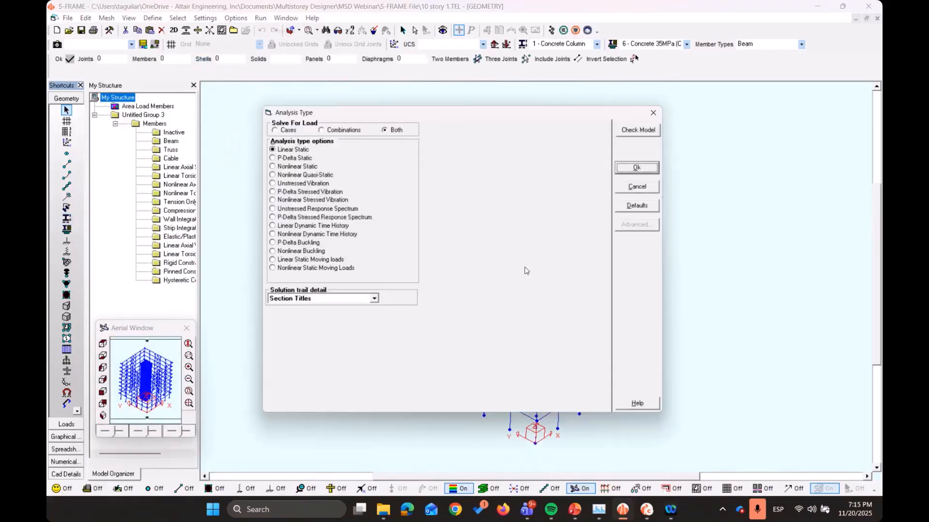
{"action": "left_click", "coordinate": [643, 168]}
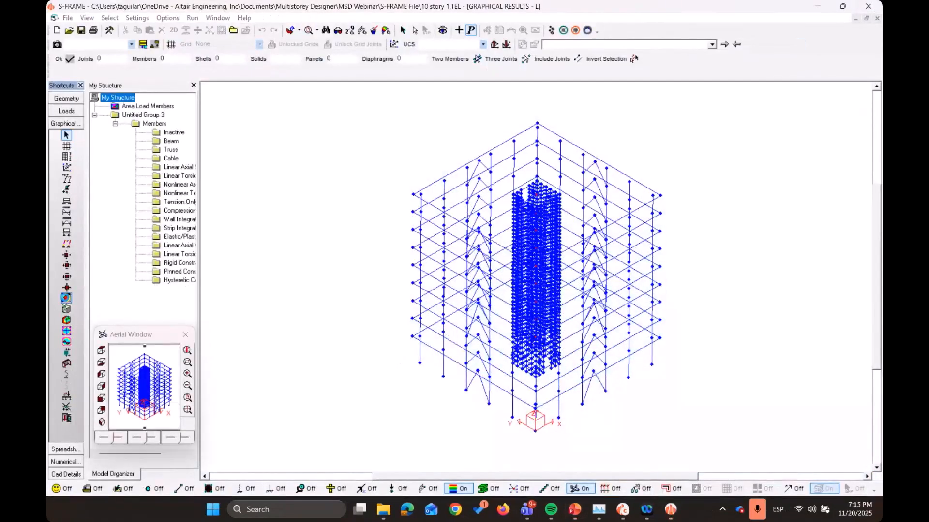
View the displaced shape of the structure for the wind load cases from 2 - Wind ay through 7 - Wind cx
{"action": "left_click", "coordinate": [67, 179]}
{"action": "left_click", "coordinate": [602, 44]}
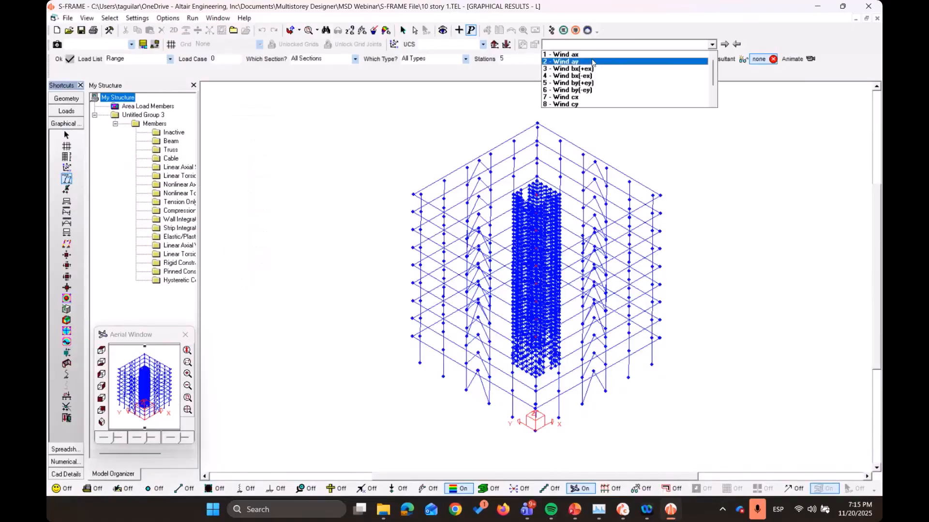
{"action": "left_click", "coordinate": [593, 62]}
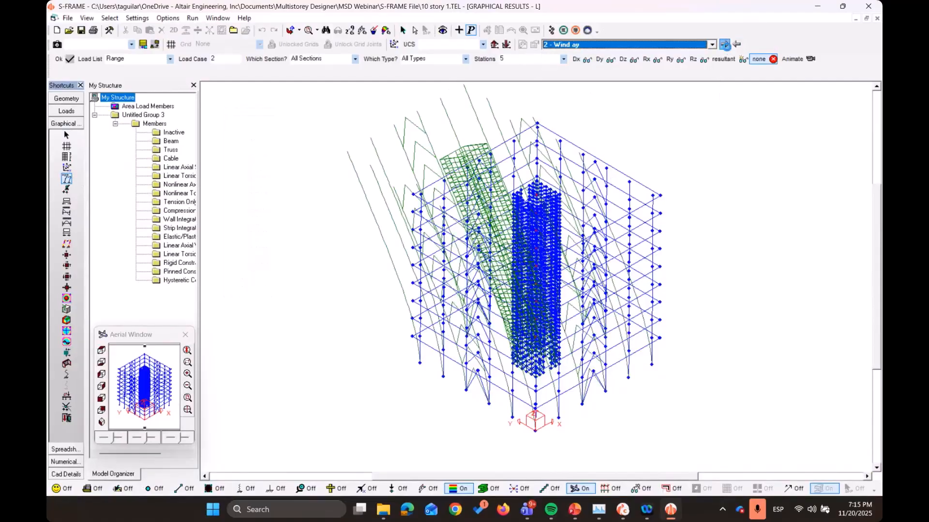
{"action": "left_click", "coordinate": [724, 45]}
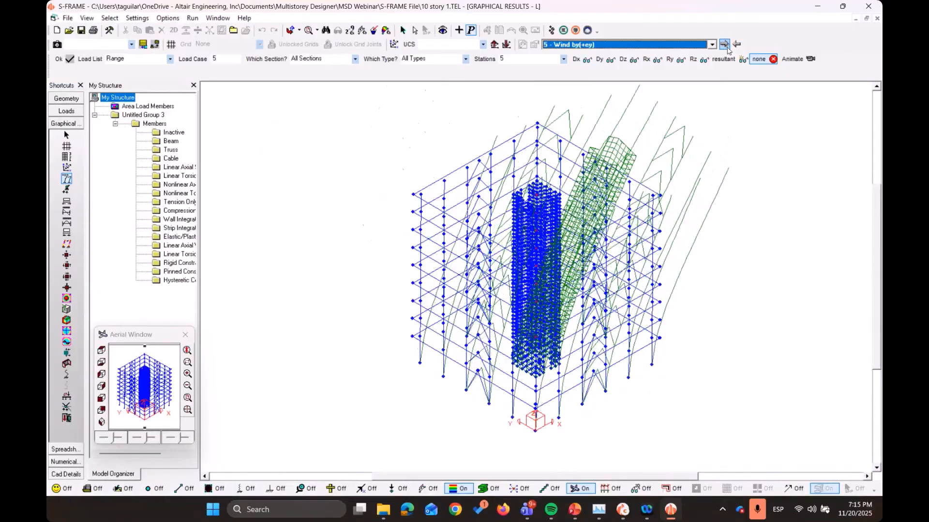
{"action": "left_click", "coordinate": [725, 46]}
{"action": "left_click", "coordinate": [725, 46]}
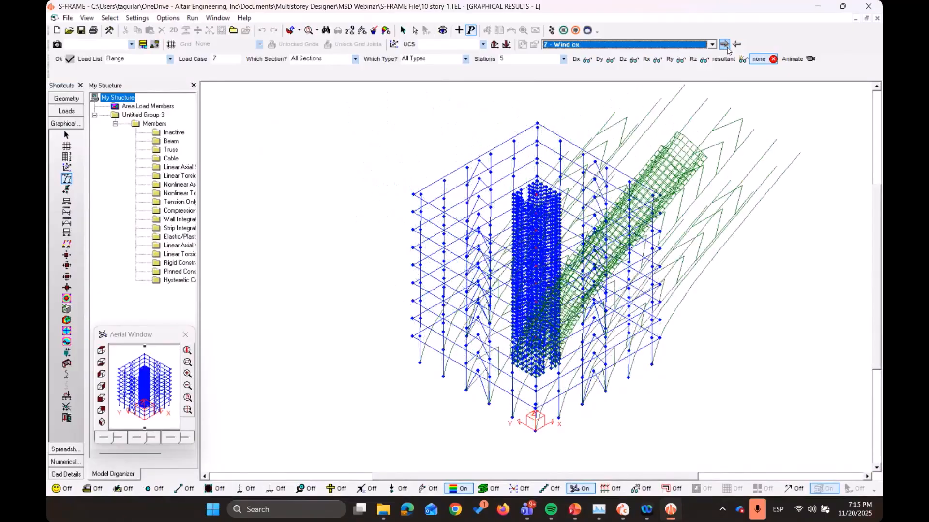
Review the support reactions, member z moment diagrams and core wall Fx force contours for load case 7 - Wind cx
{"action": "left_click", "coordinate": [67, 189]}
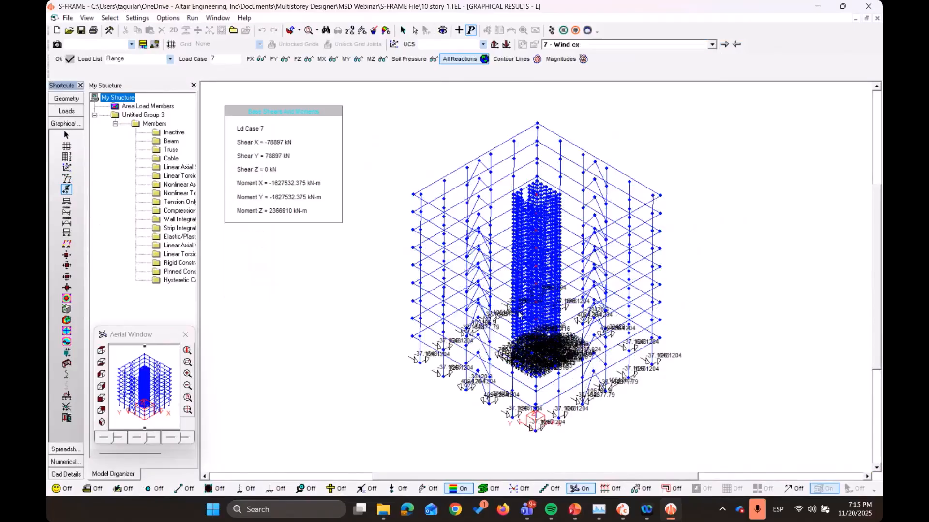
{"action": "left_click", "coordinate": [66, 211]}
{"action": "left_click", "coordinate": [66, 221]}
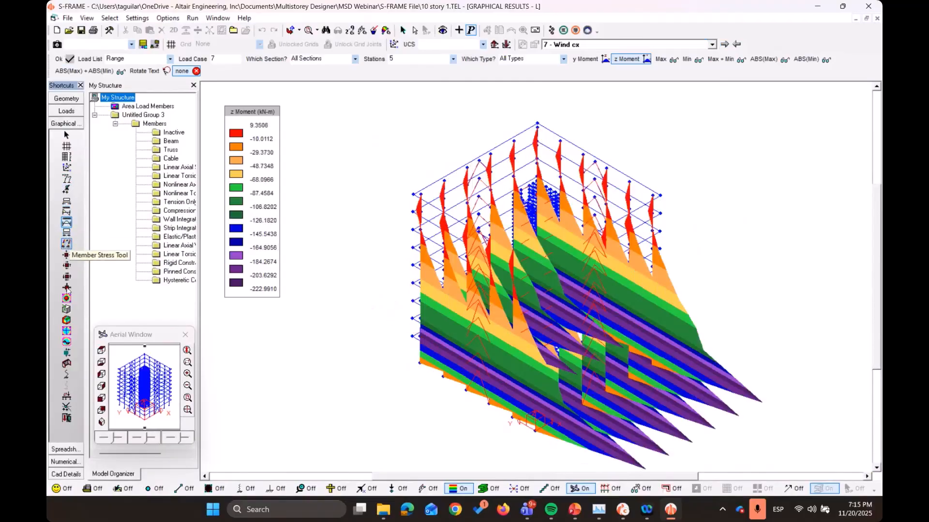
{"action": "left_click", "coordinate": [66, 298]}
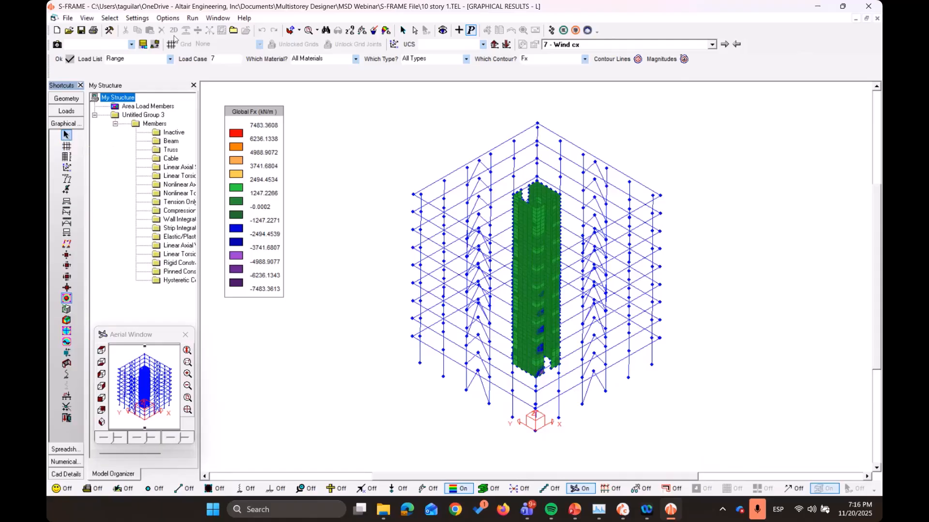
Return to the geometry view and export the model to Access MDB as 10 story 1.MDB, replacing the existing file
{"action": "left_click", "coordinate": [66, 99]}
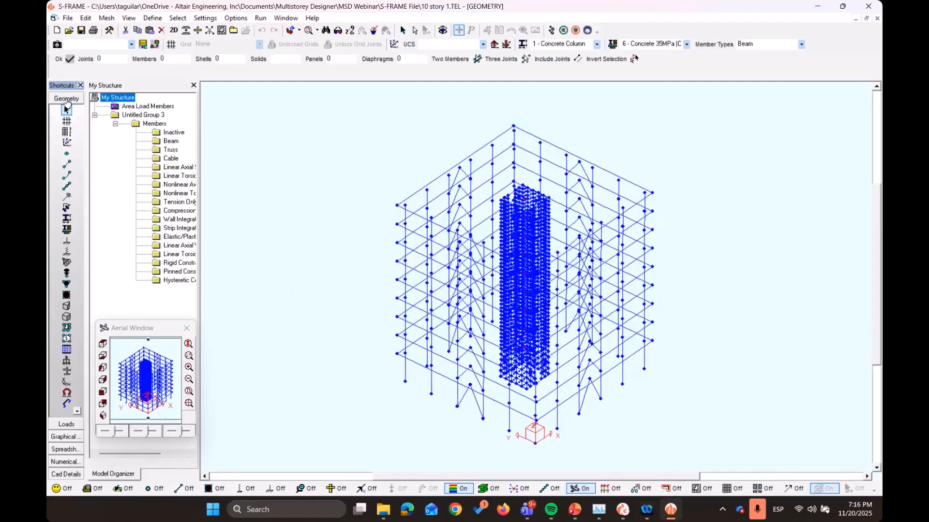
{"action": "left_click", "coordinate": [70, 19]}
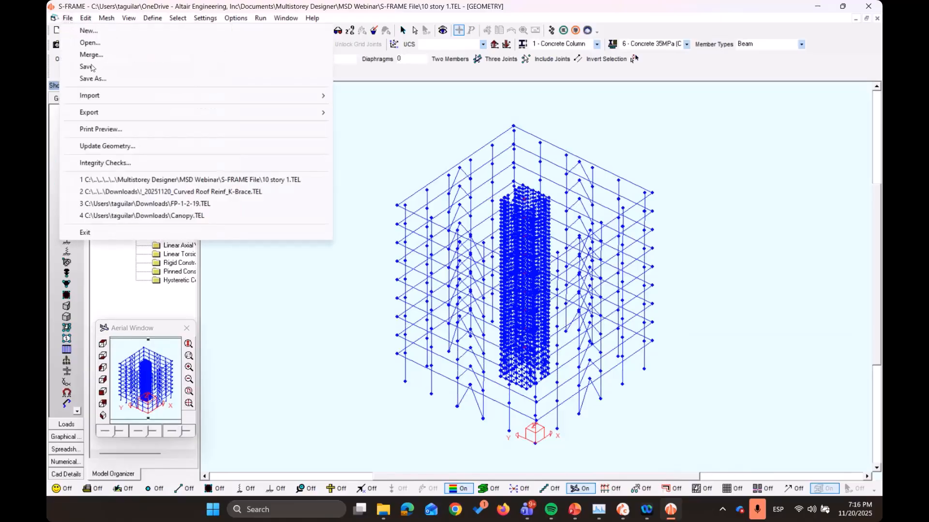
{"action": "mouse_move", "coordinate": [300, 118]}
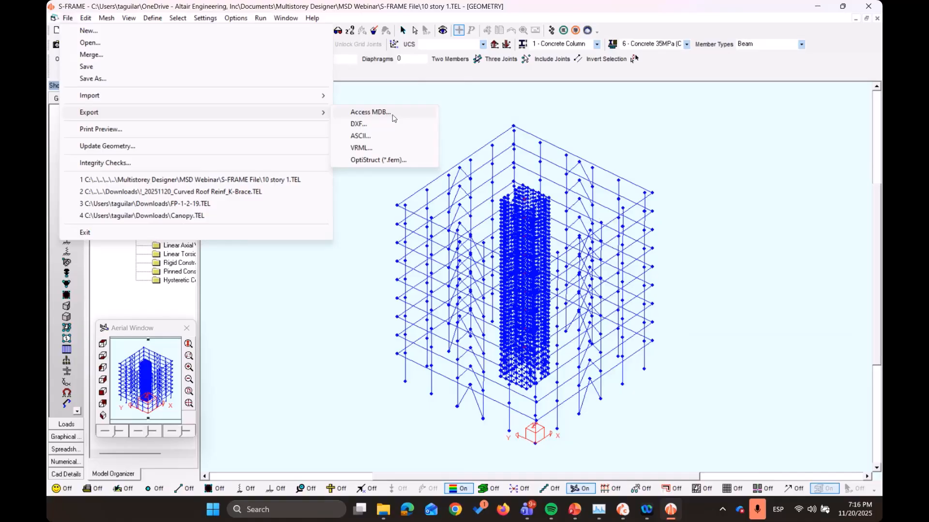
{"action": "left_click", "coordinate": [370, 112]}
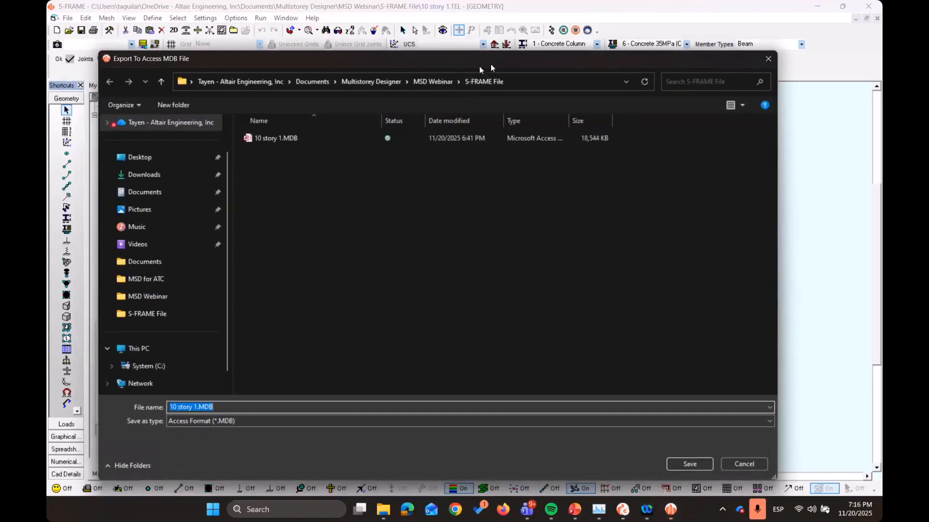
{"action": "left_click_drag", "start_coordinate": [490, 66], "coordinate": [491, 66]}
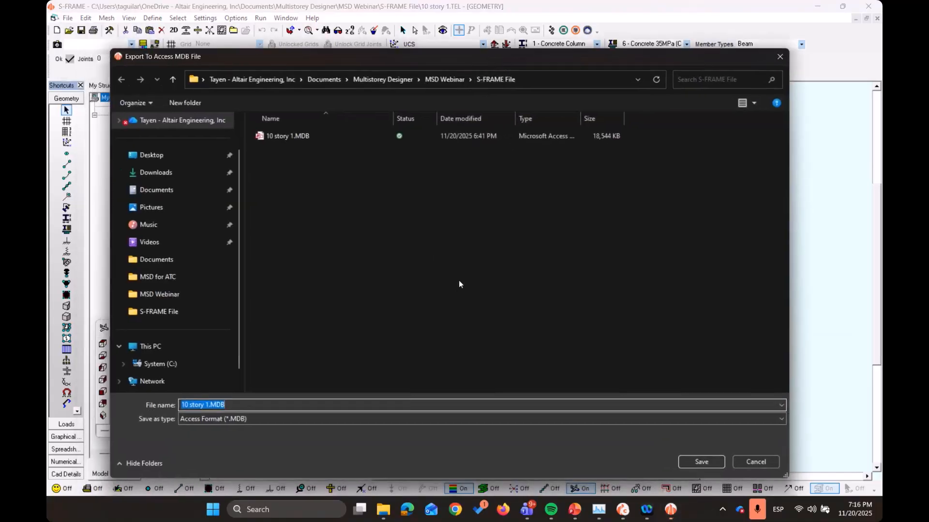
{"action": "left_click", "coordinate": [702, 462]}
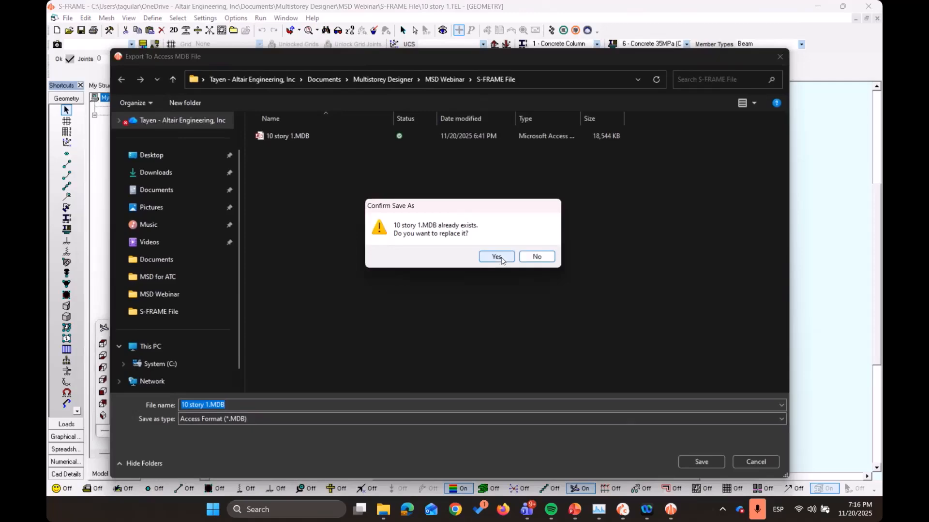
{"action": "left_click", "coordinate": [497, 257]}
Choose My Structure as the scope of the results to add, with all input data included
{"action": "mouse_move", "coordinate": [480, 117]}
{"action": "left_mouse_down"}
{"action": "mouse_move", "coordinate": [466, 88]}
{"action": "mouse_move", "coordinate": [481, 117]}
{"action": "left_mouse_up"}
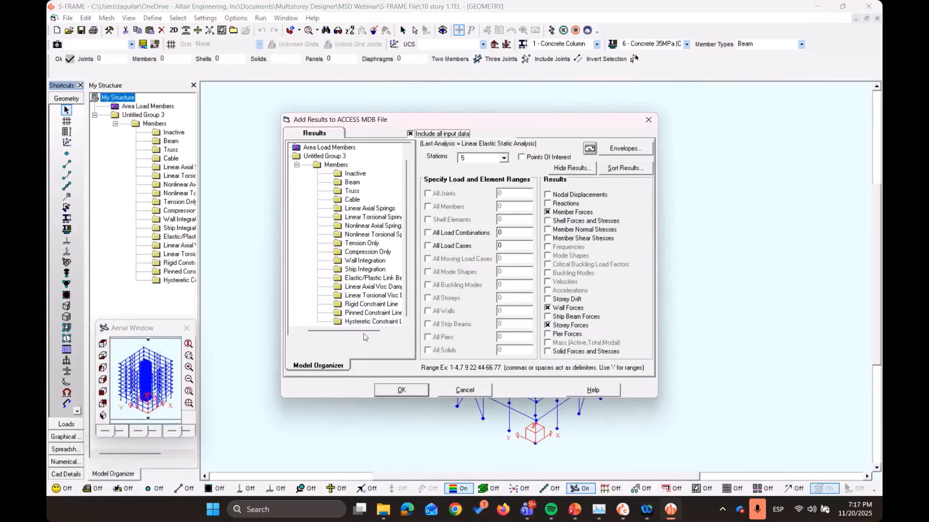
{"action": "left_click_drag", "start_coordinate": [350, 331], "coordinate": [338, 331]}
{"action": "scroll", "coordinate": [338, 281], "scroll_direction": "up", "scroll_amount": 1}
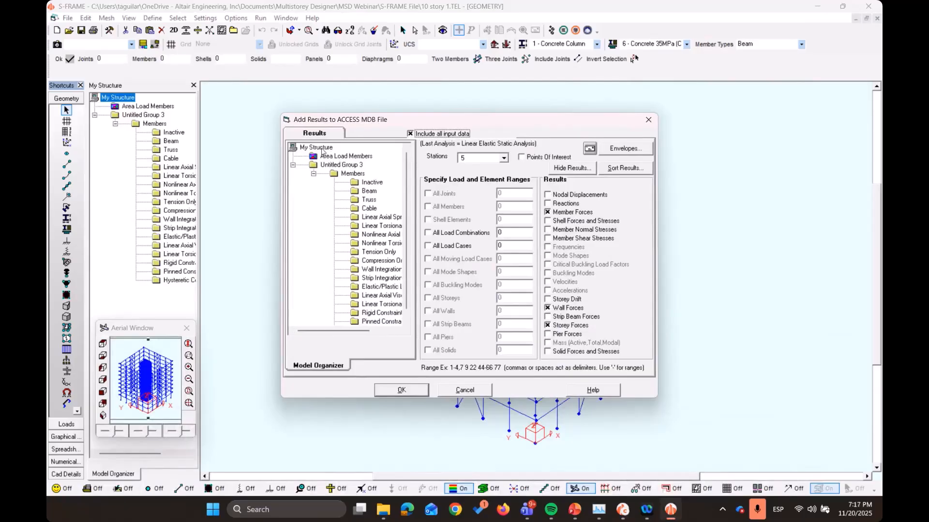
{"action": "left_click", "coordinate": [316, 147]}
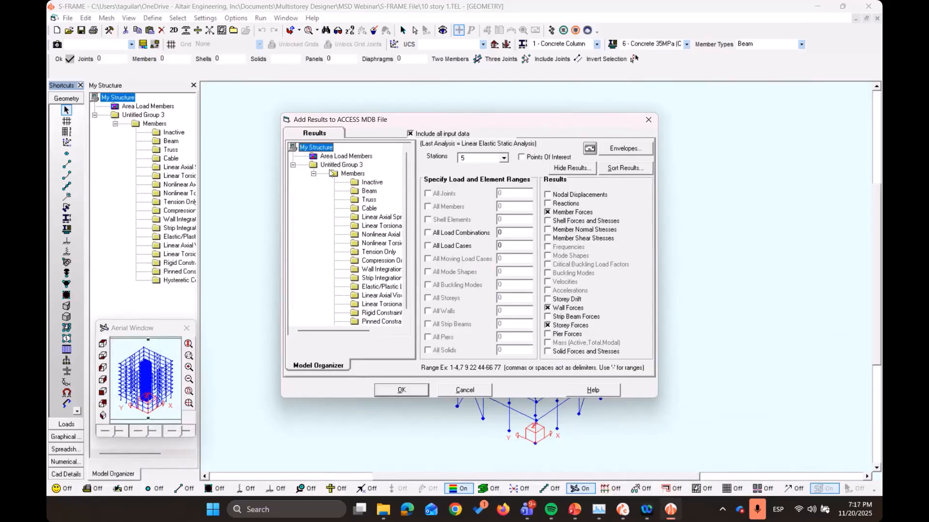
{"action": "scroll", "coordinate": [359, 290], "scroll_direction": "down", "scroll_amount": 1}
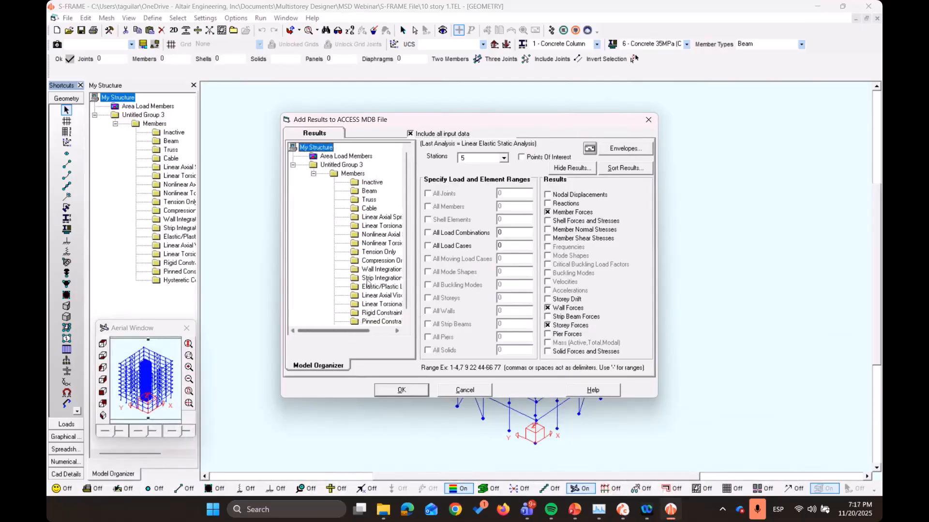
{"action": "scroll", "coordinate": [358, 291], "scroll_direction": "up", "scroll_amount": 1}
{"action": "left_click", "coordinate": [432, 134]}
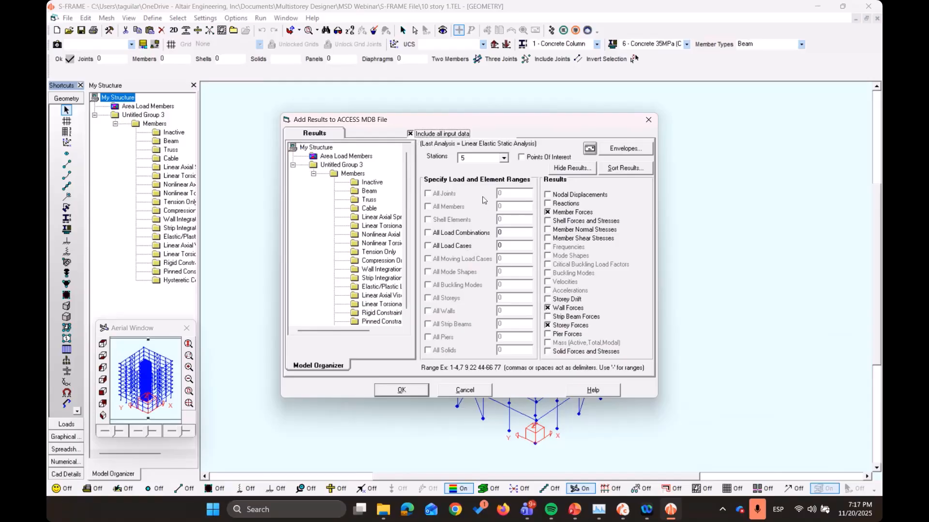
Include all load combinations, all load cases and the pier forces in the exported results, and run the export
{"action": "left_click", "coordinate": [451, 236]}
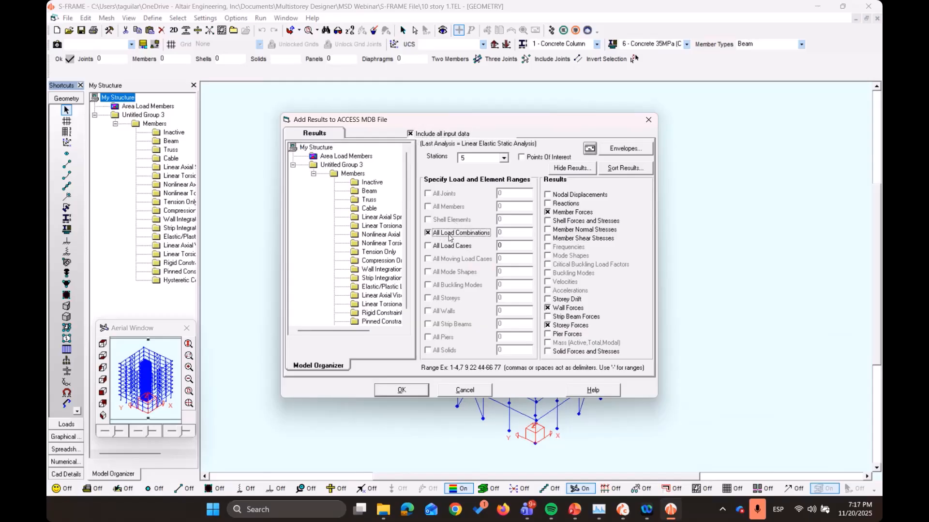
{"action": "left_click", "coordinate": [446, 247]}
{"action": "left_click", "coordinate": [450, 232]}
{"action": "left_click", "coordinate": [464, 232]}
{"action": "left_click_drag", "start_coordinate": [484, 122], "coordinate": [493, 125]}
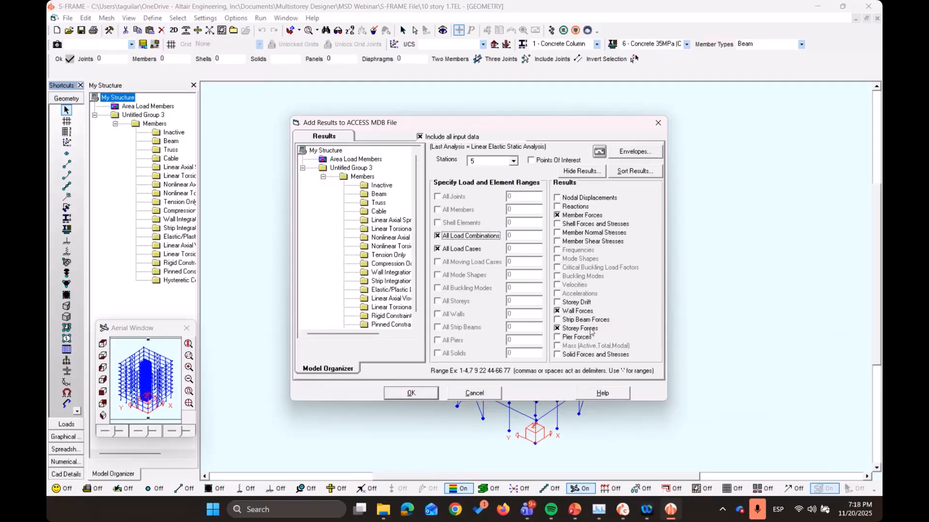
{"action": "left_click", "coordinate": [575, 337]}
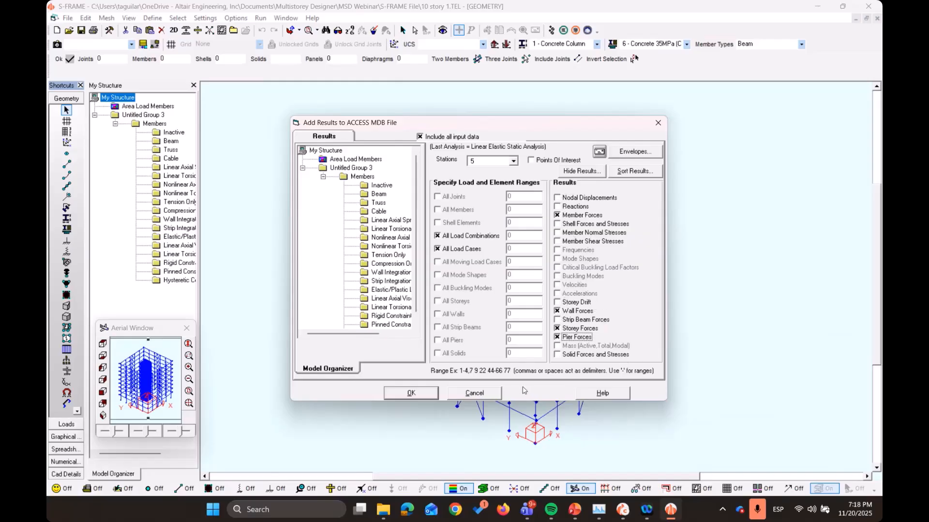
{"action": "left_click", "coordinate": [407, 398]}
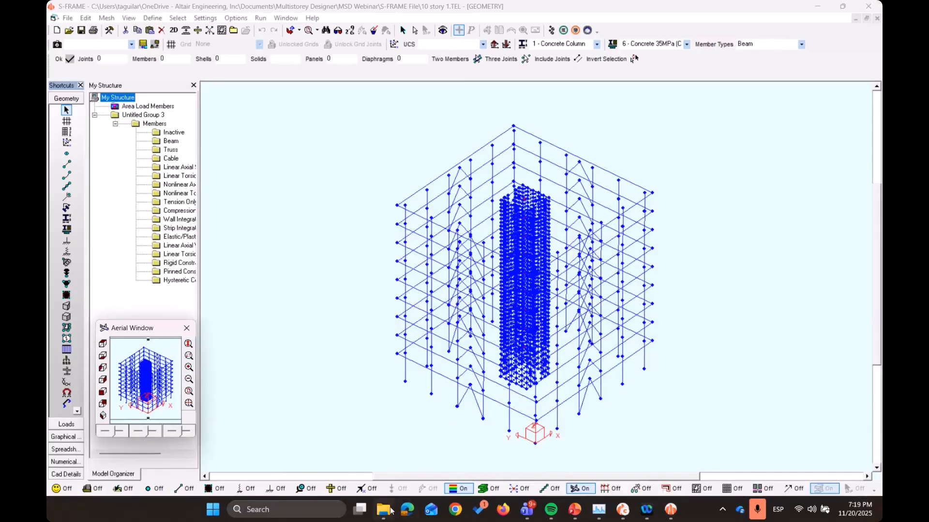
Switch to File Explorer and open 10 story.MDB from the MSD Webinar folder in Access
{"action": "mouse_move", "coordinate": [391, 511]}
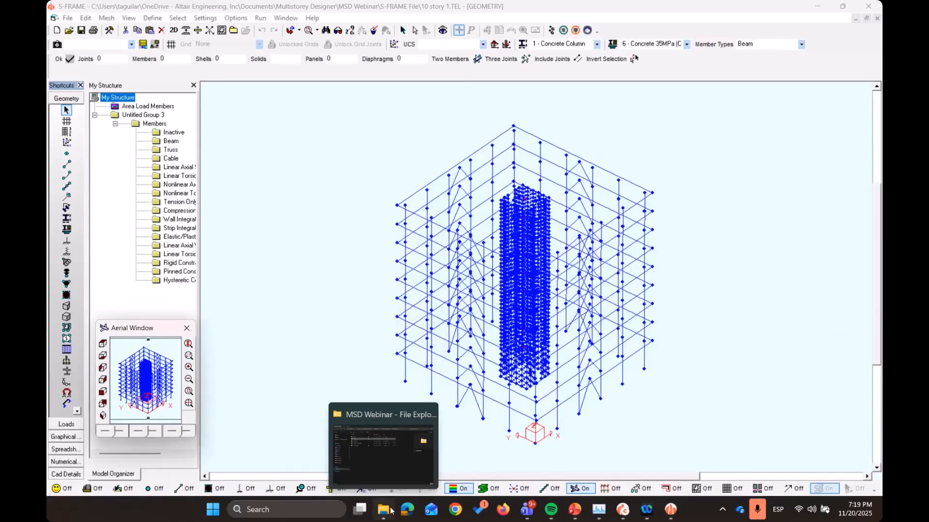
{"action": "left_click", "coordinate": [391, 510]}
{"action": "left_click", "coordinate": [289, 181]}
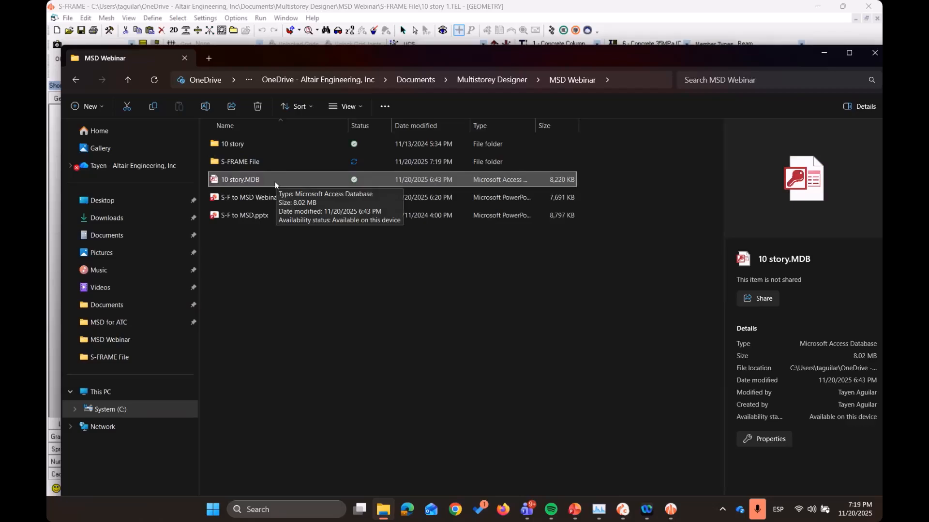
{"action": "key", "text": "Return"}
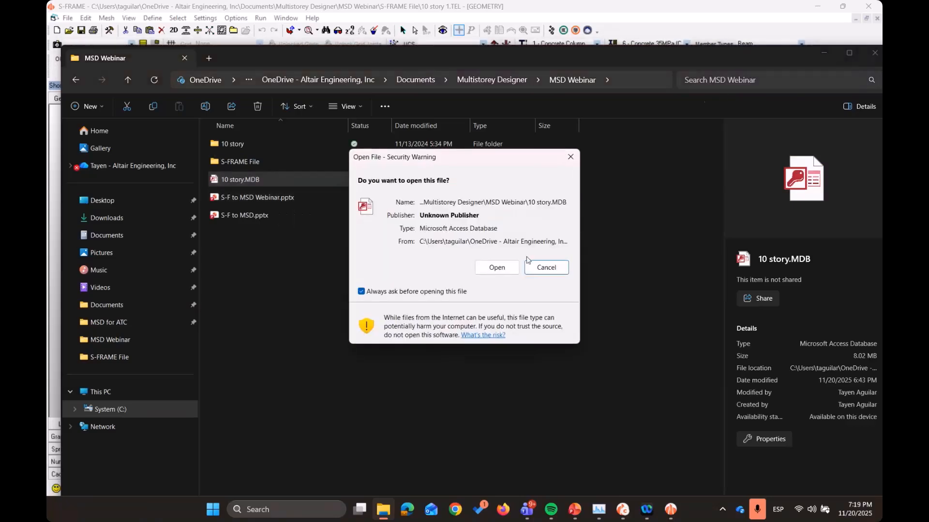
{"action": "left_click", "coordinate": [497, 267]}
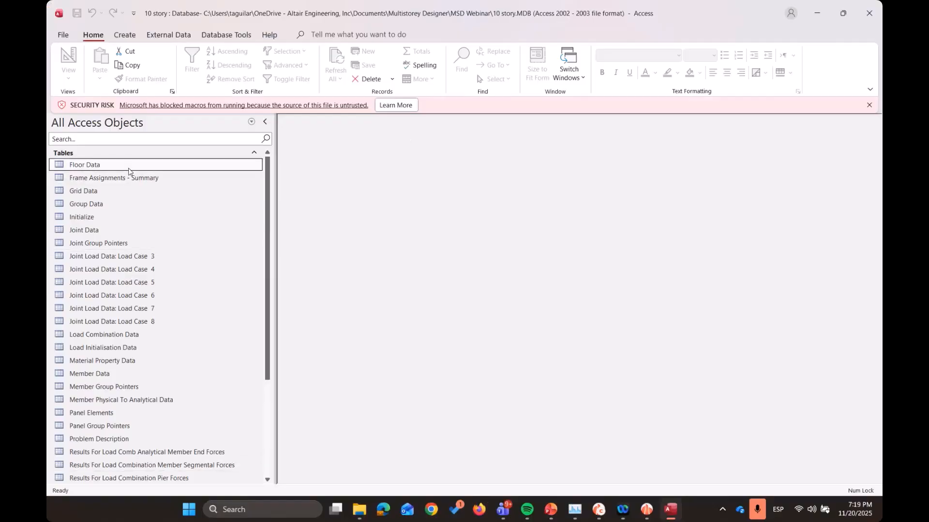
Open the Frame Assignments - Summary table and examine the story, design type and section of its members
{"action": "left_click", "coordinate": [154, 178]}
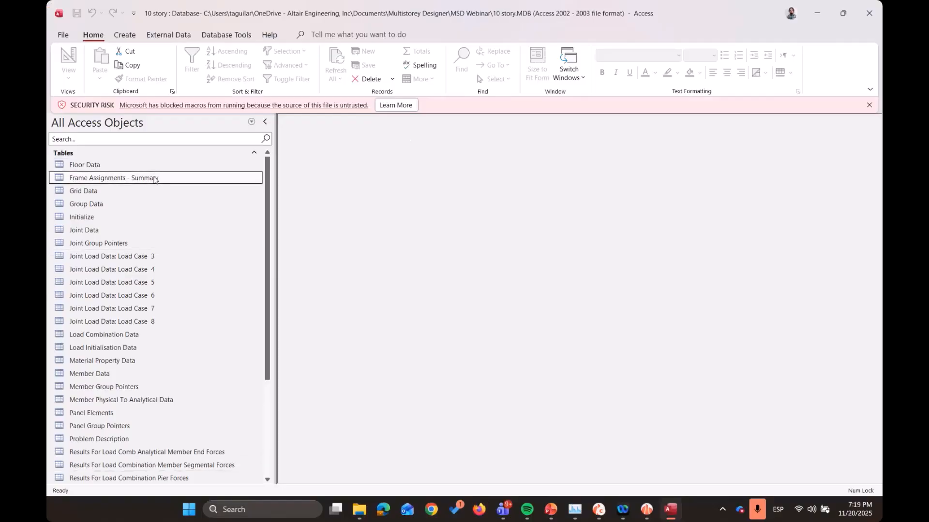
{"action": "scroll", "coordinate": [450, 317], "scroll_direction": "down", "scroll_amount": 10}
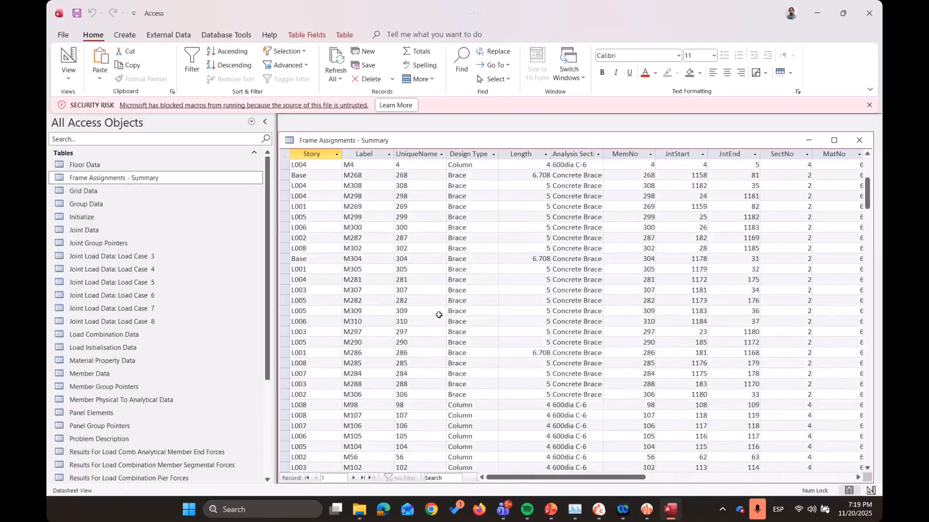
{"action": "scroll", "coordinate": [451, 318], "scroll_direction": "down", "scroll_amount": 4}
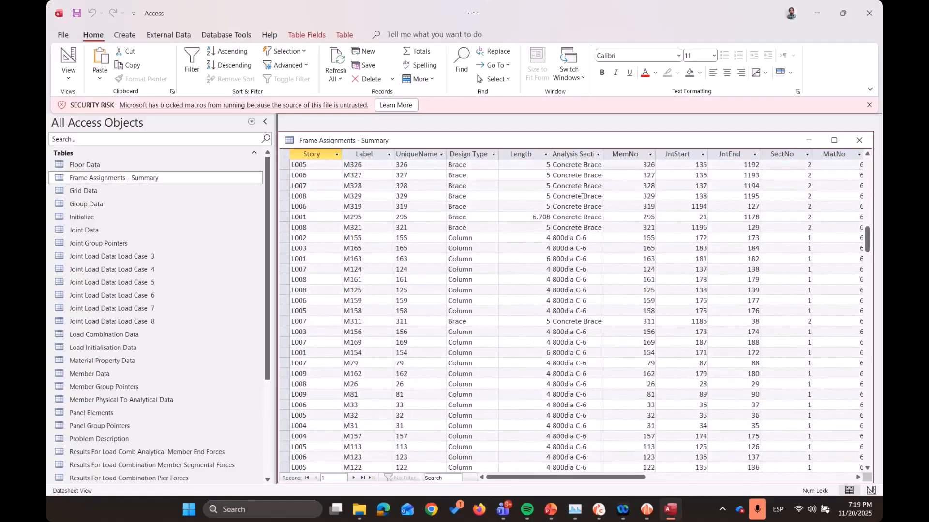
{"action": "left_click", "coordinate": [583, 196]}
{"action": "left_click", "coordinate": [583, 208]}
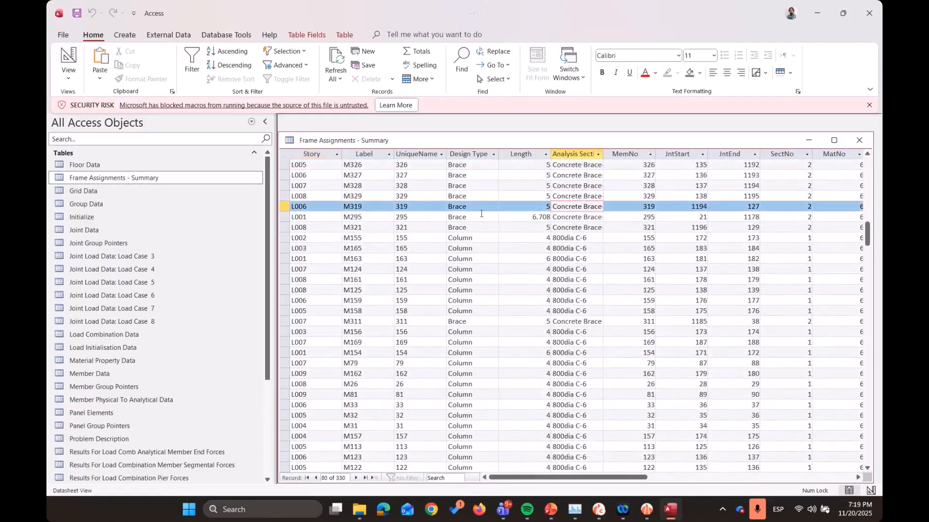
{"action": "scroll", "coordinate": [437, 307], "scroll_direction": "up", "scroll_amount": 1}
{"action": "scroll", "coordinate": [437, 306], "scroll_direction": "down", "scroll_amount": 1}
{"action": "scroll", "coordinate": [364, 316], "scroll_direction": "down", "scroll_amount": 6}
{"action": "mouse_move", "coordinate": [629, 478]}
{"action": "left_mouse_down"}
{"action": "mouse_move", "coordinate": [710, 471]}
{"action": "mouse_move", "coordinate": [621, 477]}
{"action": "left_mouse_up"}
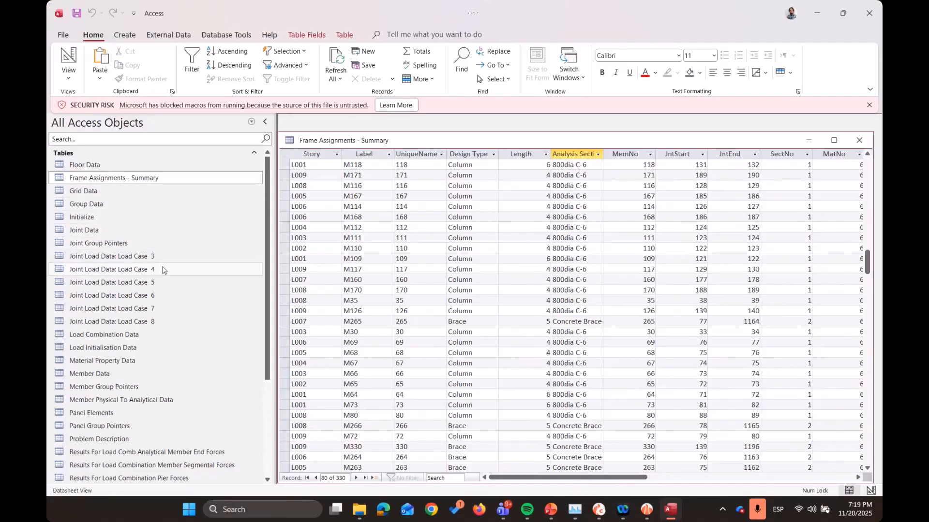
Look through the list of exported tables and open the Wall Physical To Analytical Data table
{"action": "scroll", "coordinate": [162, 261], "scroll_direction": "down", "scroll_amount": 4}
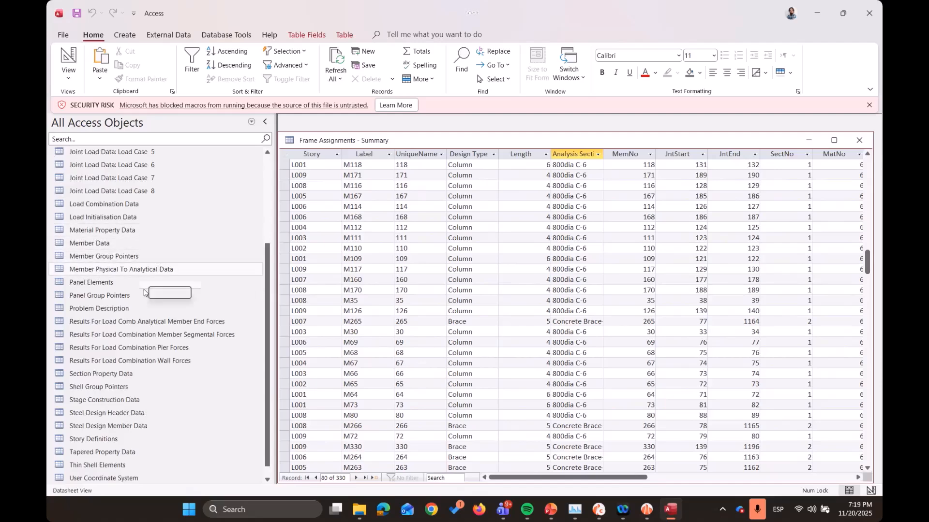
{"action": "scroll", "coordinate": [141, 337], "scroll_direction": "down", "scroll_amount": 1}
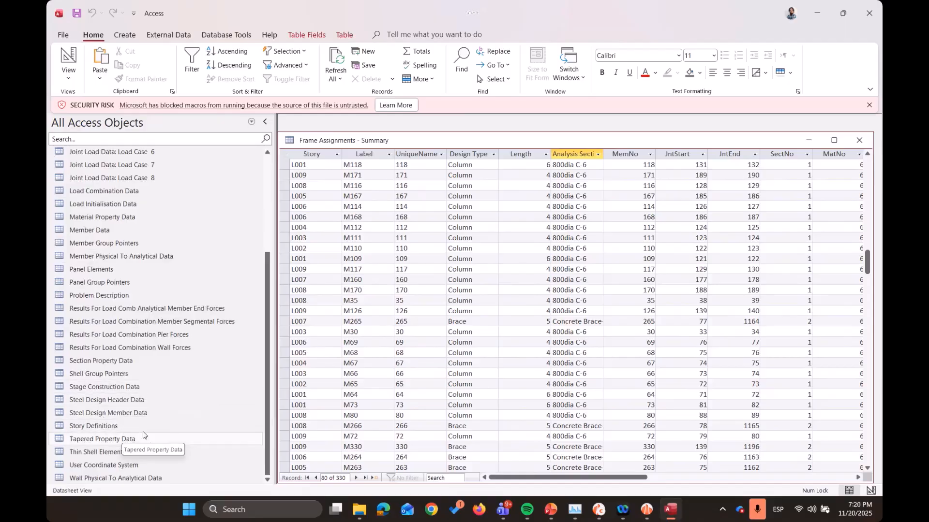
{"action": "left_click", "coordinate": [138, 478]}
{"action": "double_click", "coordinate": [137, 478]}
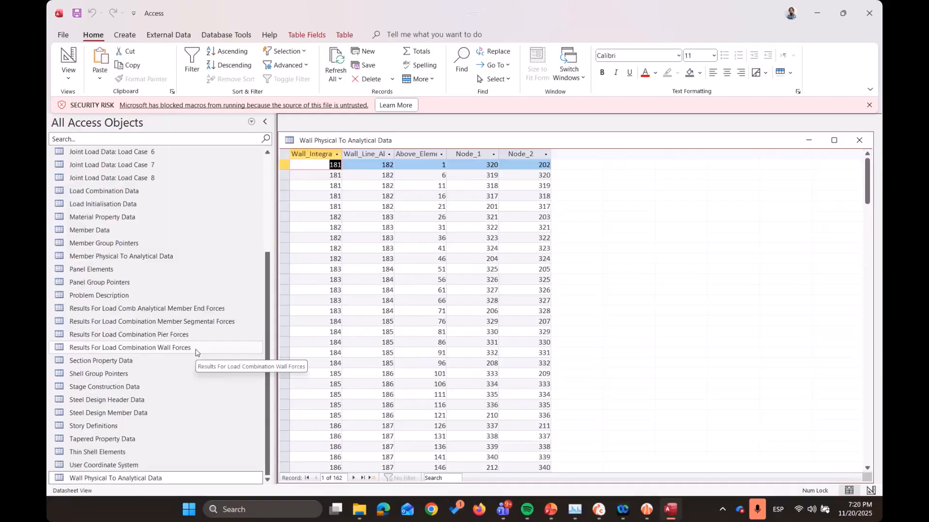
{"action": "scroll", "coordinate": [198, 353], "scroll_direction": "up", "scroll_amount": 4}
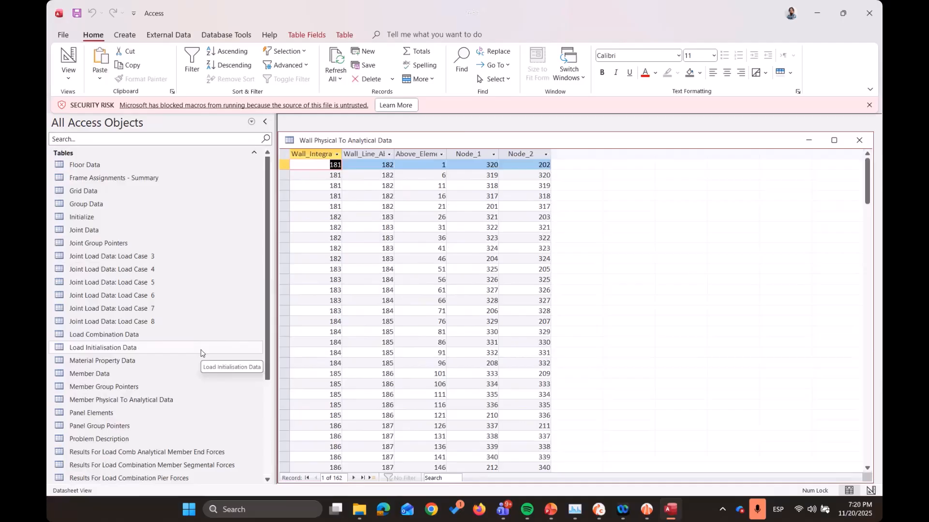
Close Access, put the File Explorer window away and switch to S-CONCRETE
{"action": "left_click", "coordinate": [865, 17]}
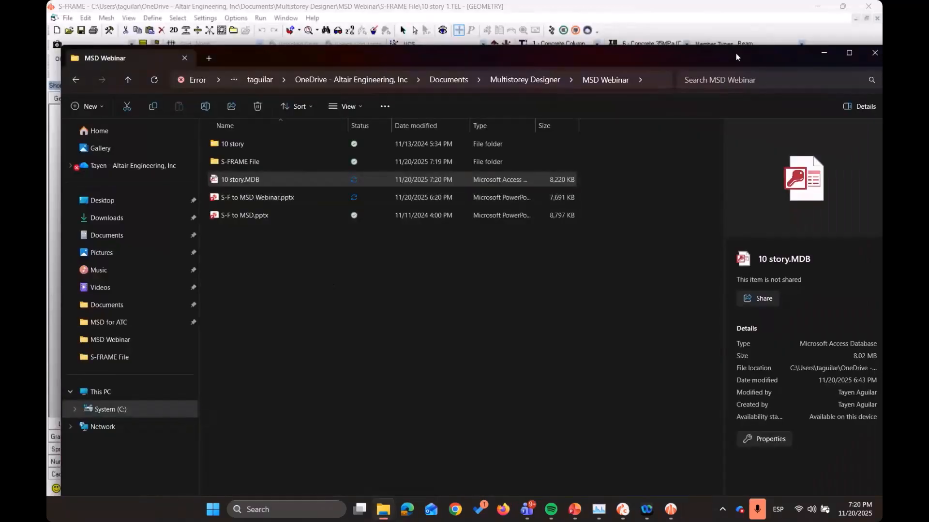
{"action": "left_click_drag", "start_coordinate": [614, 59], "coordinate": [511, 65]}
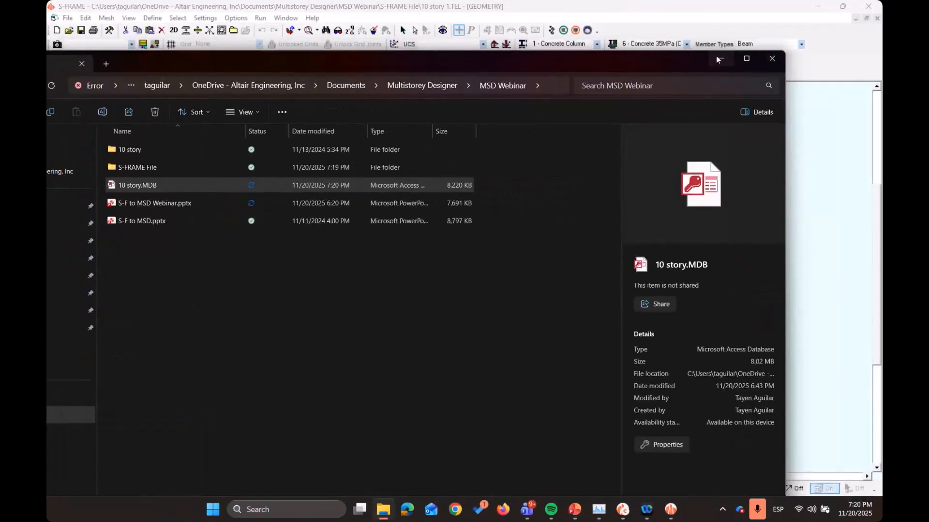
{"action": "left_click", "coordinate": [717, 59]}
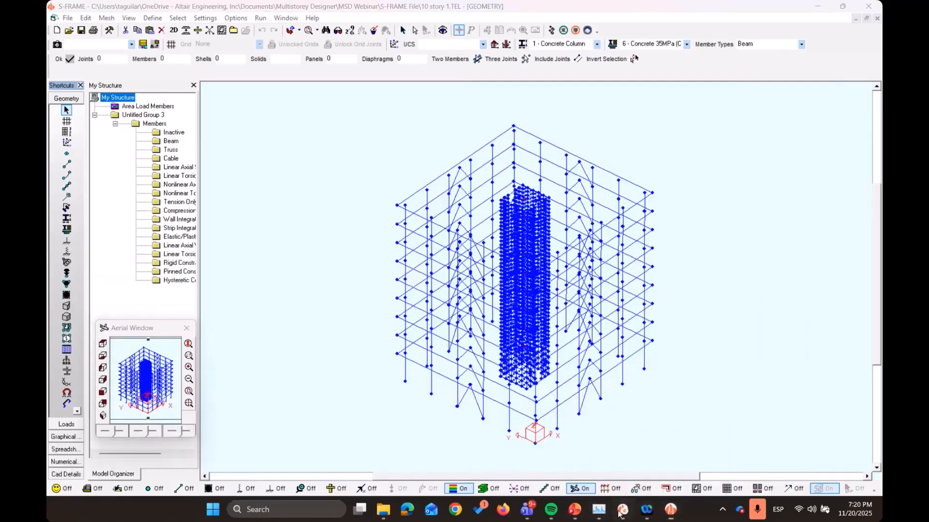
{"action": "left_click", "coordinate": [619, 513]}
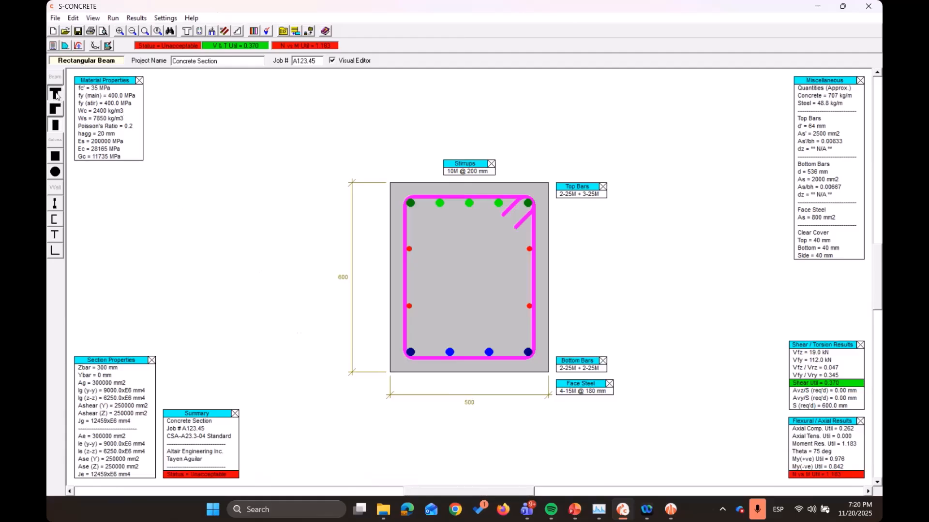
Look over the beam section types and the available results options of the concrete section
{"action": "left_click", "coordinate": [55, 109]}
{"action": "left_click", "coordinate": [55, 125]}
{"action": "left_click", "coordinate": [132, 18]}
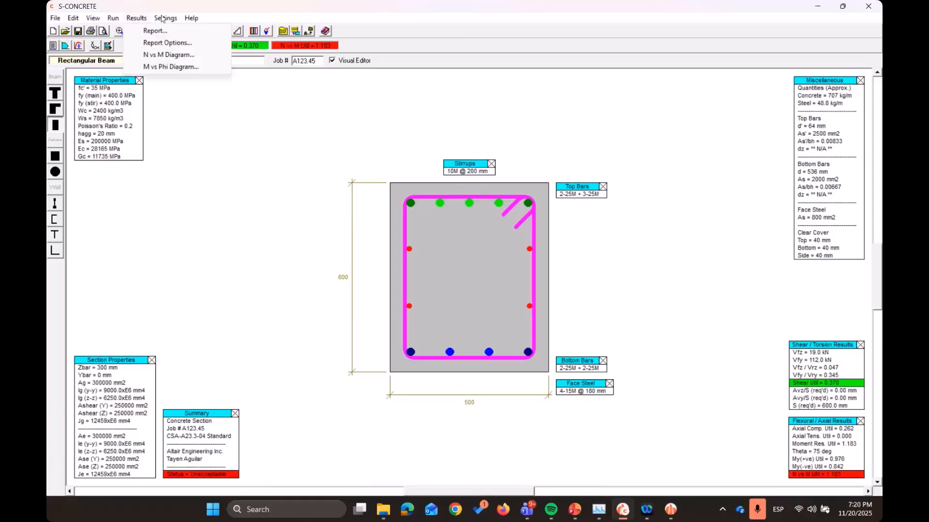
{"action": "left_click", "coordinate": [219, 18]}
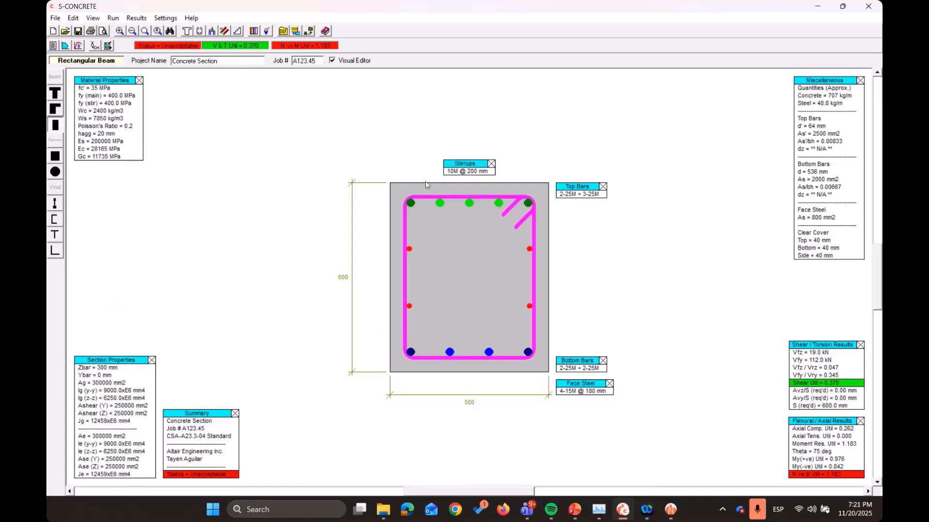
Open the S-CONCRETE Multistory Designer and select the database 10 story.MDB from the MSD Webinar folder as the import input
{"action": "left_click", "coordinate": [113, 19]}
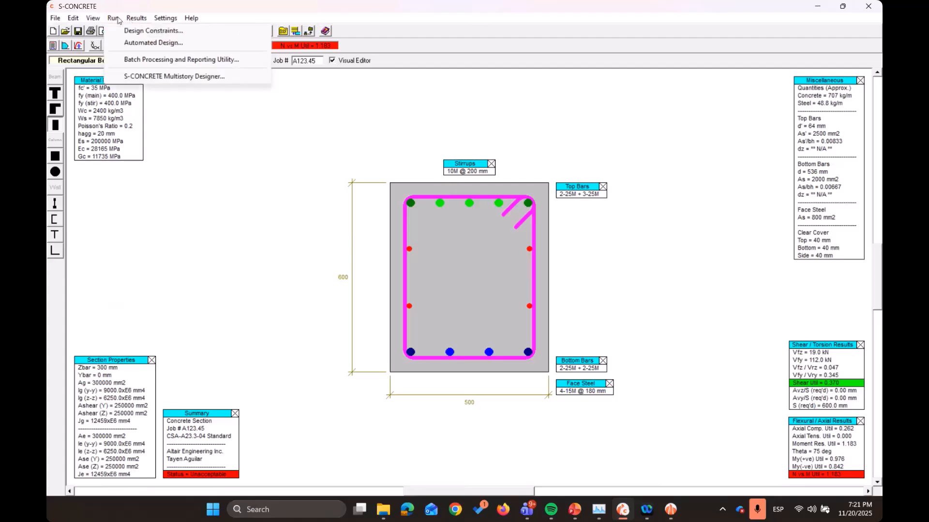
{"action": "mouse_move", "coordinate": [117, 24]}
{"action": "left_click", "coordinate": [212, 77]}
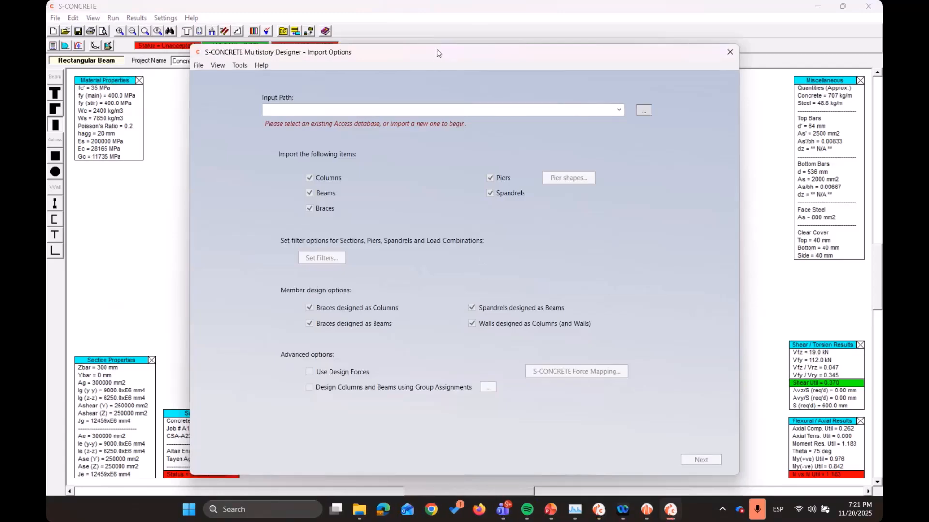
{"action": "left_click_drag", "start_coordinate": [438, 54], "coordinate": [401, 44]}
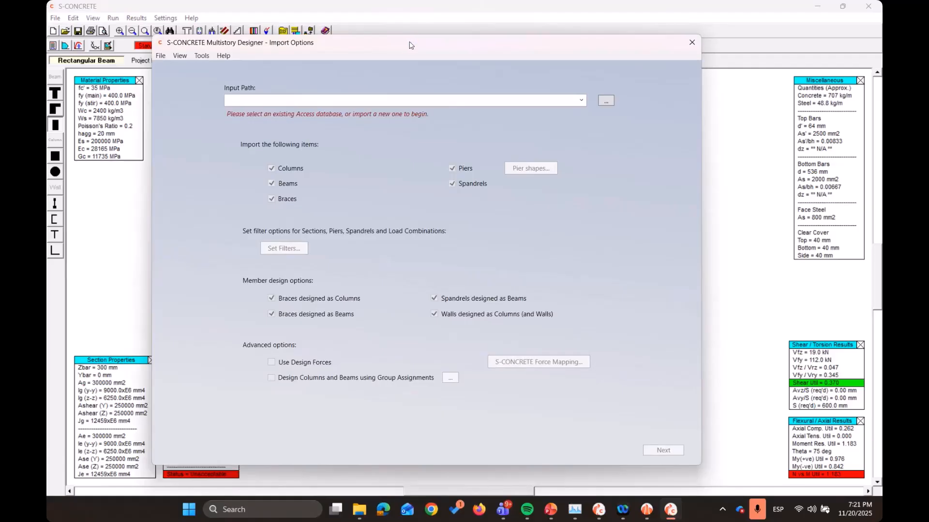
{"action": "left_click", "coordinate": [605, 101]}
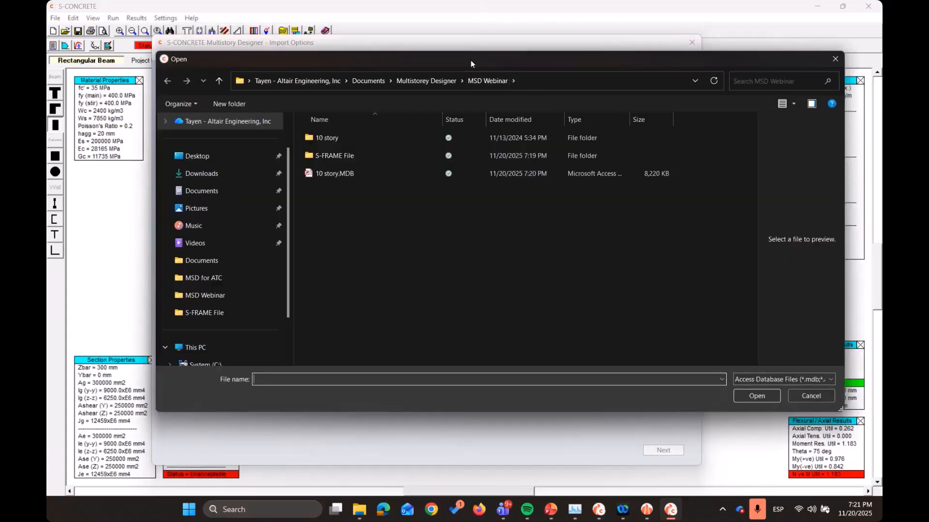
{"action": "left_click", "coordinate": [330, 167]}
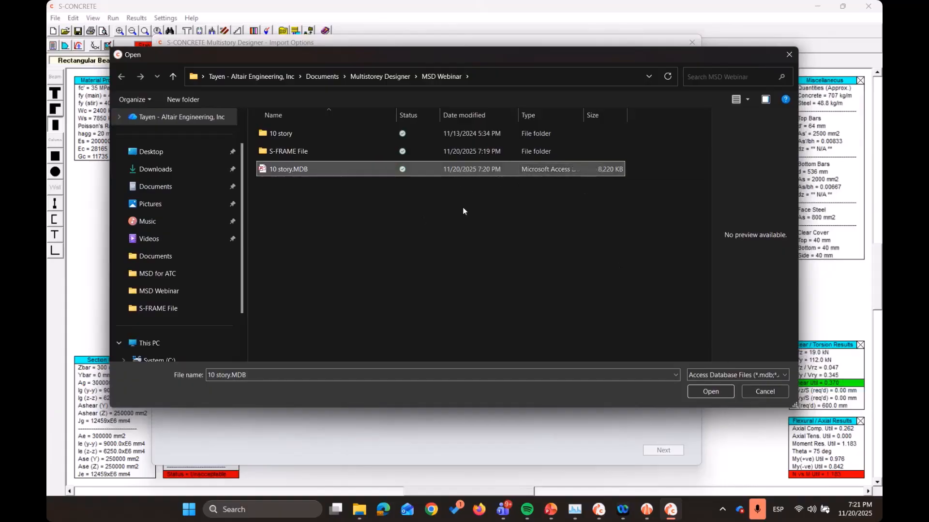
{"action": "left_click", "coordinate": [710, 392]}
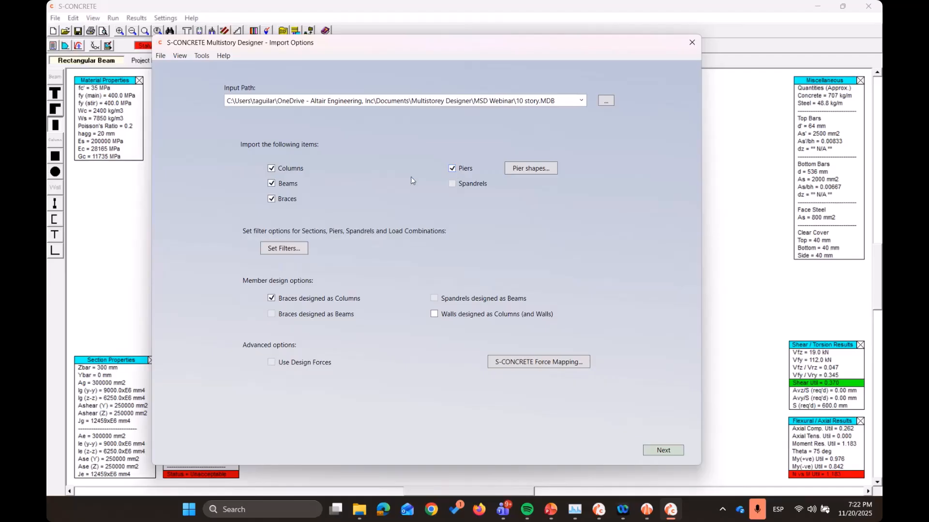
Open the import filters and try out clearing and reselecting the column, beam and brace sections, leaving all of them included
{"action": "left_click", "coordinate": [287, 250]}
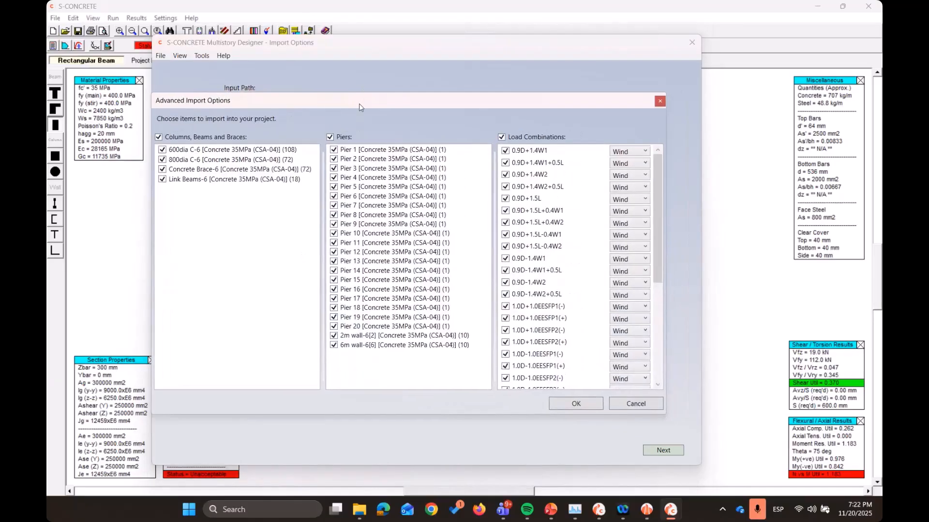
{"action": "left_click_drag", "start_coordinate": [379, 102], "coordinate": [351, 98]}
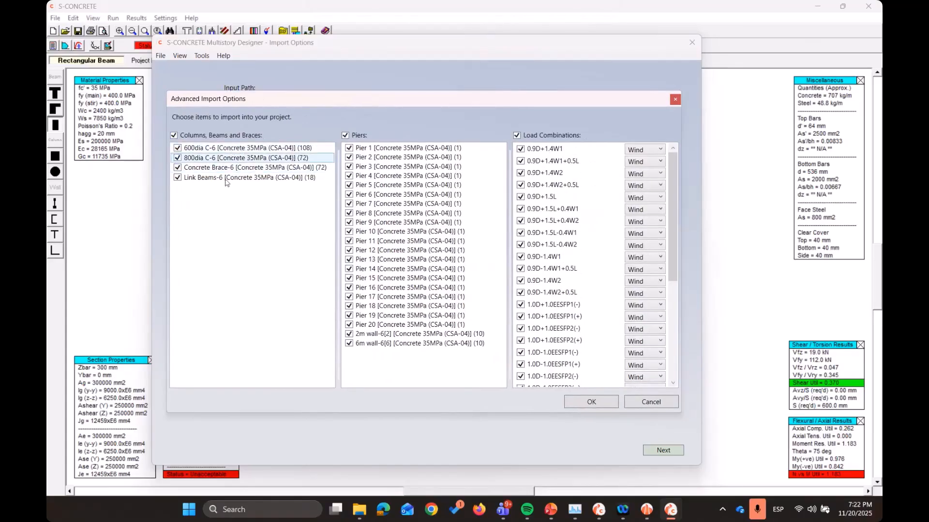
{"action": "left_click", "coordinate": [173, 136]}
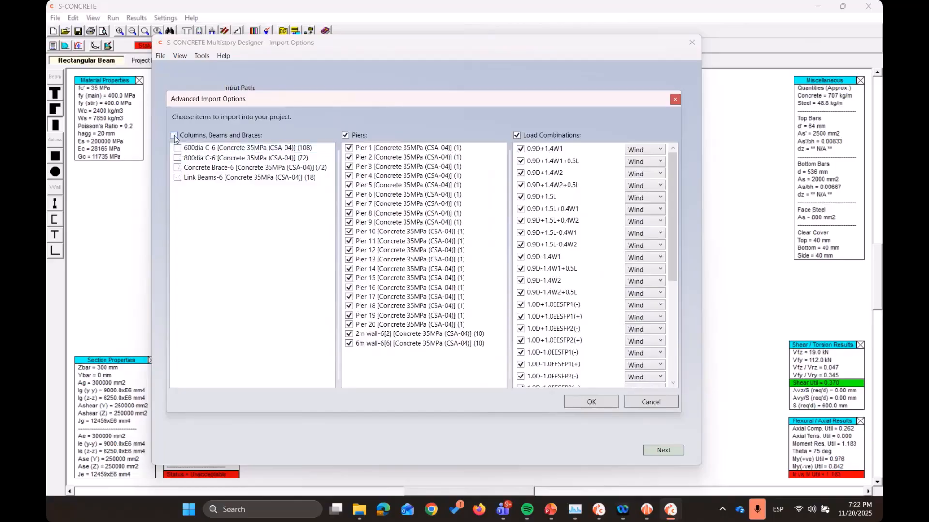
{"action": "left_click", "coordinate": [177, 148]}
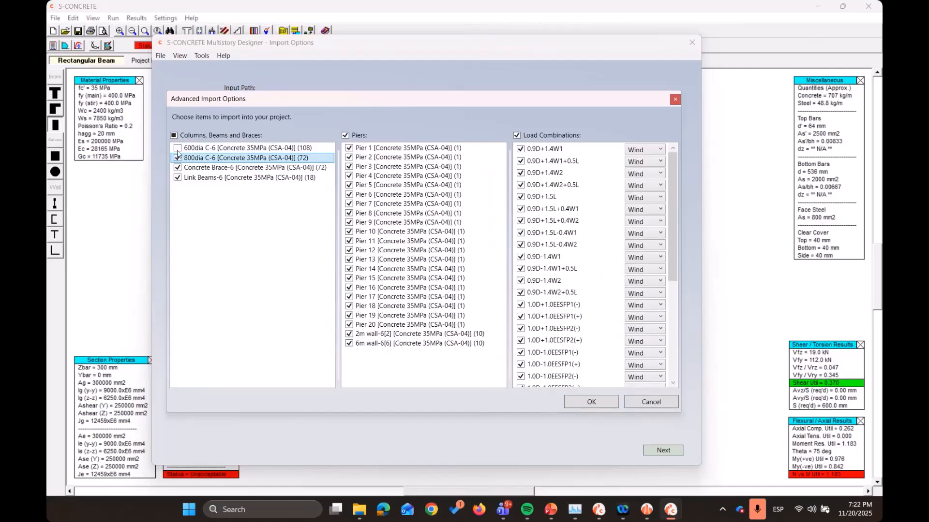
{"action": "left_click", "coordinate": [177, 148]}
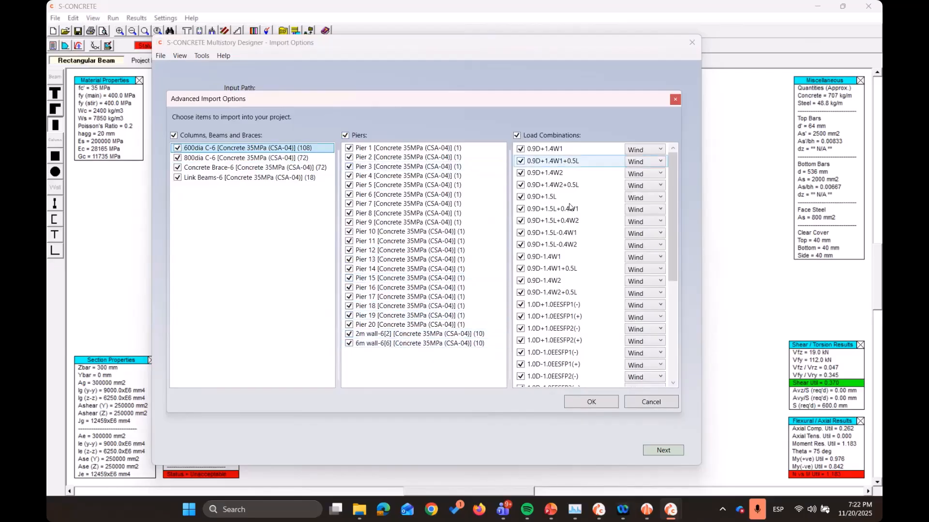
Look over the load combinations and their available type options, and accept the import filters
{"action": "scroll", "coordinate": [582, 288], "scroll_direction": "down", "scroll_amount": 4}
{"action": "scroll", "coordinate": [584, 300], "scroll_direction": "up", "scroll_amount": 4}
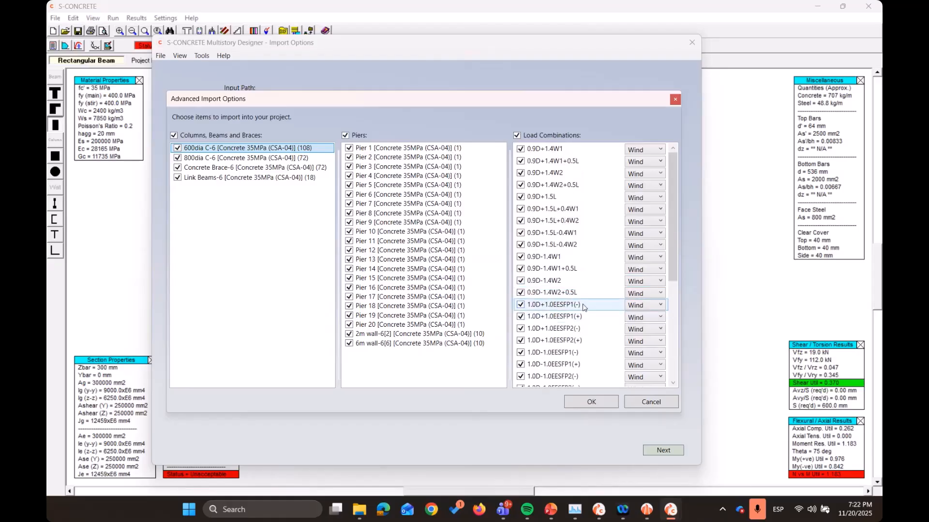
{"action": "left_click", "coordinate": [661, 150]}
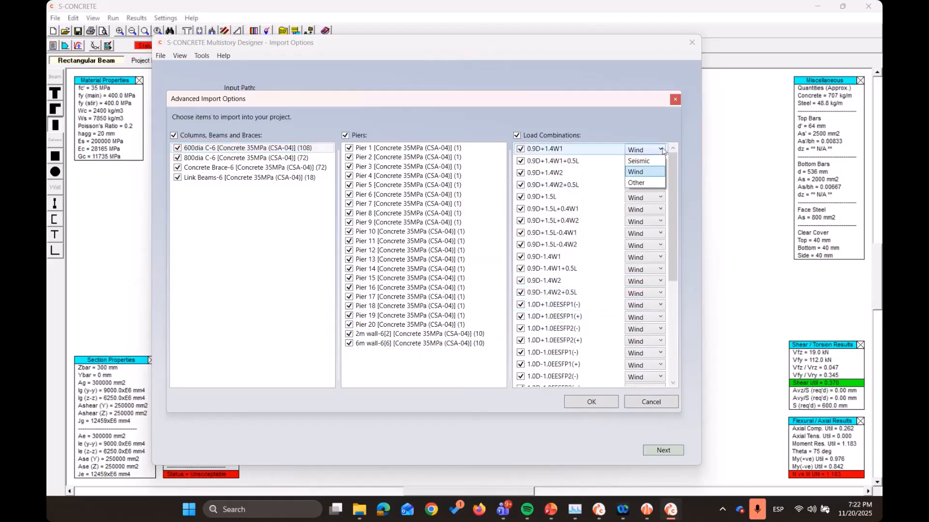
{"action": "left_click", "coordinate": [648, 140]}
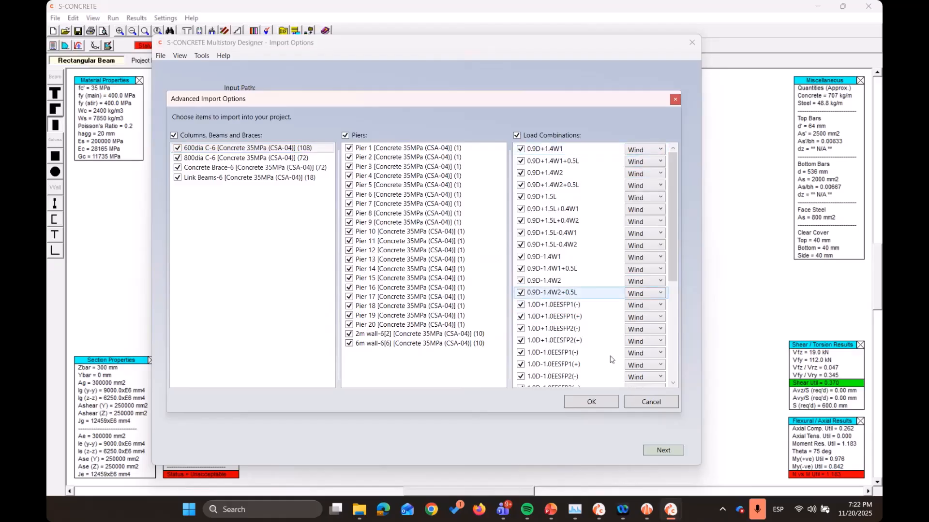
{"action": "scroll", "coordinate": [587, 336], "scroll_direction": "down", "scroll_amount": 5}
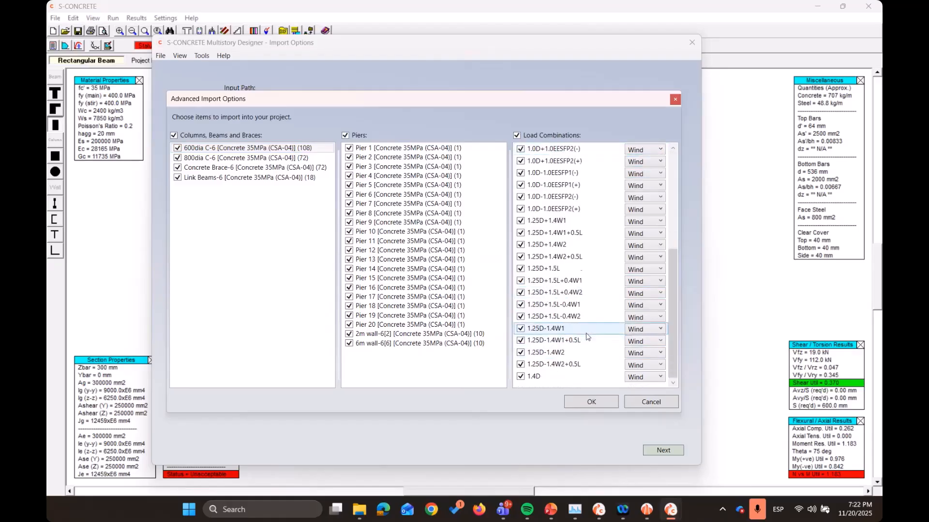
{"action": "left_click", "coordinate": [592, 402]}
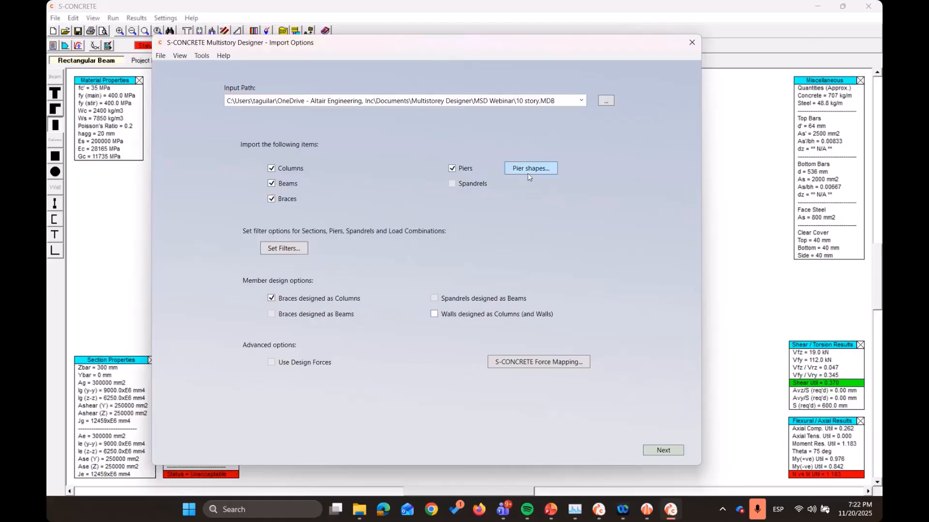
Open the pier shapes and examine the calculated shape, dimensions, available shape options and tolerances of the piers
{"action": "left_click", "coordinate": [529, 169]}
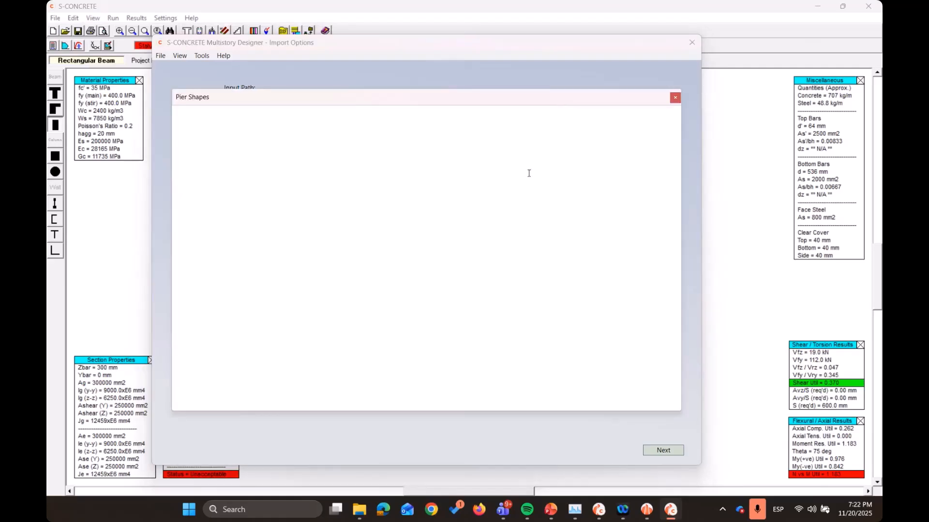
{"action": "left_click_drag", "start_coordinate": [456, 96], "coordinate": [458, 92]}
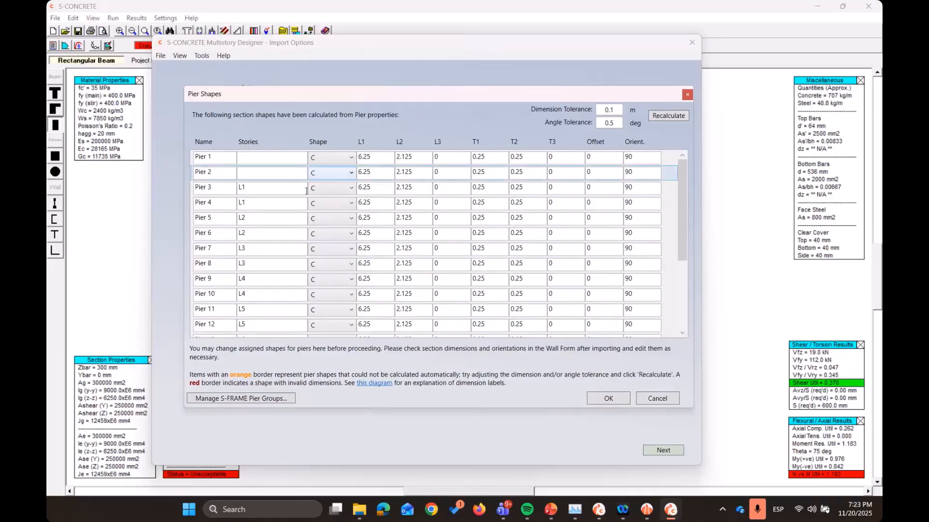
{"action": "left_click", "coordinate": [328, 188]}
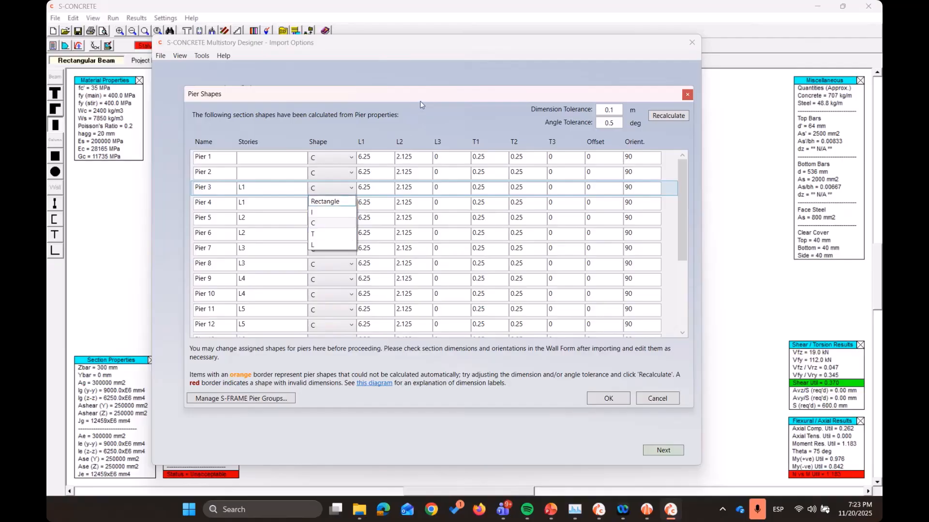
{"action": "left_click", "coordinate": [435, 115]}
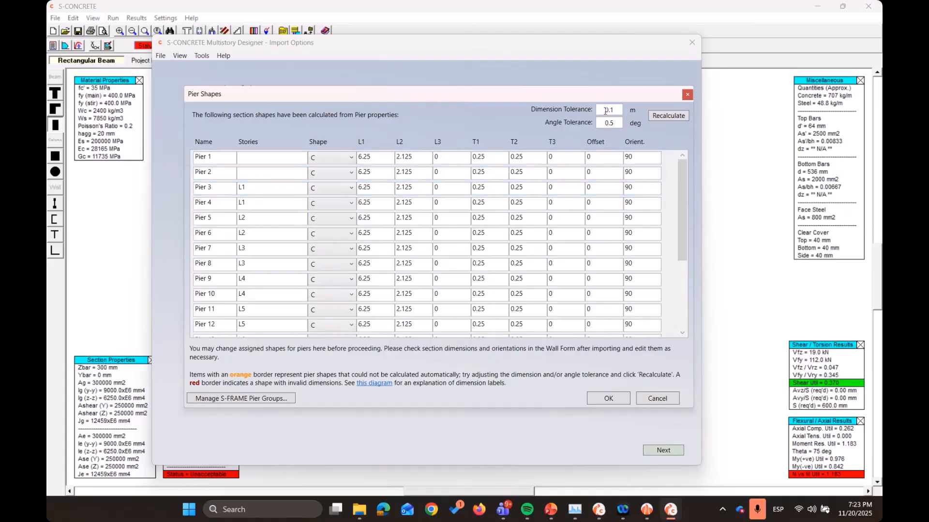
{"action": "left_click", "coordinate": [353, 294]}
{"action": "scroll", "coordinate": [334, 312], "scroll_direction": "down", "scroll_amount": 1}
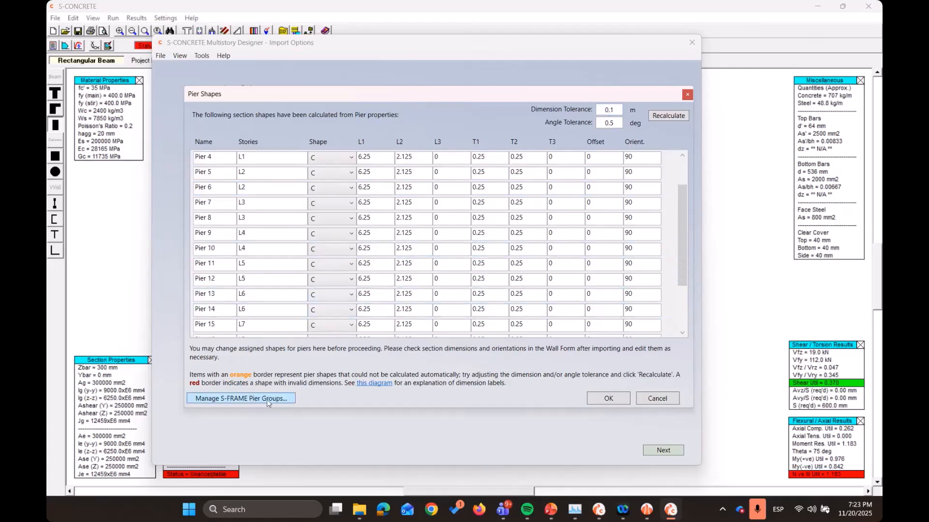
{"action": "scroll", "coordinate": [329, 252], "scroll_direction": "down", "scroll_amount": 2}
{"action": "scroll", "coordinate": [330, 251], "scroll_direction": "up", "scroll_amount": 3}
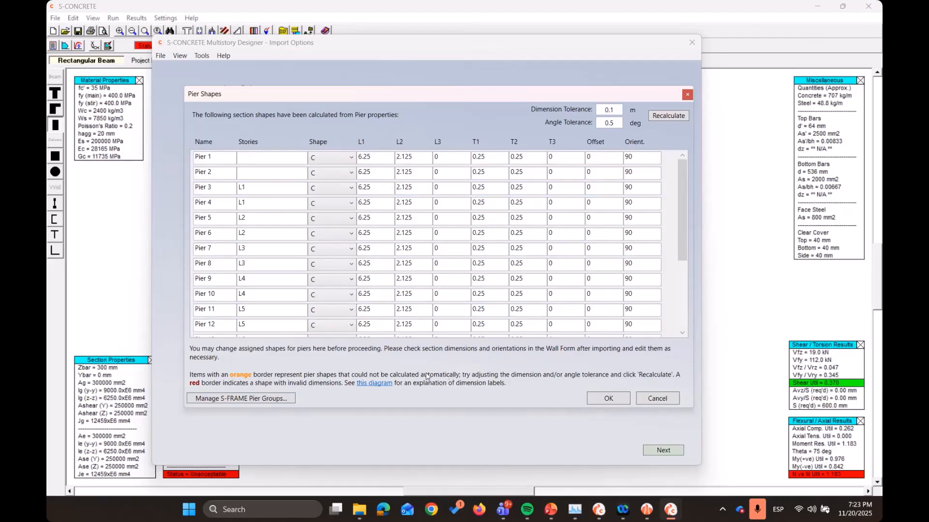
View the diagram explaining the pier section dimensions, check the remaining piers and accept the pier shapes
{"action": "left_click", "coordinate": [374, 385]}
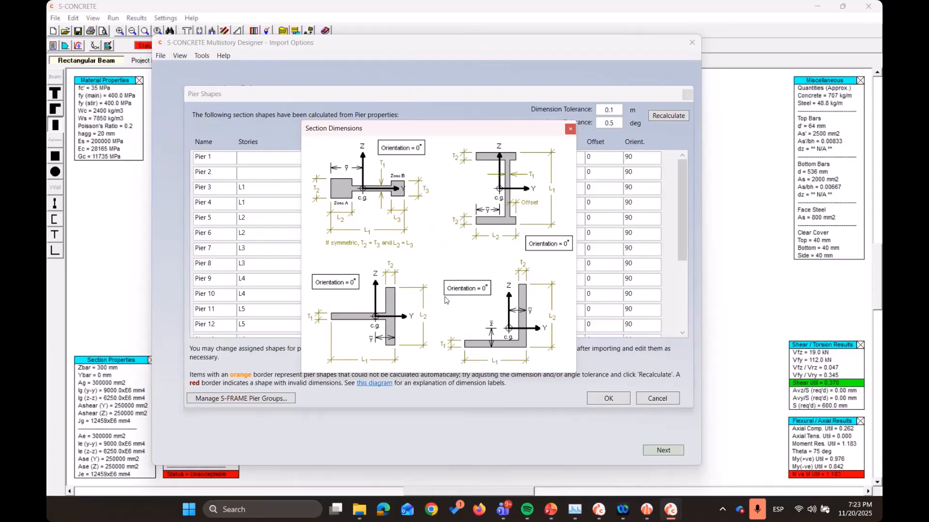
{"action": "left_click", "coordinate": [570, 128]}
{"action": "scroll", "coordinate": [305, 261], "scroll_direction": "down", "scroll_amount": 3}
{"action": "scroll", "coordinate": [312, 260], "scroll_direction": "up", "scroll_amount": 3}
{"action": "scroll", "coordinate": [402, 275], "scroll_direction": "down", "scroll_amount": 3}
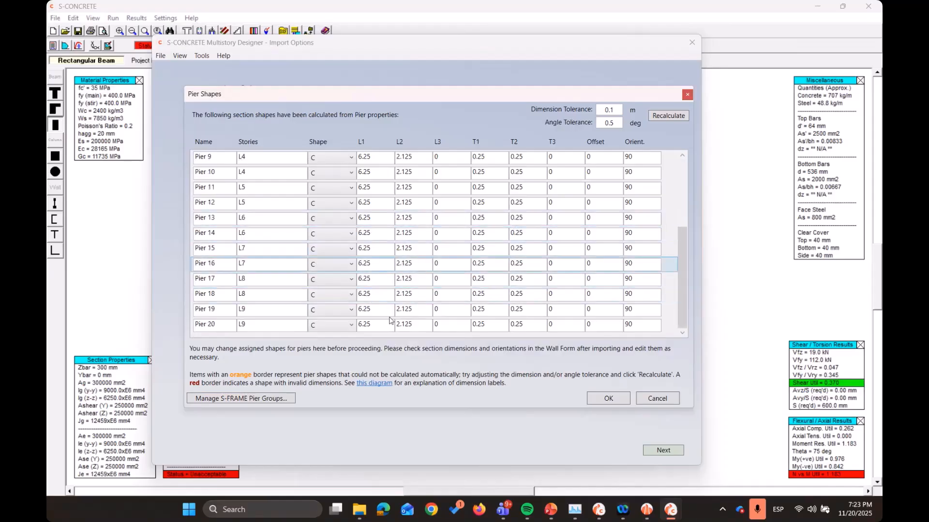
{"action": "left_click", "coordinate": [596, 399]}
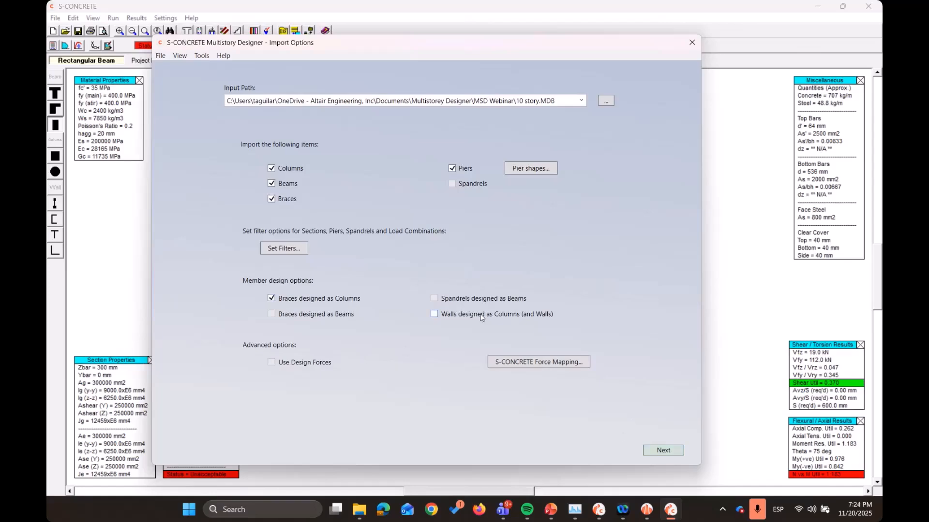
Continue to the project concrete design standards and look over the column, beam and wall parameters
{"action": "left_click", "coordinate": [651, 451]}
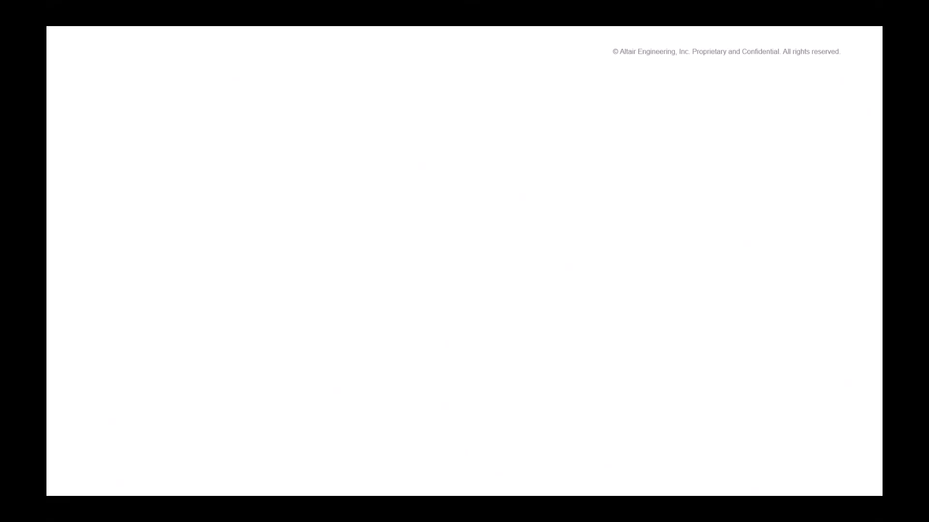
{"action": "key", "text": "alt+Tab"}
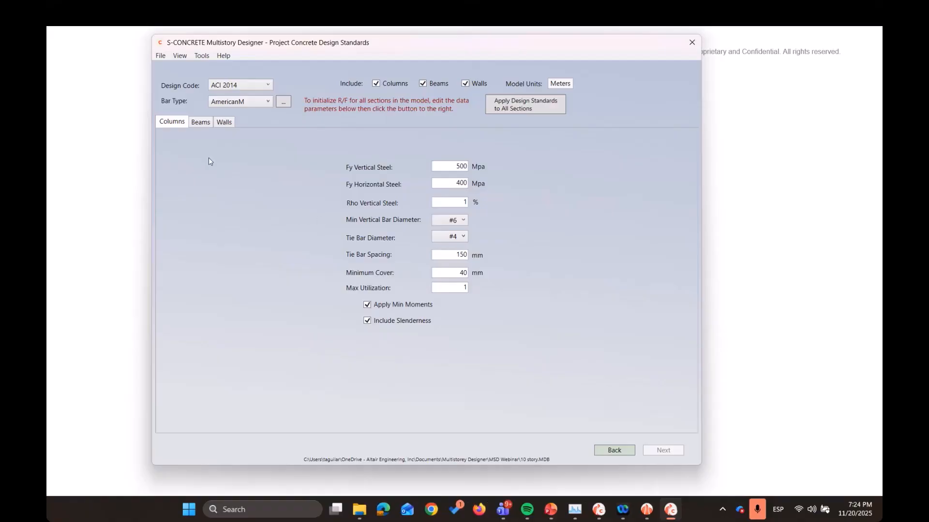
{"action": "left_click", "coordinate": [199, 123]}
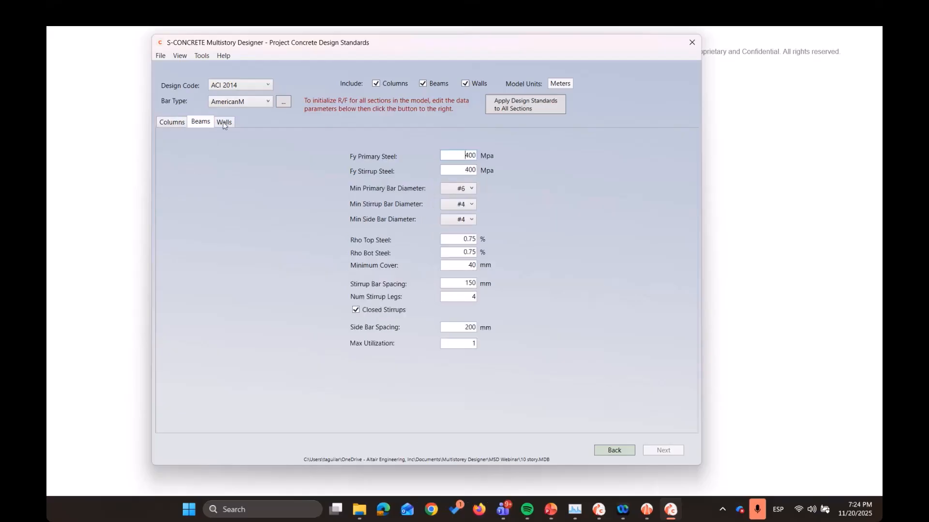
{"action": "left_click", "coordinate": [223, 123]}
{"action": "left_click", "coordinate": [183, 125]}
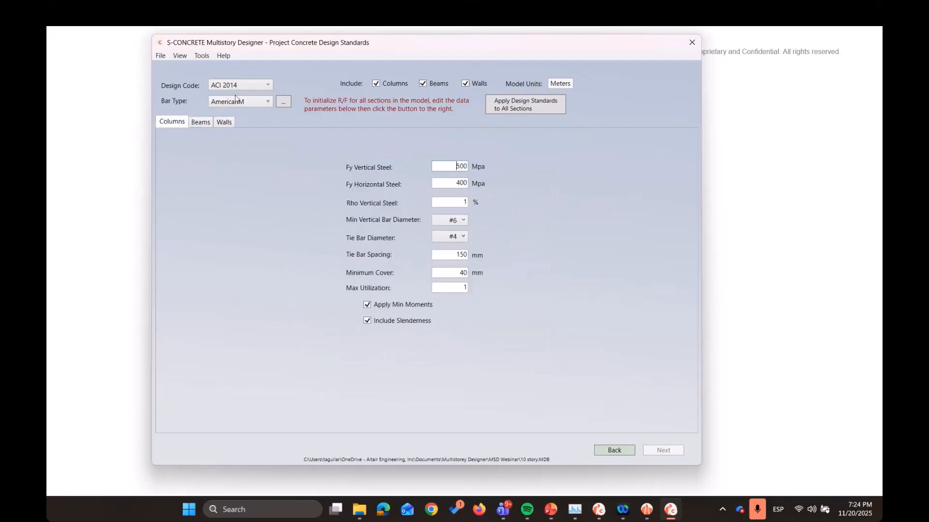
Look through the available design codes and reinforcing bar types of the project design standards
{"action": "left_click", "coordinate": [262, 86]}
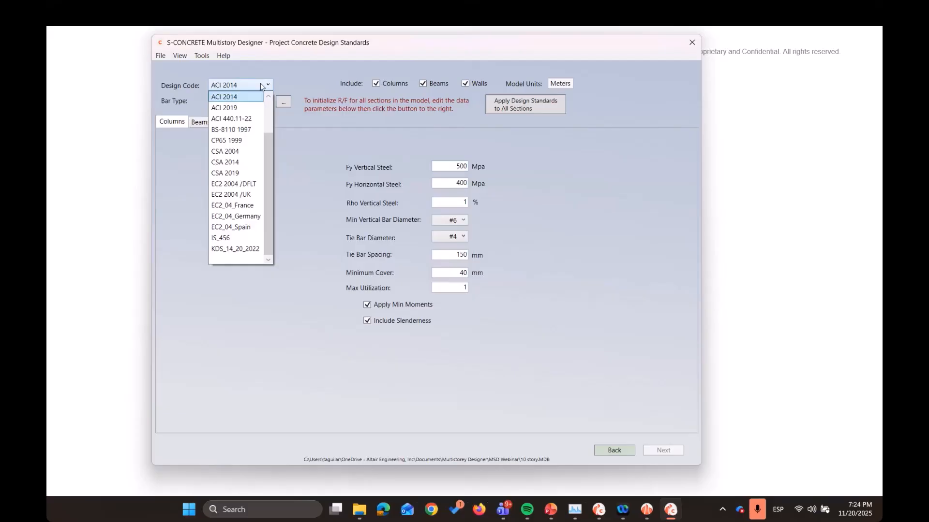
{"action": "scroll", "coordinate": [247, 145], "scroll_direction": "up", "scroll_amount": 2}
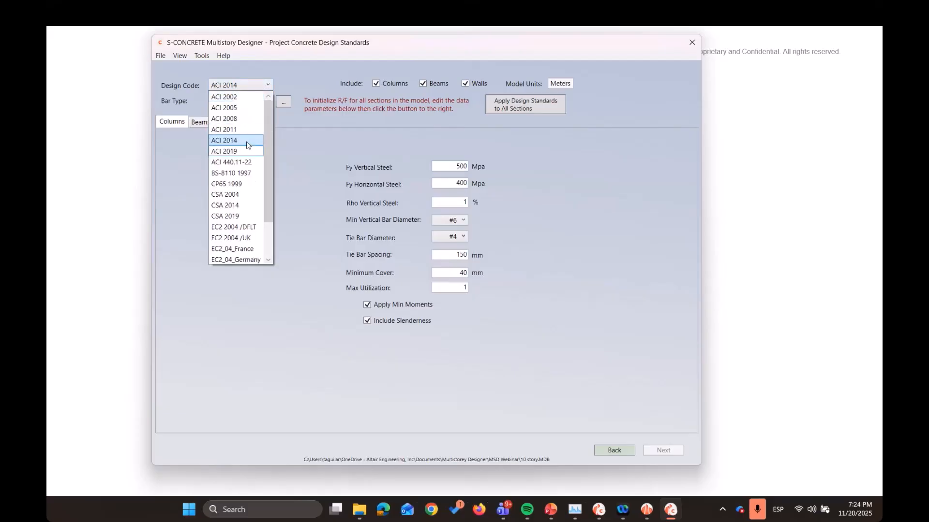
{"action": "scroll", "coordinate": [247, 145], "scroll_direction": "down", "scroll_amount": 2}
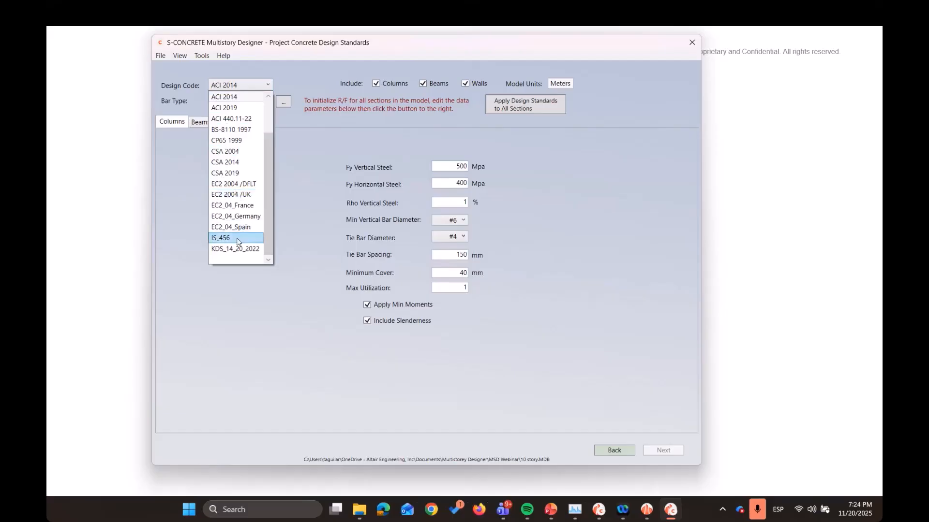
{"action": "left_click", "coordinate": [321, 245]}
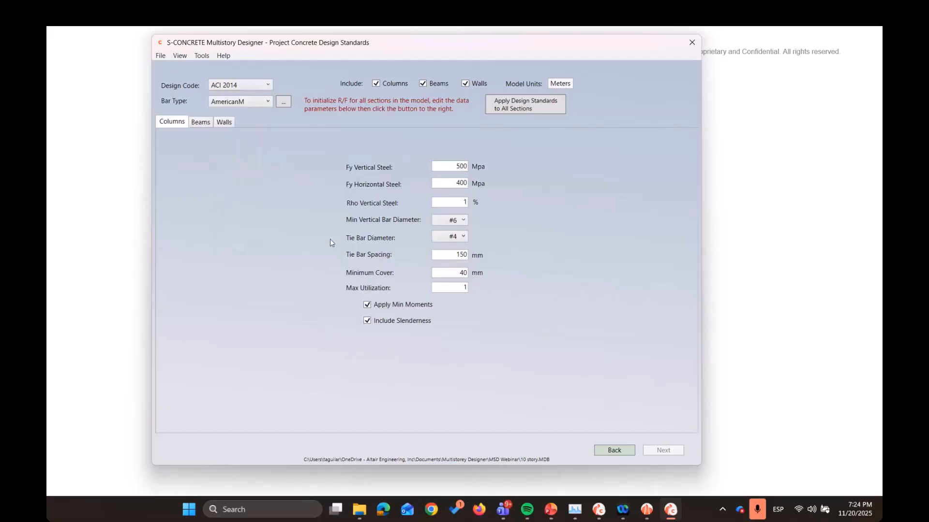
{"action": "left_click", "coordinate": [269, 103]}
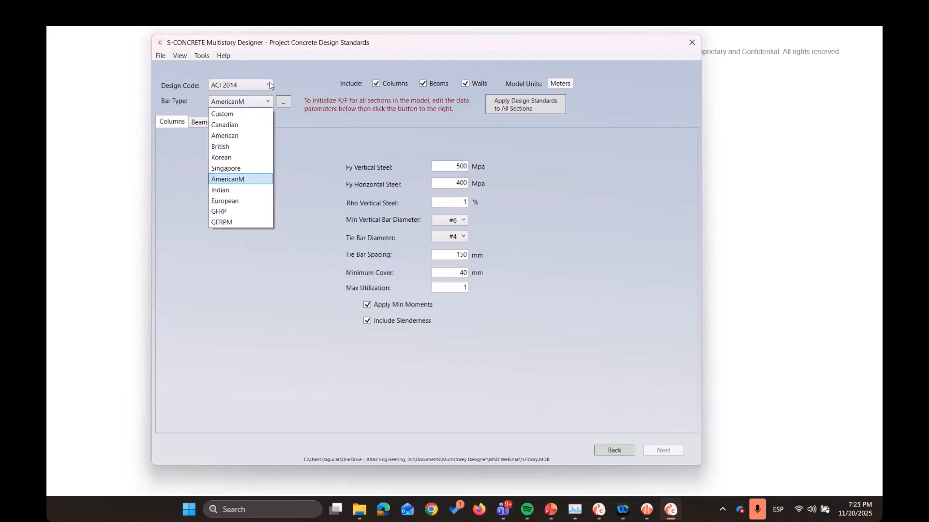
Set the project's design code to CSA 2019 and the reinforcing bar type to Canadian
{"action": "left_click", "coordinate": [269, 85]}
{"action": "left_click", "coordinate": [268, 85]}
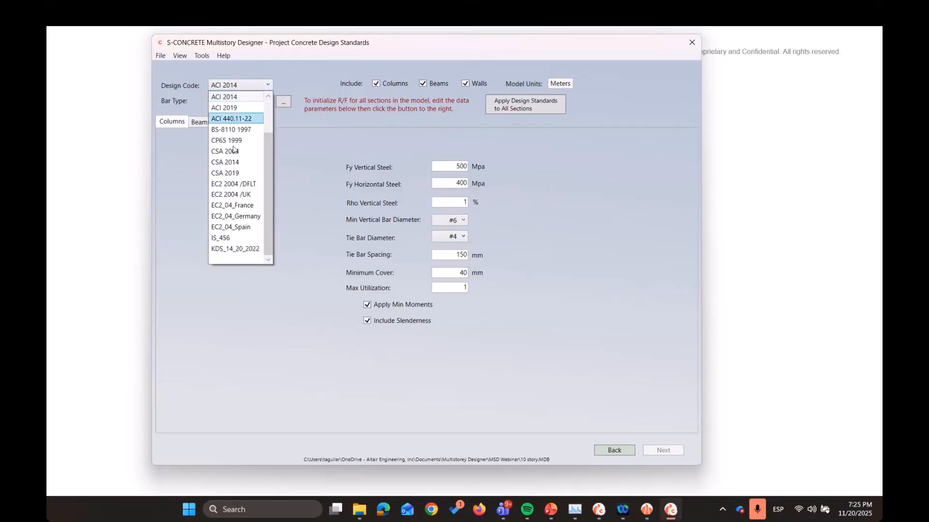
{"action": "left_click", "coordinate": [246, 172]}
{"action": "left_click", "coordinate": [255, 101]}
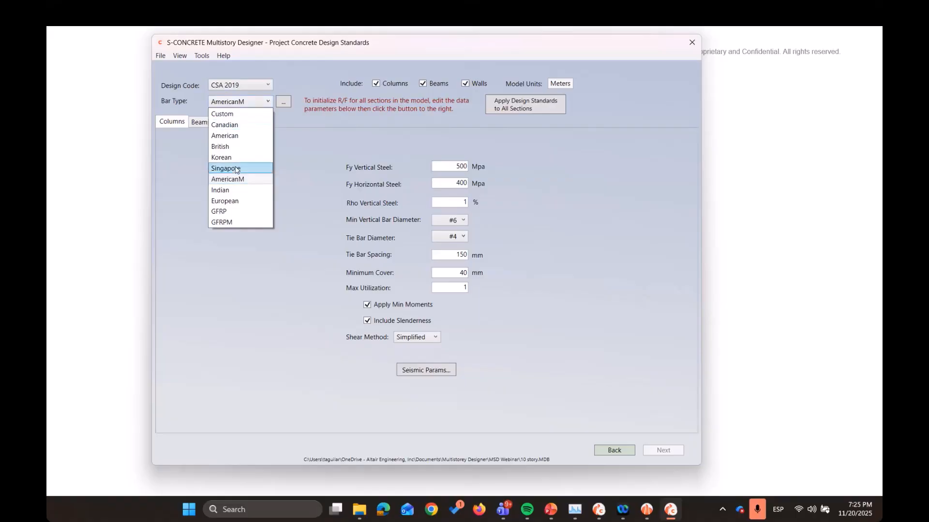
{"action": "left_click", "coordinate": [239, 125]}
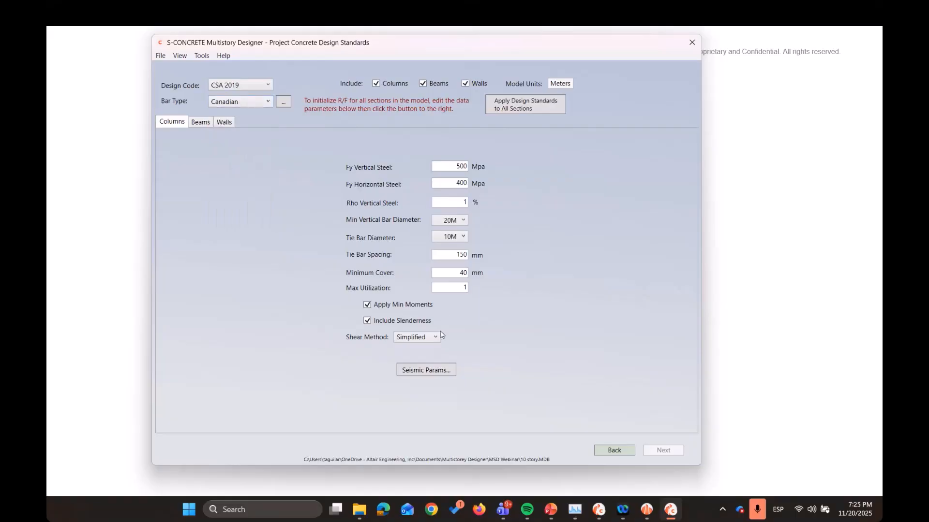
Set the minimum vertical bar diameter of the columns and the minimum primary bar diameter of the beams to 25M
{"action": "left_click", "coordinate": [451, 223]}
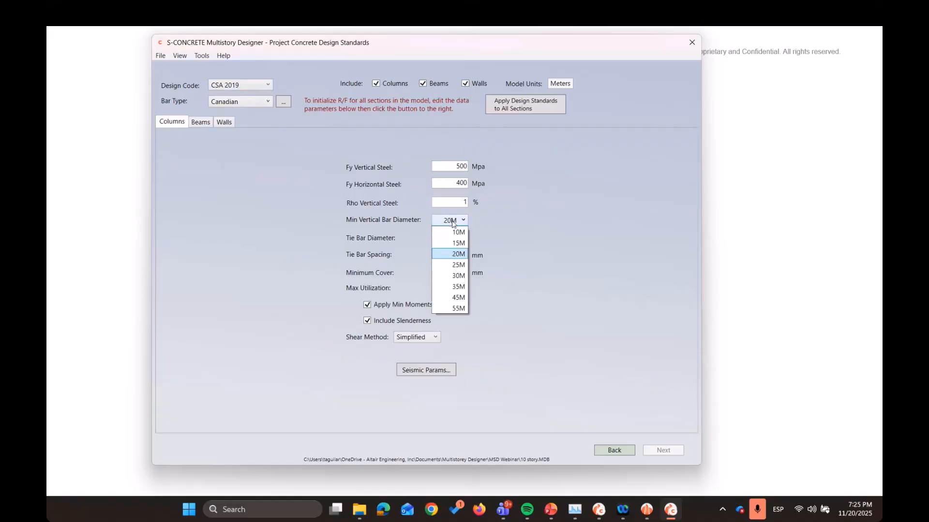
{"action": "left_click", "coordinate": [449, 269]}
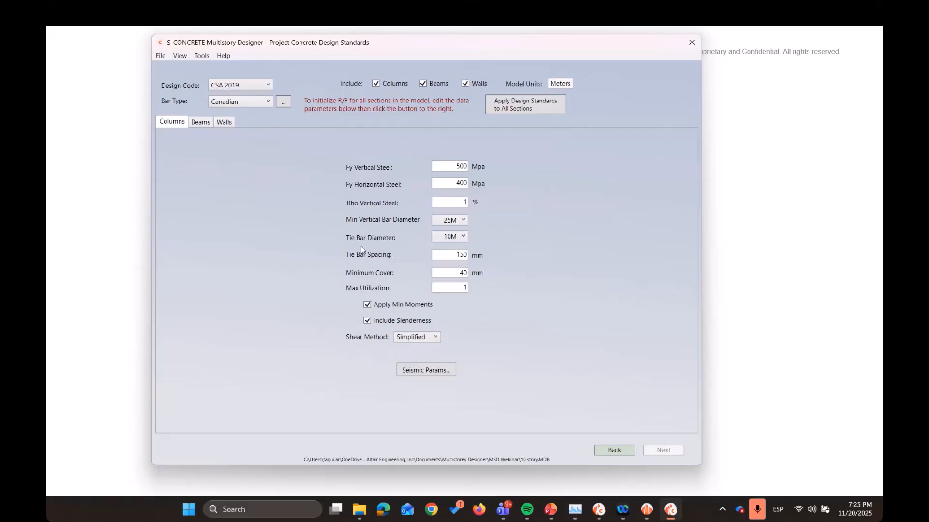
{"action": "left_click", "coordinate": [200, 123]}
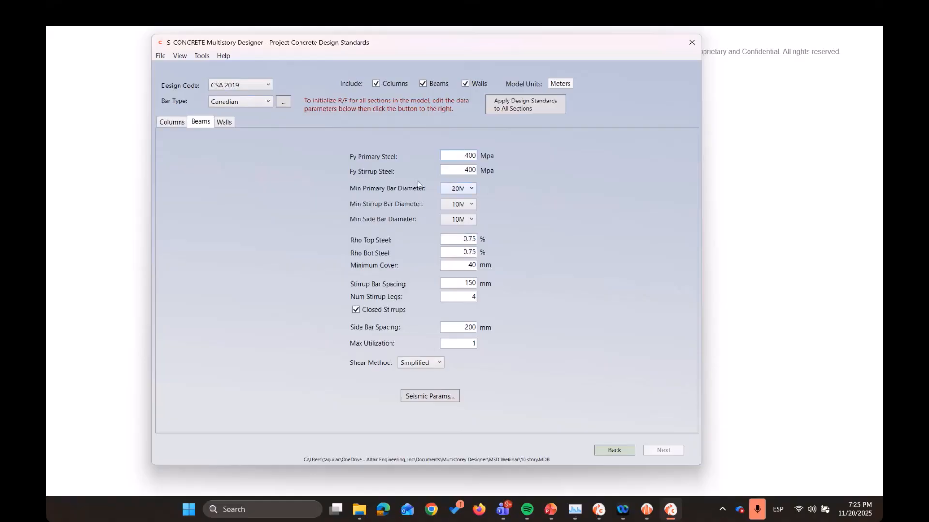
{"action": "left_click", "coordinate": [459, 188]}
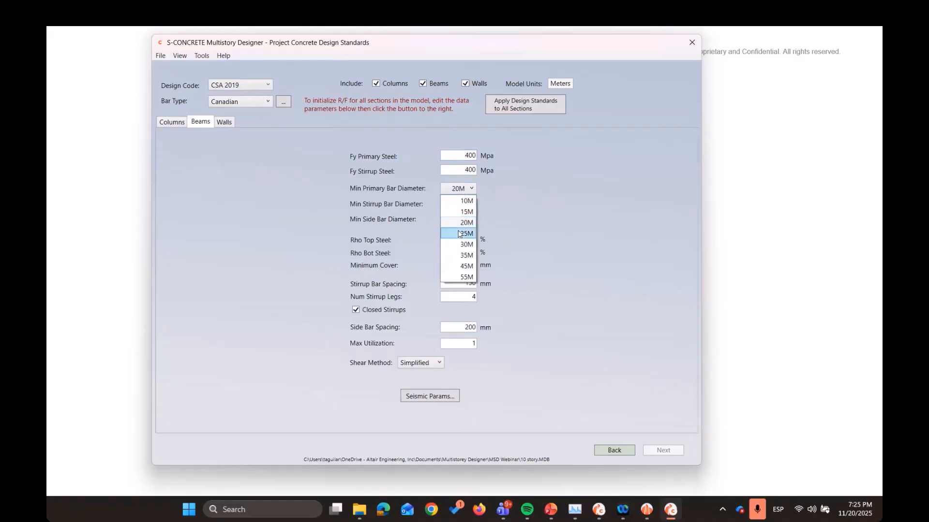
{"action": "left_click", "coordinate": [460, 232]}
{"action": "left_click", "coordinate": [464, 207]}
{"action": "left_click", "coordinate": [489, 207]}
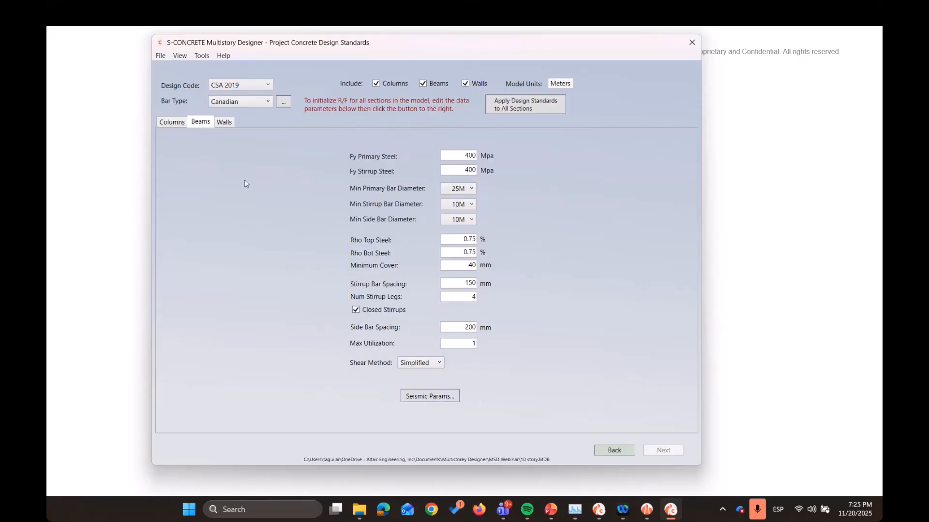
Review the column, beam and wall standards and examine the wall seismic parameters without changing them
{"action": "left_click", "coordinate": [177, 123]}
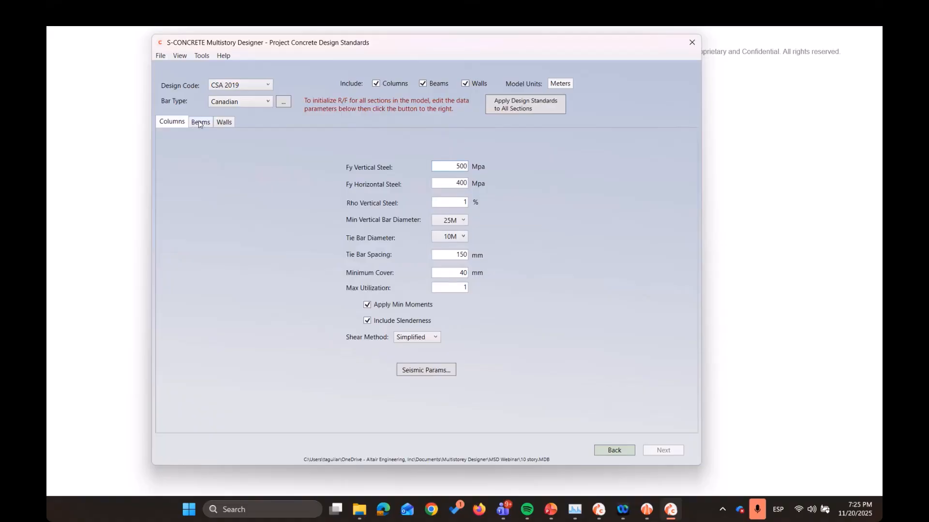
{"action": "left_click", "coordinate": [199, 121]}
{"action": "left_click", "coordinate": [225, 123]}
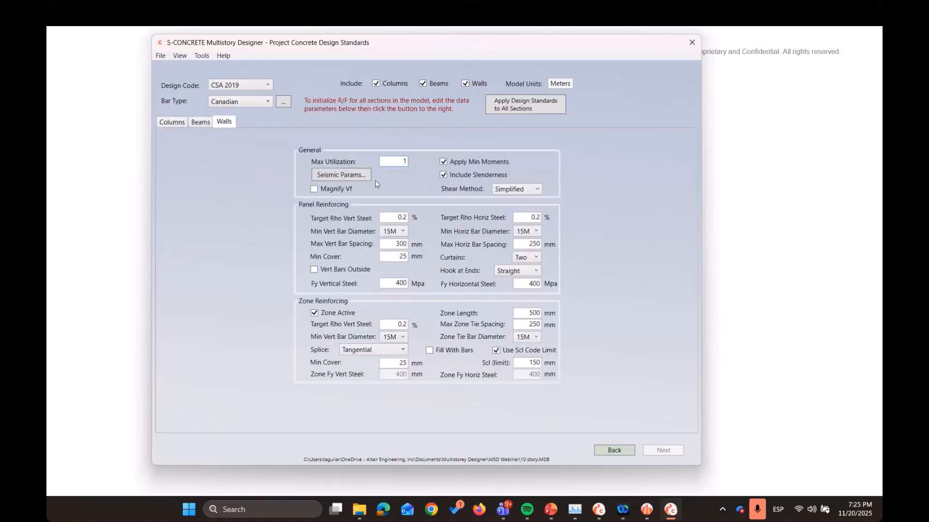
{"action": "left_click", "coordinate": [347, 175]}
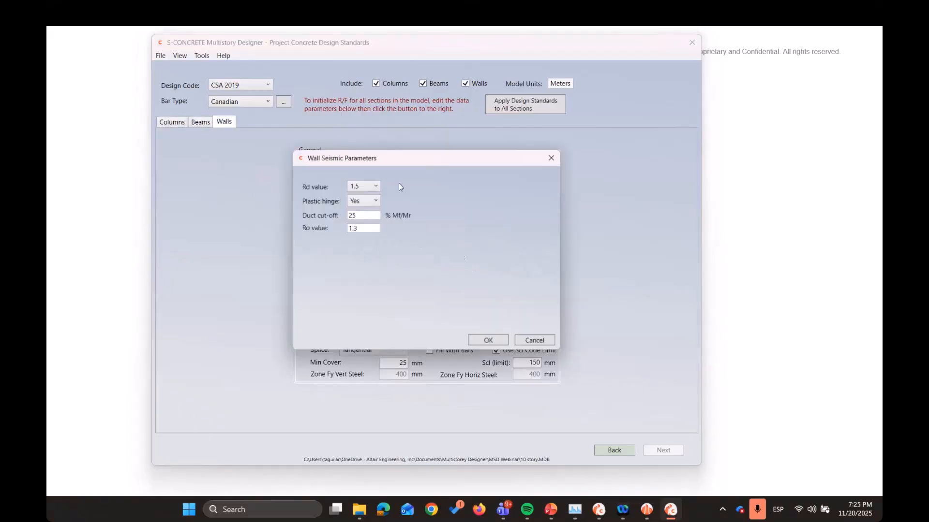
{"action": "left_click", "coordinate": [552, 159]}
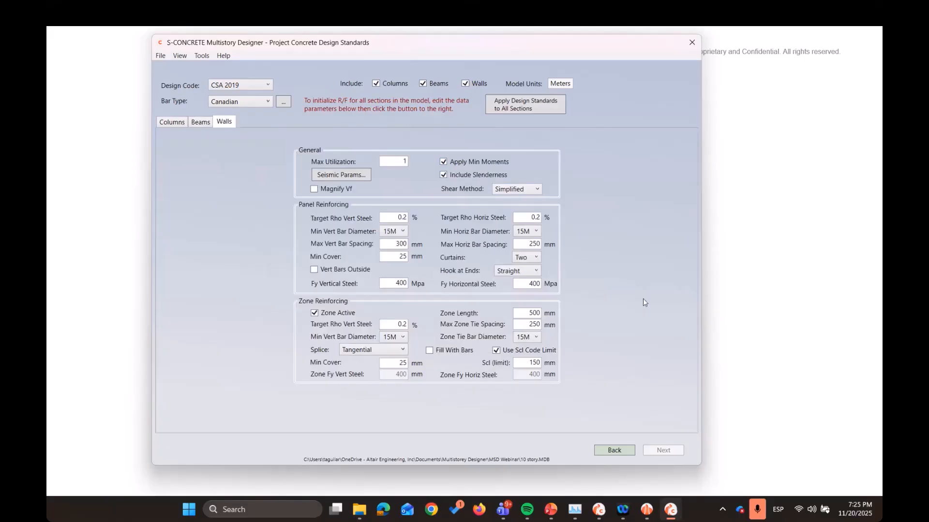
Apply the design standards to all column, beam and wall sections and acknowledge the notice
{"action": "left_click", "coordinate": [173, 122]}
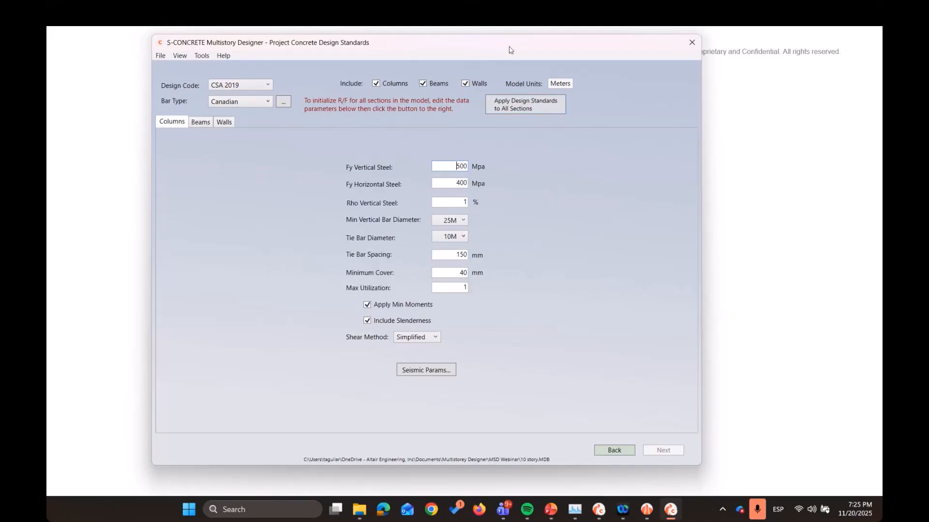
{"action": "left_click_drag", "start_coordinate": [507, 49], "coordinate": [518, 50]}
{"action": "left_click", "coordinate": [556, 109]}
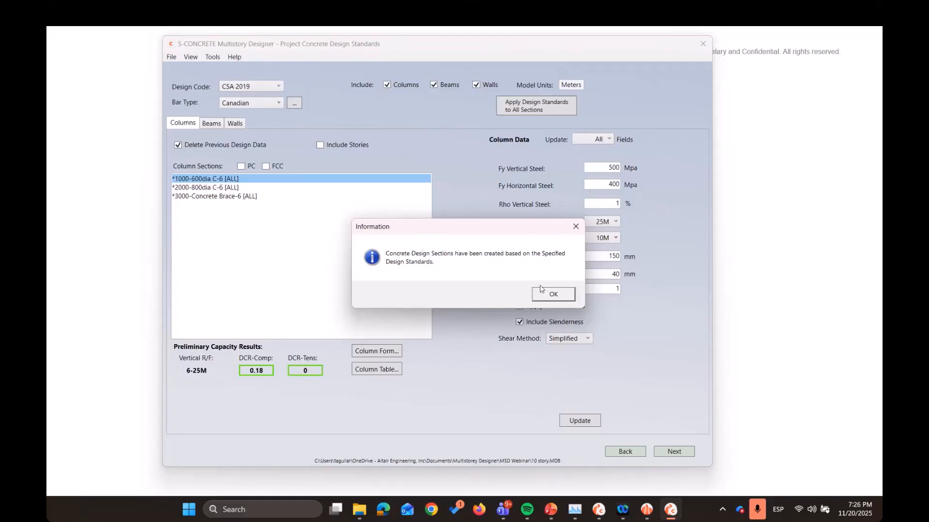
{"action": "left_click", "coordinate": [554, 295]}
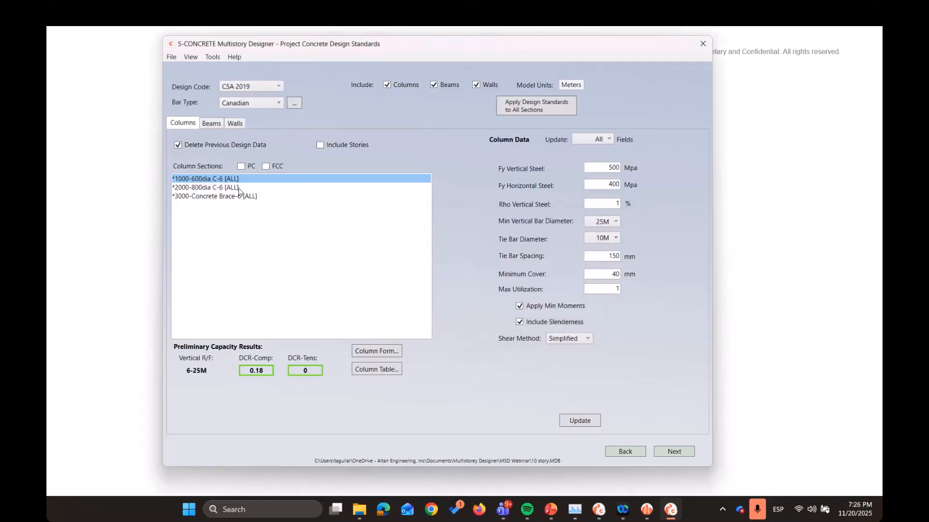
Compare the preliminary capacity results of the 600dia, 800dia and Concrete Brace column sections
{"action": "left_click", "coordinate": [239, 189]}
{"action": "left_click", "coordinate": [241, 180]}
{"action": "left_click", "coordinate": [241, 188]}
{"action": "left_click", "coordinate": [242, 195]}
{"action": "left_click", "coordinate": [241, 187]}
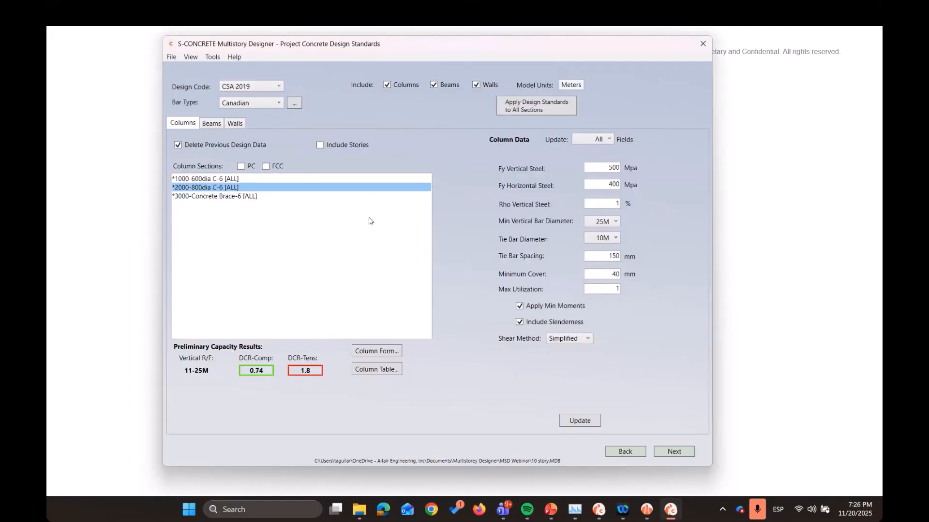
Include the preliminary capacity results in the column section descriptions and check each section's ratios
{"action": "left_click", "coordinate": [240, 167]}
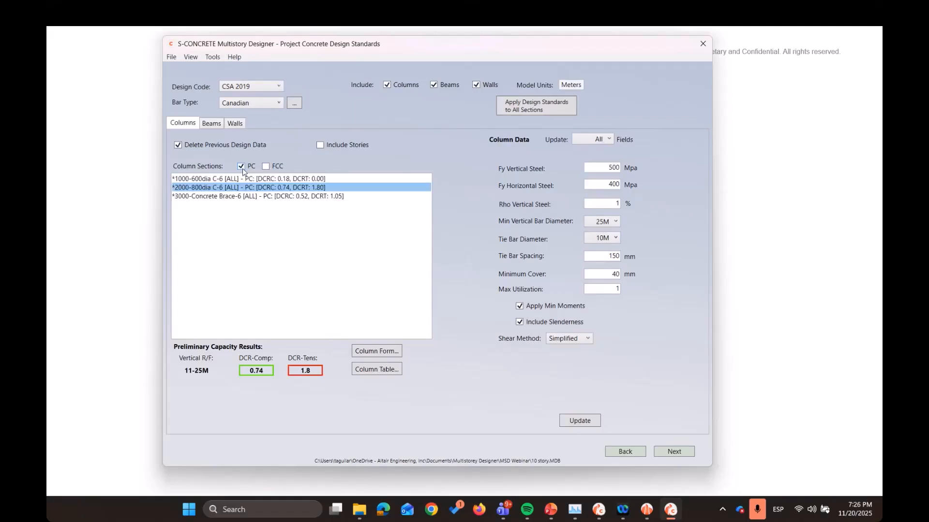
{"action": "left_click", "coordinate": [336, 179]}
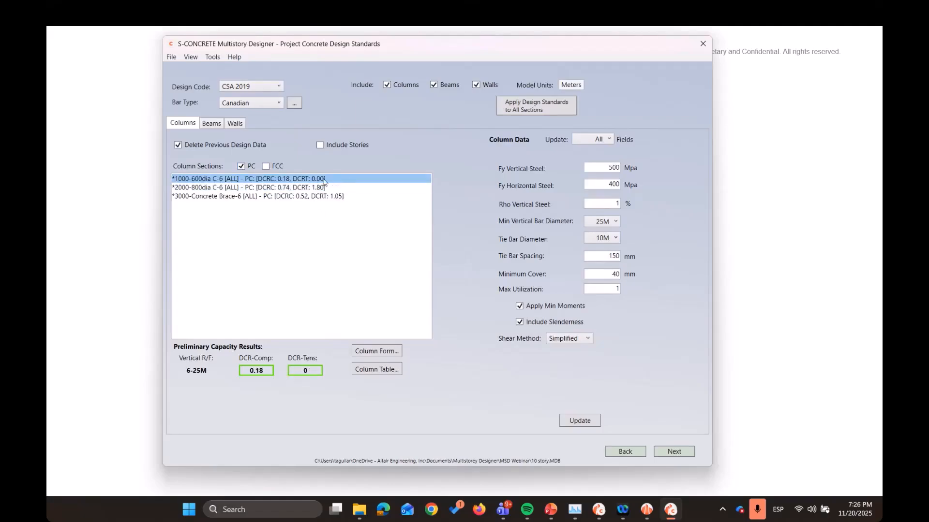
{"action": "left_click", "coordinate": [325, 187]}
{"action": "left_click", "coordinate": [325, 196]}
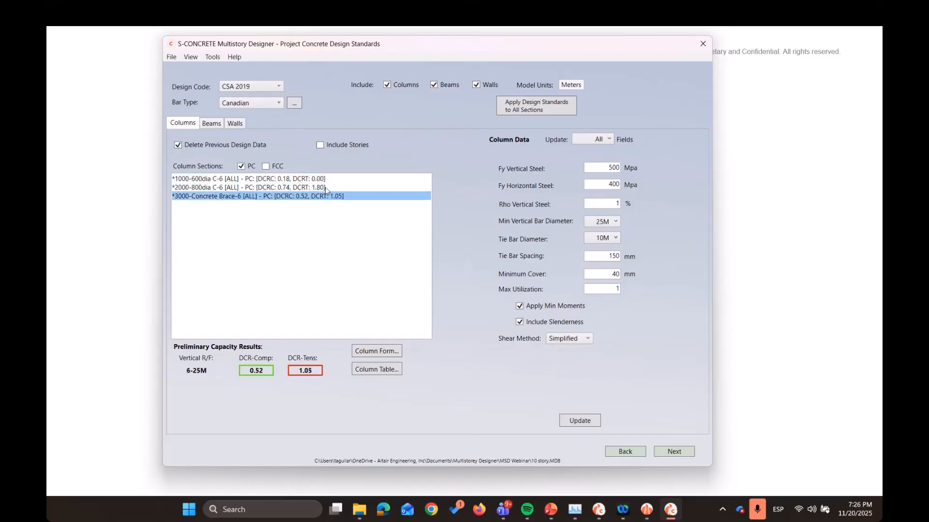
{"action": "left_click", "coordinate": [325, 182]}
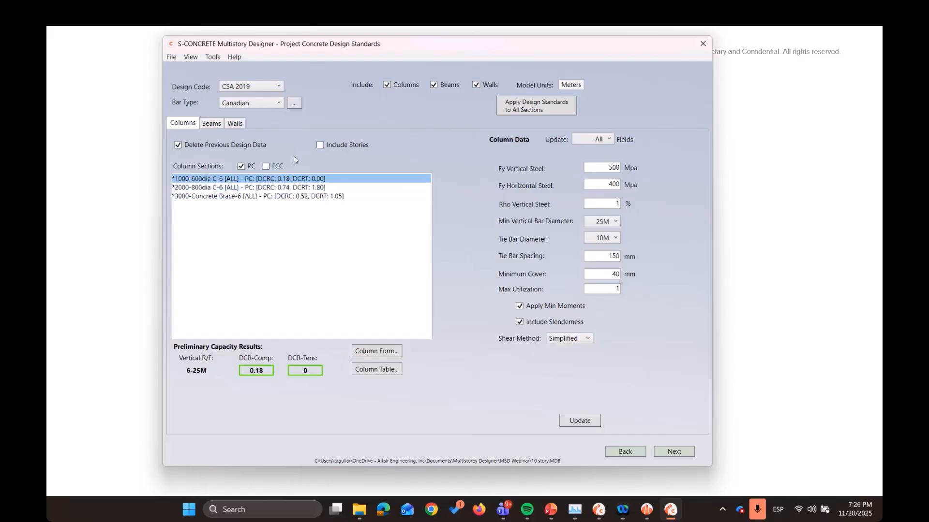
Look over the generated beam sections and the list of wall pier sections
{"action": "left_click", "coordinate": [217, 125]}
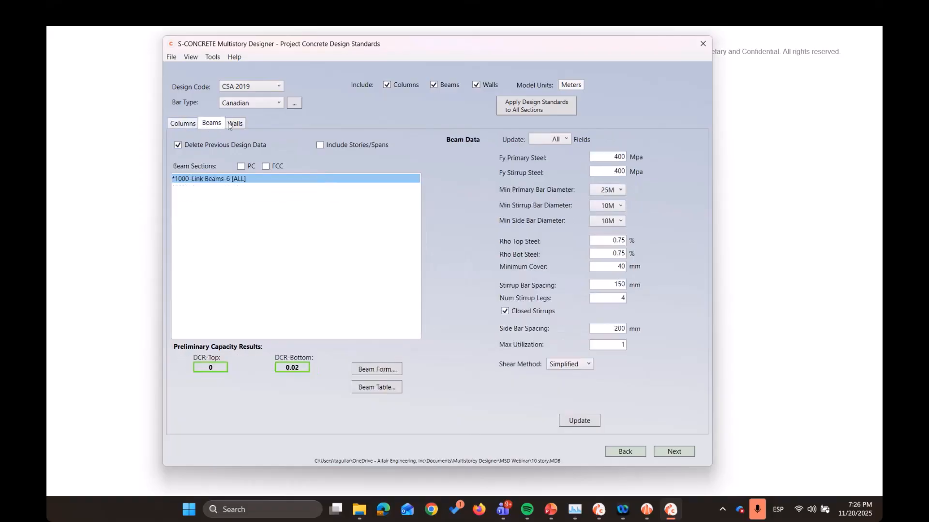
{"action": "left_click", "coordinate": [234, 124]}
{"action": "scroll", "coordinate": [351, 292], "scroll_direction": "down", "scroll_amount": 2}
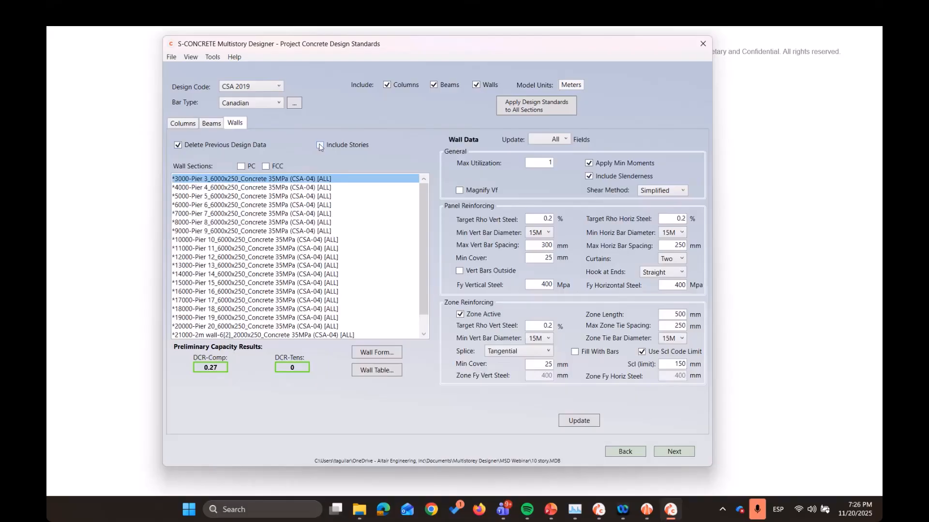
Include the stories alongside the wall sections and return to the column sections
{"action": "left_click", "coordinate": [319, 145]}
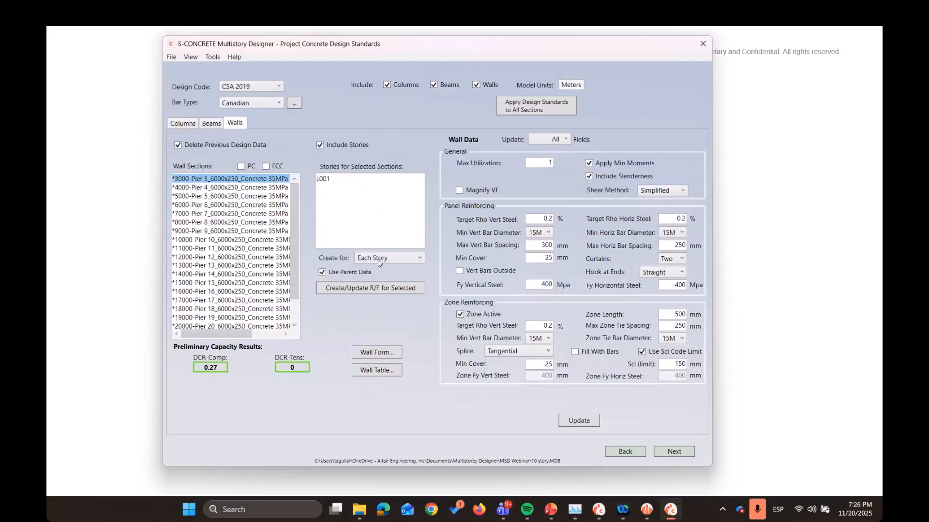
{"action": "left_click", "coordinate": [210, 124]}
{"action": "left_click", "coordinate": [186, 124]}
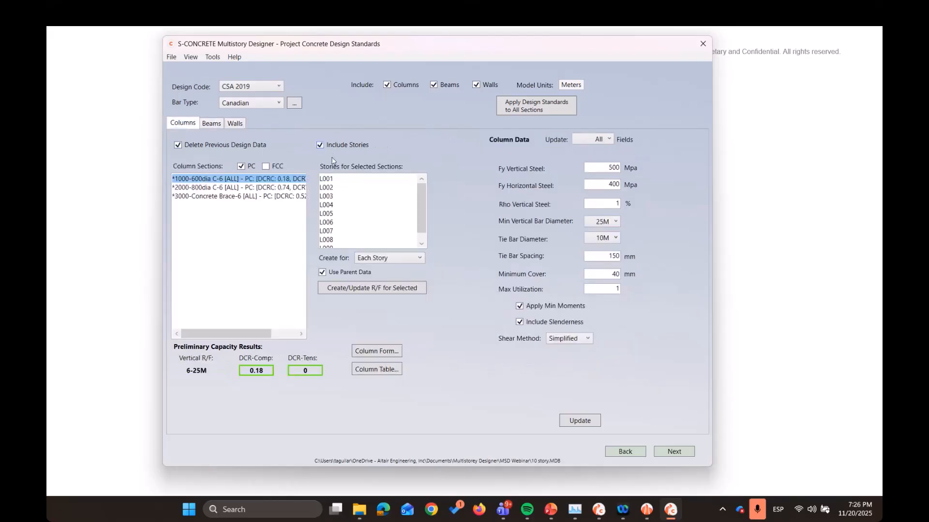
Highlight stories L001 to L006 of the 600dia column section and view the story options for creating reinforcement
{"action": "left_click", "coordinate": [383, 178]}
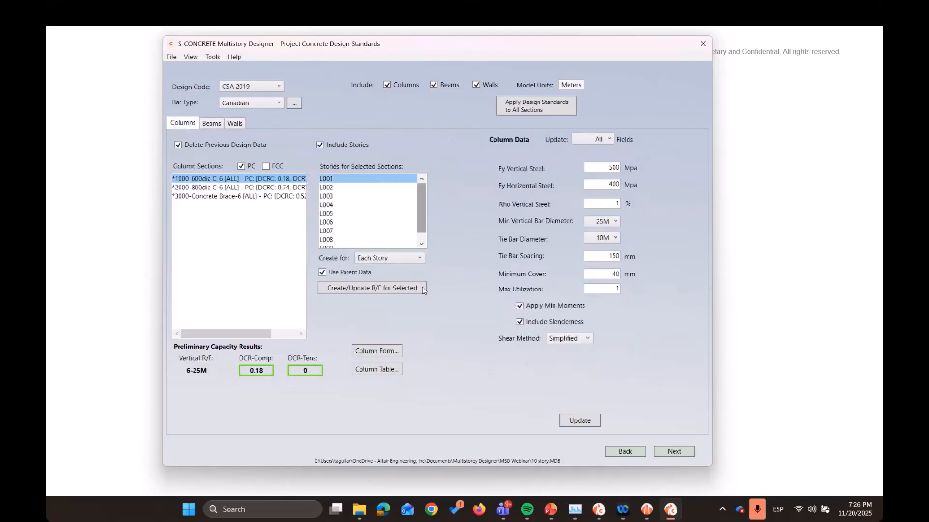
{"action": "left_click_drag", "start_coordinate": [378, 183], "coordinate": [375, 223]}
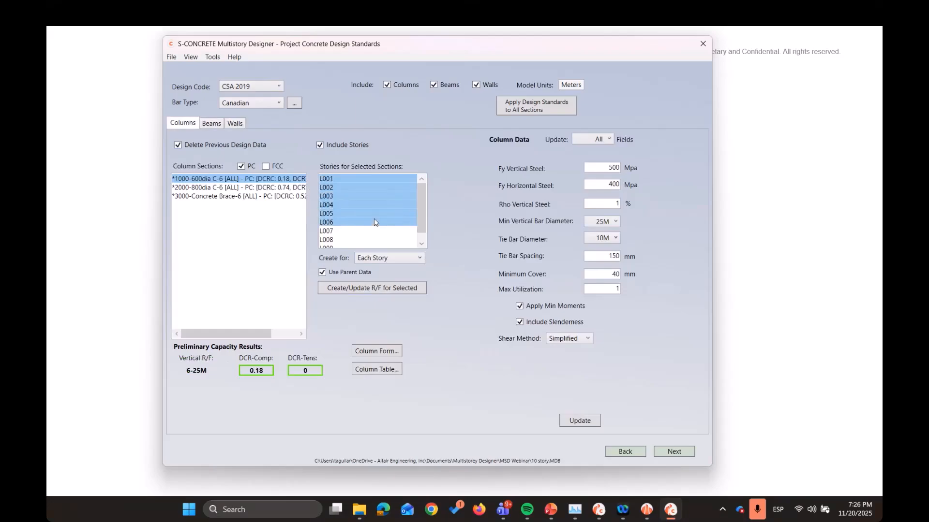
{"action": "left_click", "coordinate": [370, 258]}
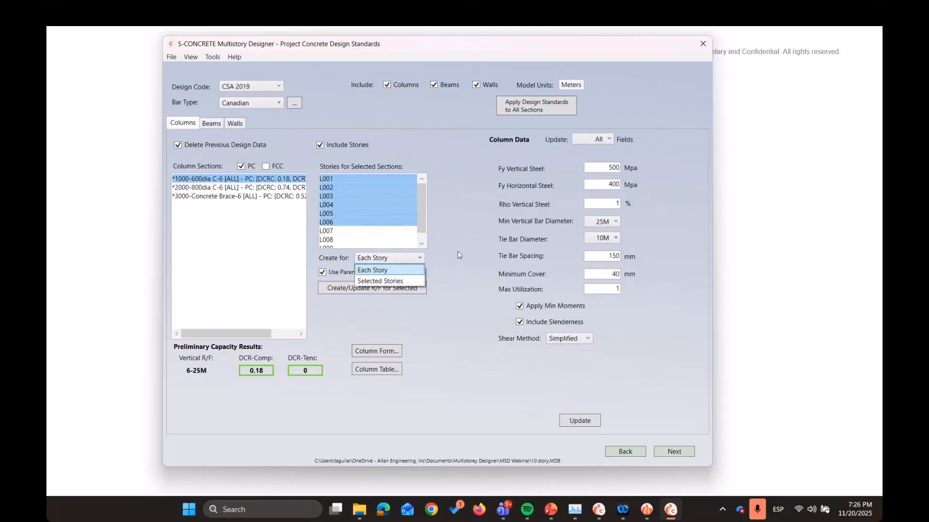
{"action": "left_click", "coordinate": [366, 269]}
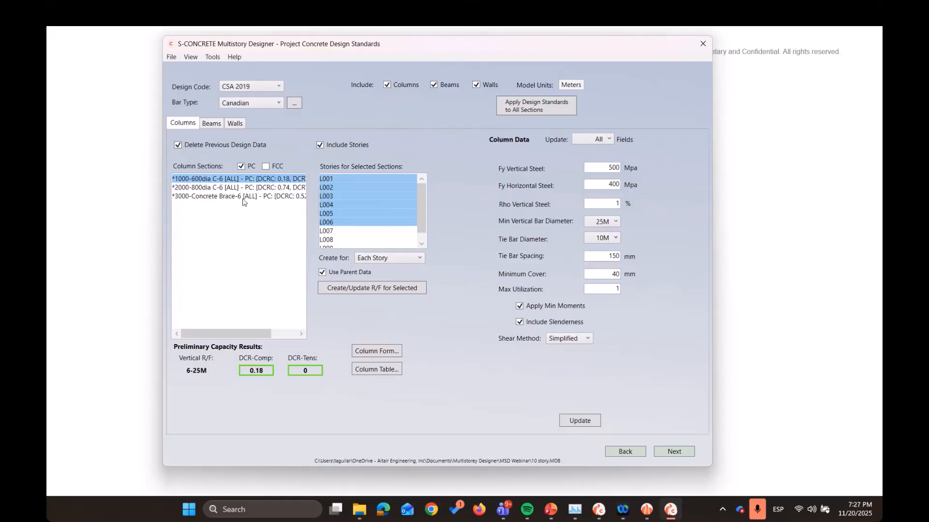
Open the design form of the 600dia column section and examine its available design sections and bar diameter options
{"action": "left_click", "coordinate": [232, 187]}
{"action": "left_click", "coordinate": [288, 179]}
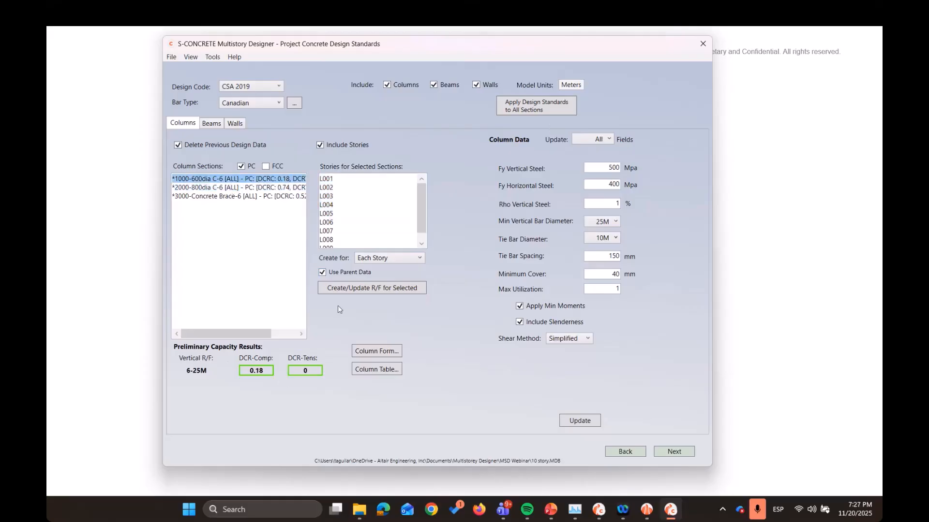
{"action": "left_click", "coordinate": [396, 356]}
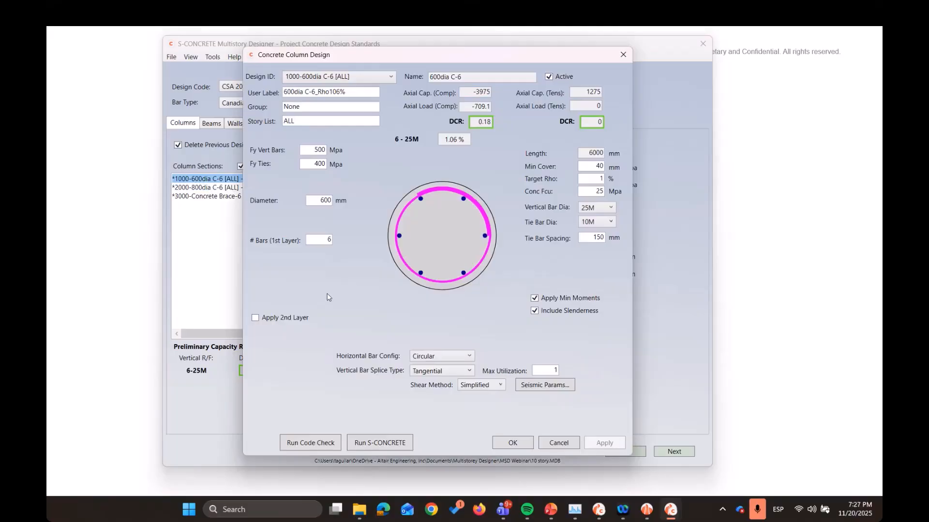
{"action": "left_click", "coordinate": [373, 77]}
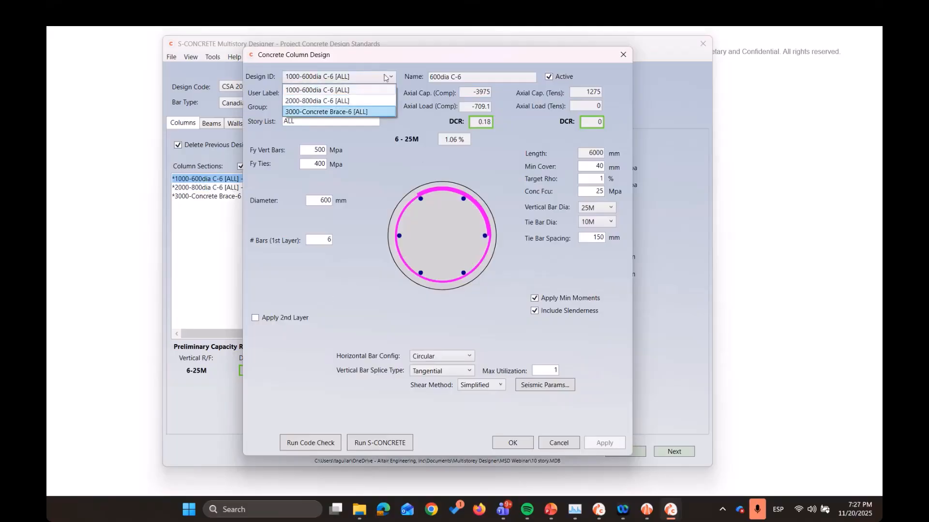
{"action": "left_click", "coordinate": [387, 69]}
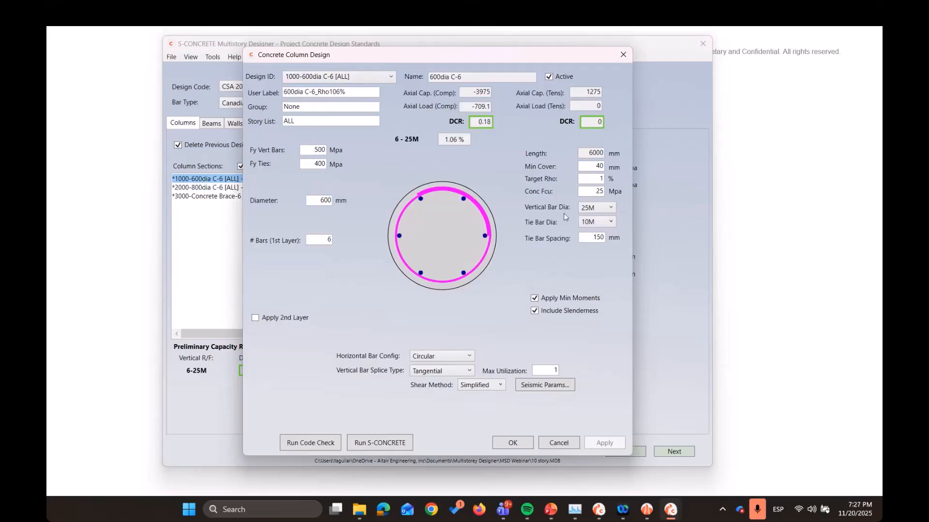
{"action": "left_click", "coordinate": [588, 207]}
{"action": "left_click", "coordinate": [567, 226]}
Run the code check on the 600dia column section and read the resulting messages
{"action": "left_click", "coordinate": [326, 444]}
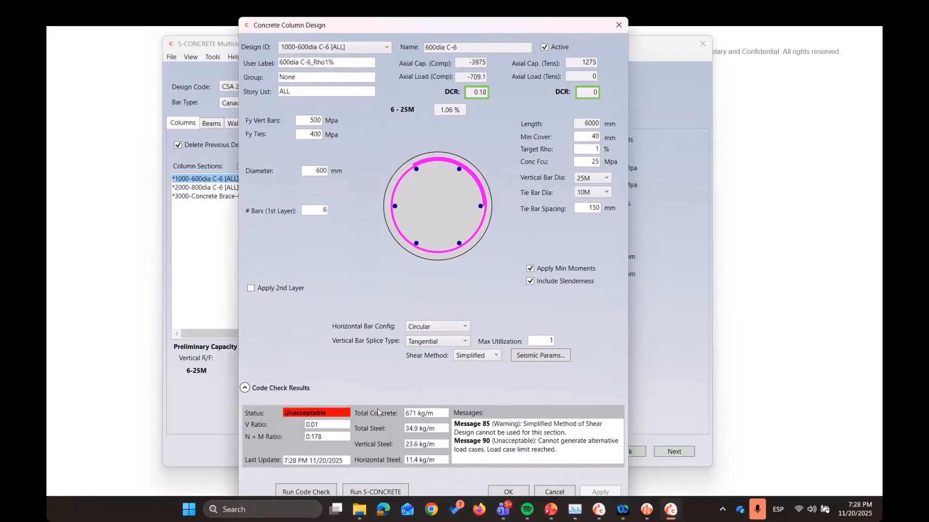
{"action": "left_click_drag", "start_coordinate": [351, 24], "coordinate": [347, 12]}
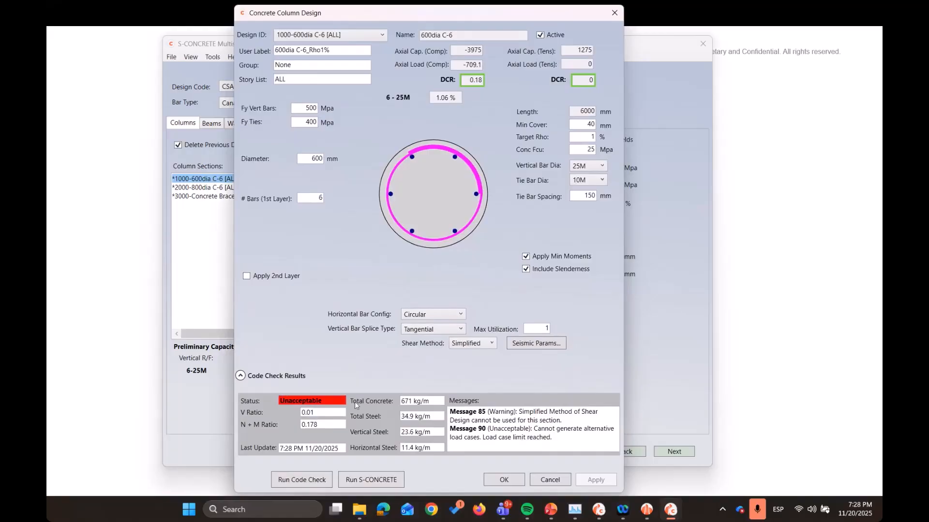
{"action": "left_click_drag", "start_coordinate": [564, 438], "coordinate": [451, 412]}
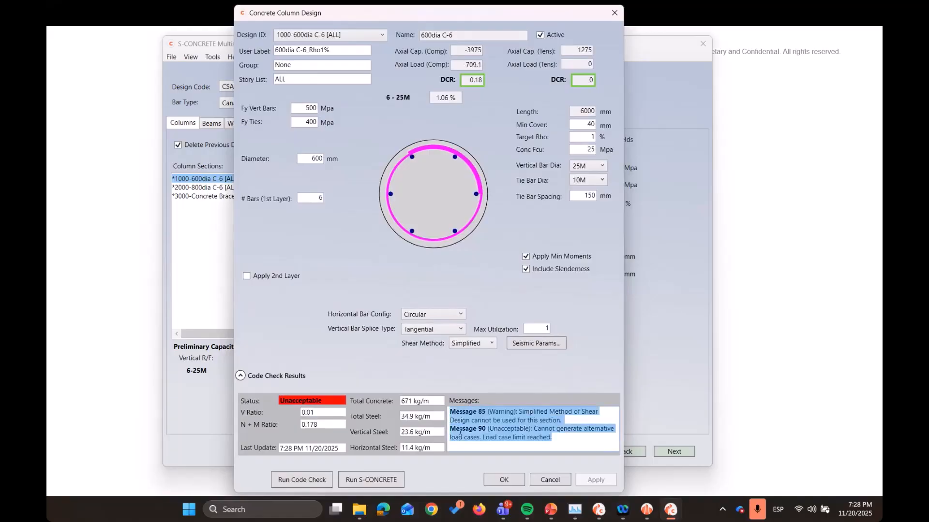
Run the 600dia column section in S-CONCRETE, inspect its layout and results, and return to the project's concrete design standards
{"action": "left_click", "coordinate": [460, 434]}
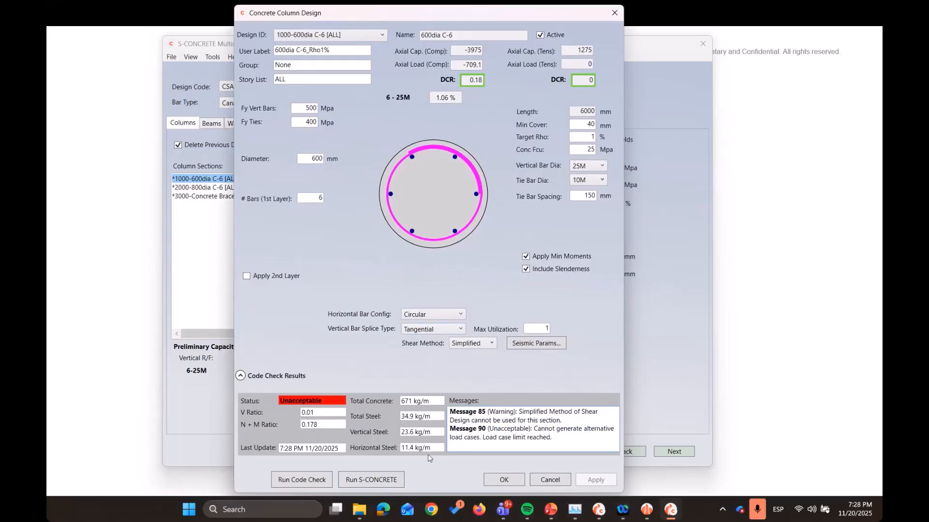
{"action": "left_click", "coordinate": [377, 482]}
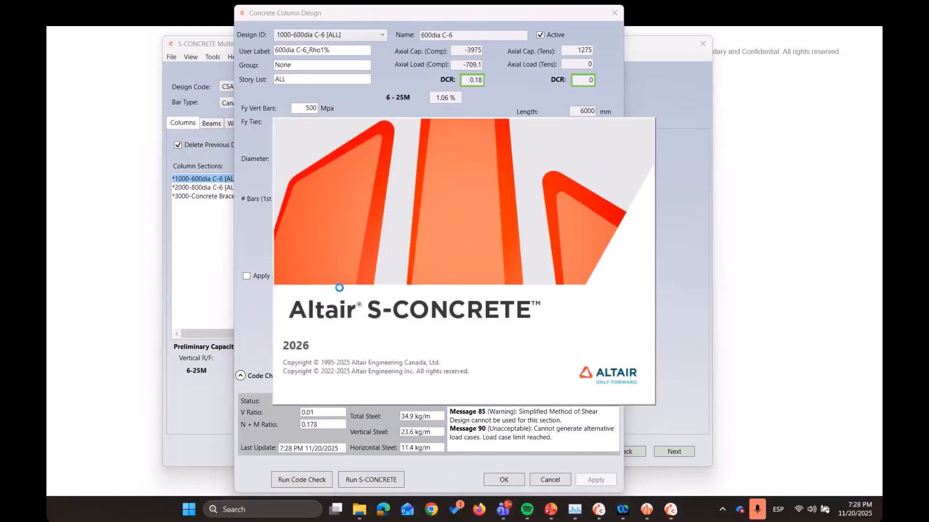
{"action": "left_click", "coordinate": [545, 287]}
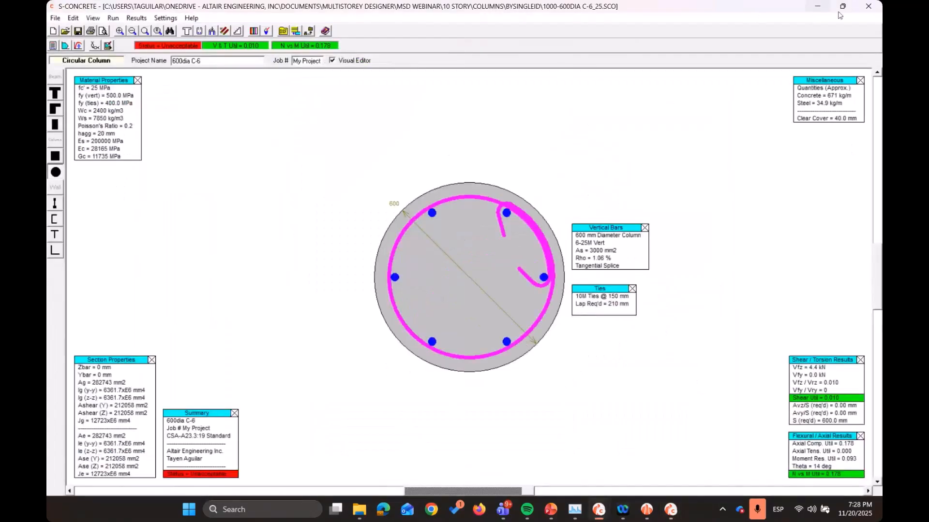
{"action": "left_click", "coordinate": [869, 7]}
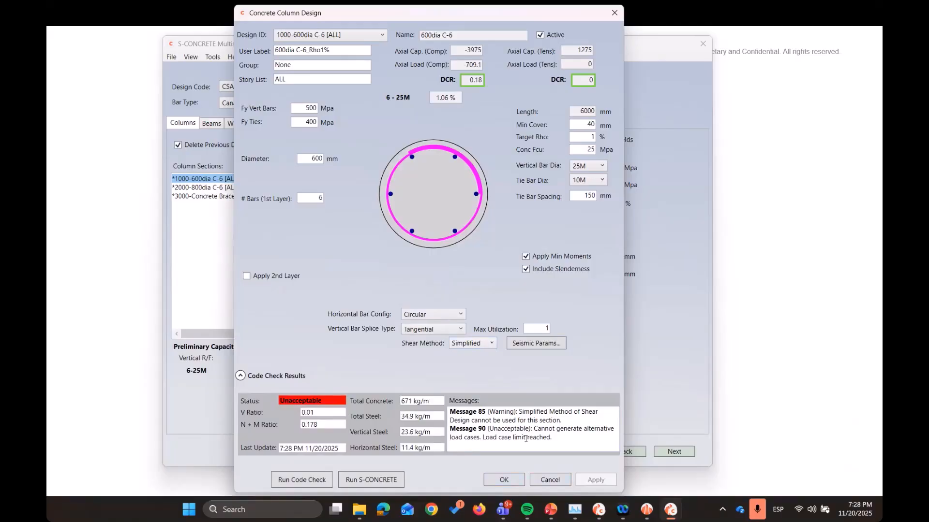
{"action": "left_click", "coordinate": [504, 480]}
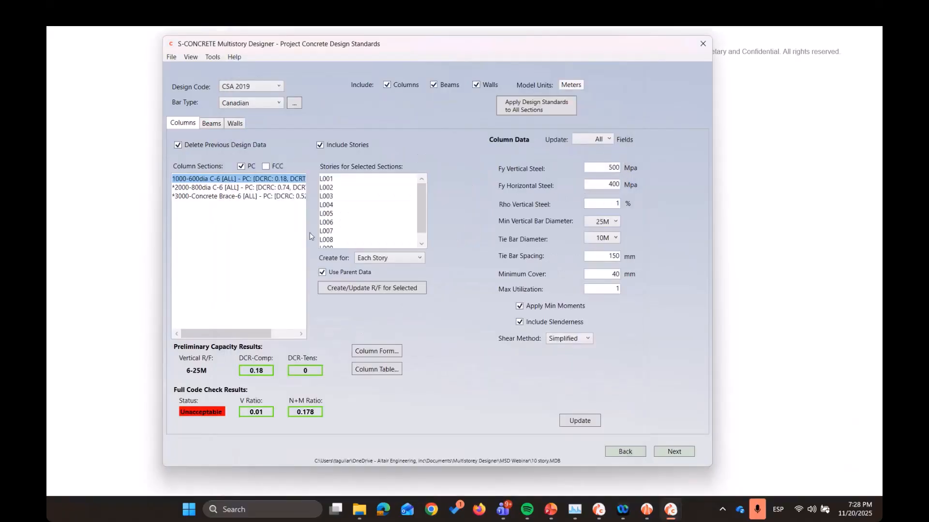
Review the 800dia and Concrete Brace column sections and look over the beam and wall design standards
{"action": "left_click", "coordinate": [233, 187]}
{"action": "left_click", "coordinate": [231, 195]}
{"action": "left_click", "coordinate": [213, 123]}
{"action": "left_click", "coordinate": [234, 124]}
{"action": "left_click", "coordinate": [183, 123]}
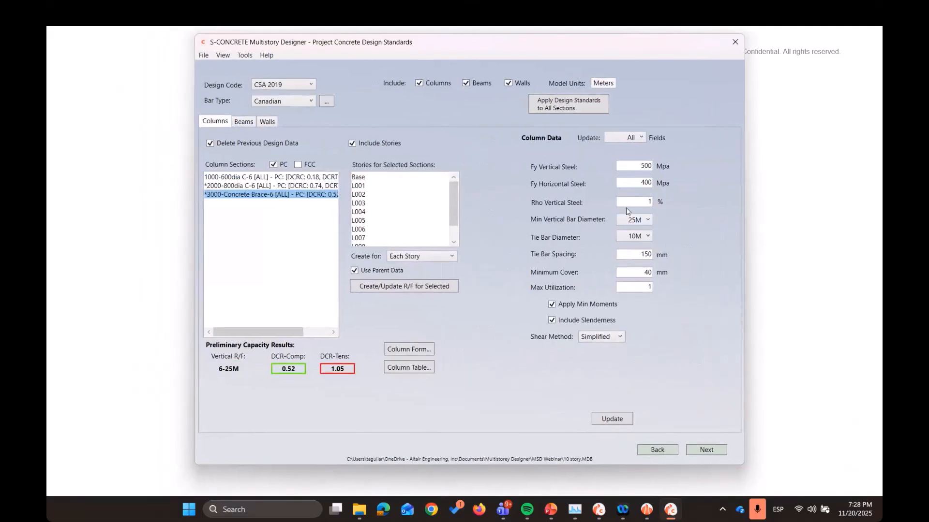
Set the Concrete Brace section's vertical steel ratio to 1.1 %, update its design data and proceed to the SCO file creator
{"action": "left_click", "coordinate": [651, 203]}
{"action": "type", "text": "1"}
{"action": "left_click", "coordinate": [609, 420]}
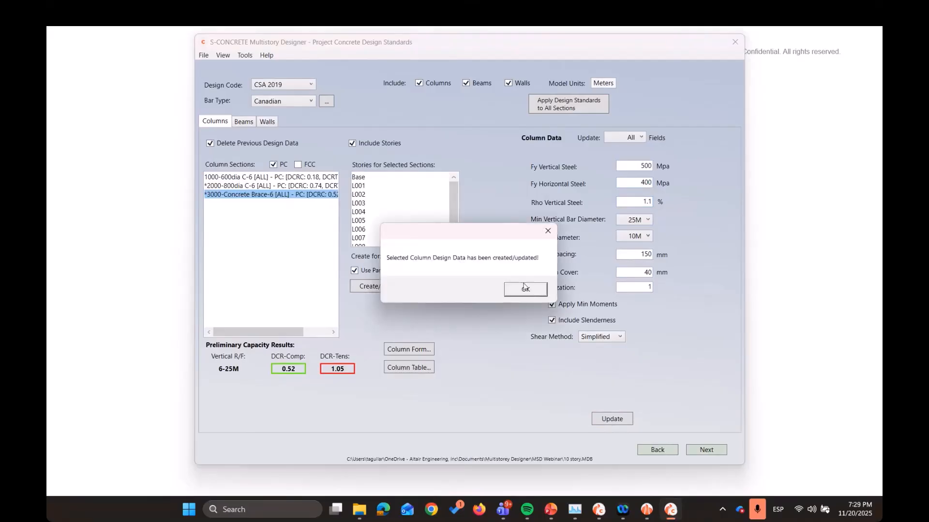
{"action": "left_click", "coordinate": [526, 289]}
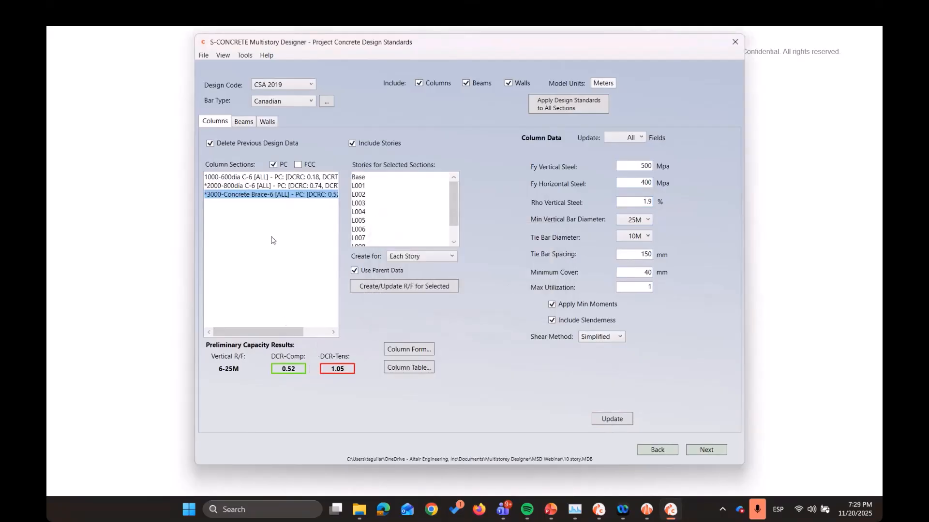
{"action": "left_click_drag", "start_coordinate": [244, 332], "coordinate": [455, 248]}
{"action": "left_click", "coordinate": [437, 285]}
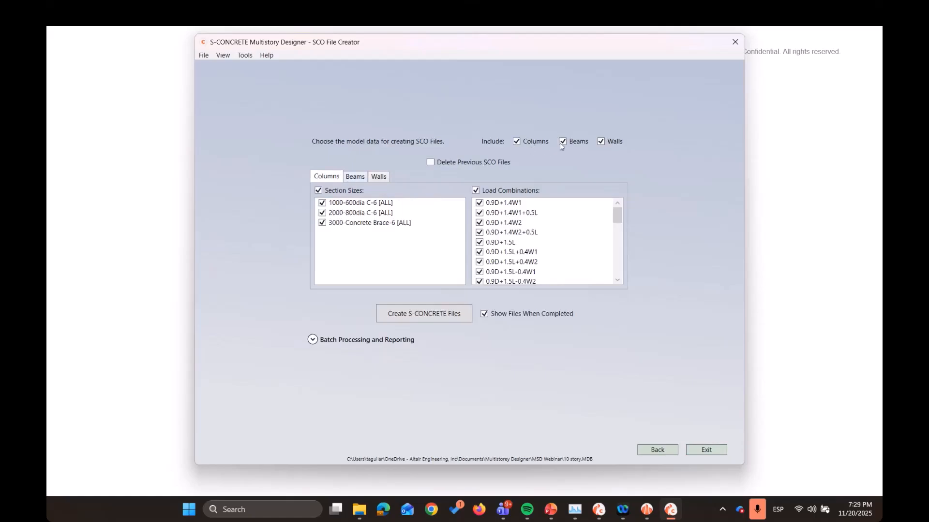
Try excluding columns, beams and walls one at a time from the SCO file data, including each again
{"action": "left_click", "coordinate": [530, 142]}
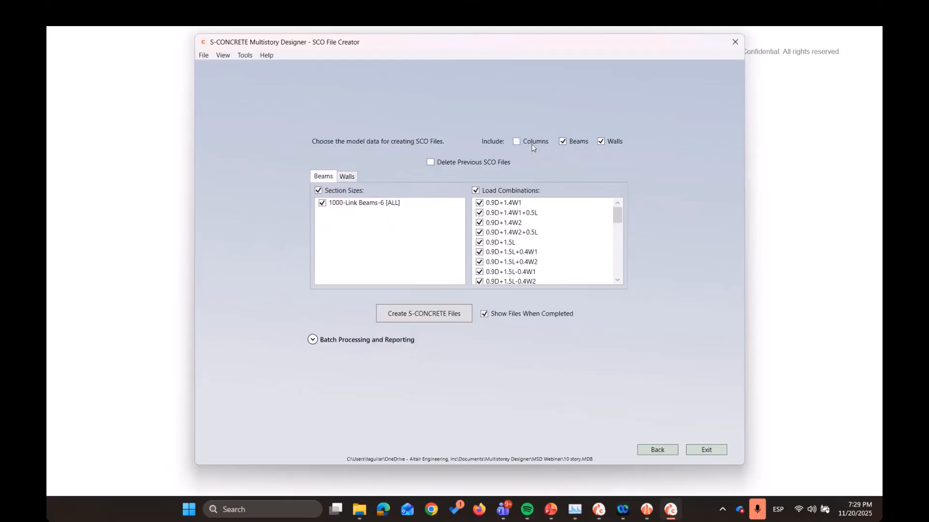
{"action": "left_click", "coordinate": [532, 144]}
{"action": "left_click", "coordinate": [567, 144]}
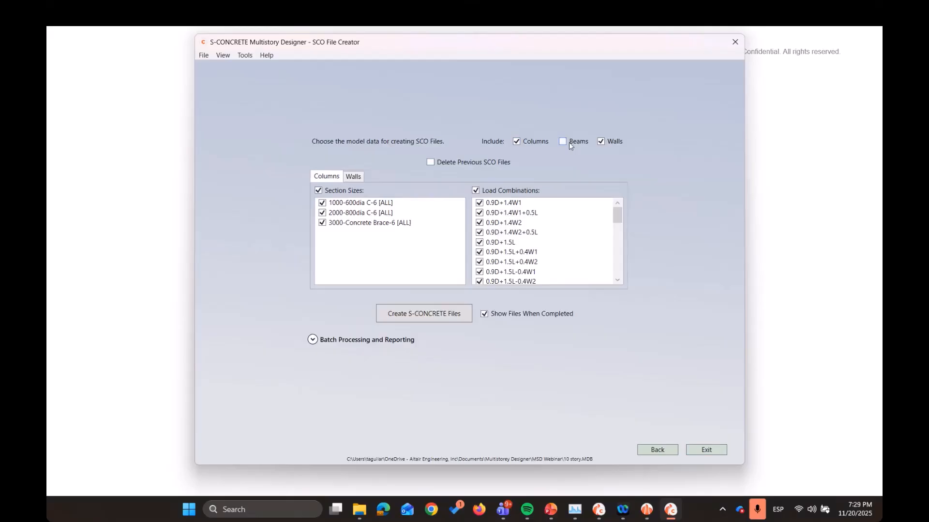
{"action": "left_click", "coordinate": [569, 144]}
{"action": "left_click", "coordinate": [604, 140]}
{"action": "left_click", "coordinate": [604, 141]}
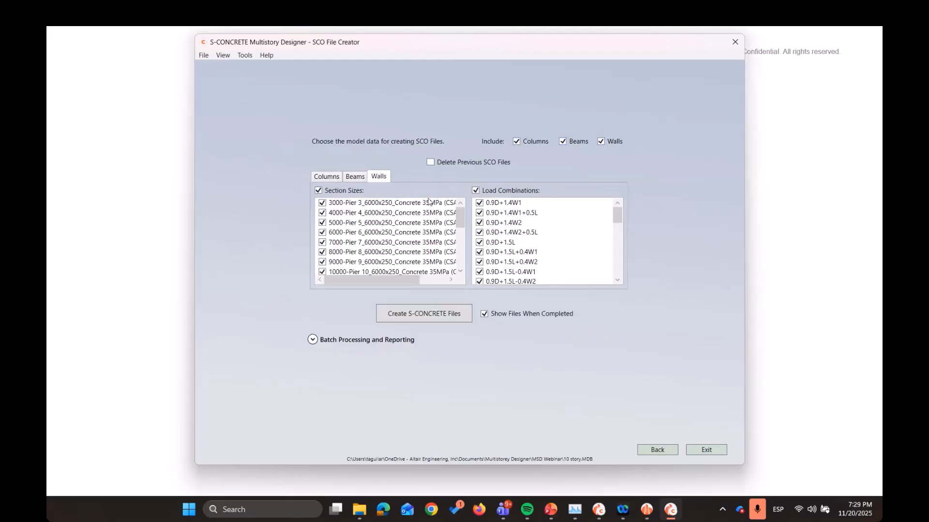
Examine the section sizes and load combinations chosen for the column, beam and wall SCO files
{"action": "left_click", "coordinate": [334, 178]}
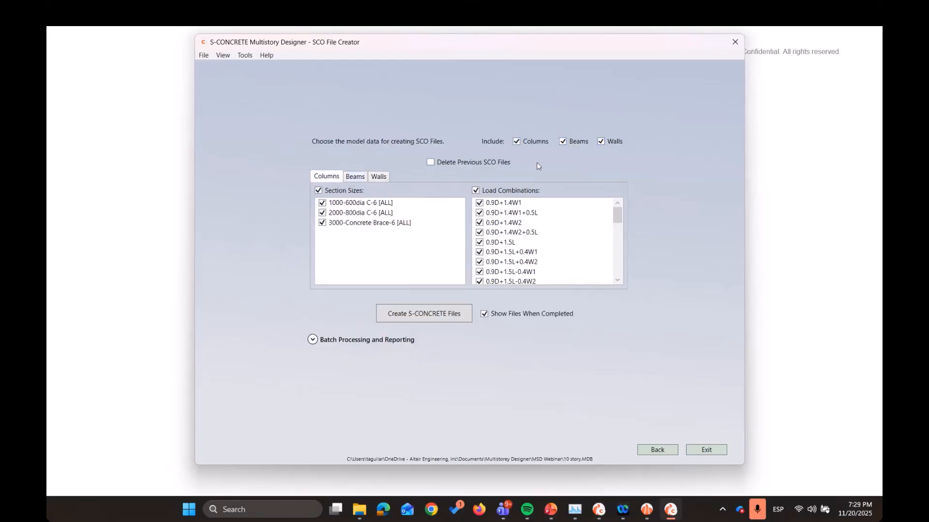
{"action": "left_click", "coordinate": [355, 177]}
{"action": "left_click", "coordinate": [377, 178]}
{"action": "scroll", "coordinate": [410, 226], "scroll_direction": "down", "scroll_amount": 3}
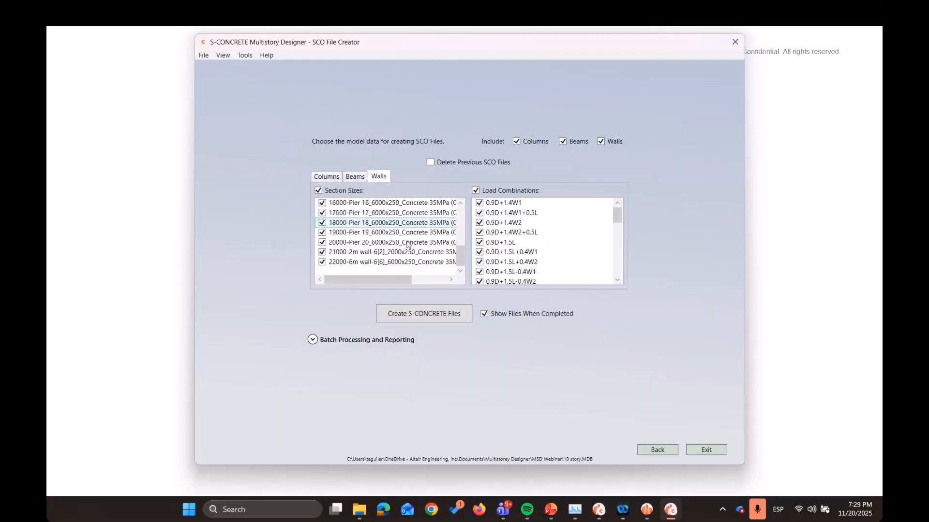
{"action": "scroll", "coordinate": [417, 245], "scroll_direction": "up", "scroll_amount": 3}
{"action": "left_click", "coordinate": [335, 179]}
{"action": "left_click", "coordinate": [349, 180]}
{"action": "left_click", "coordinate": [326, 176]}
{"action": "scroll", "coordinate": [618, 219], "scroll_direction": "down", "scroll_amount": 5}
{"action": "scroll", "coordinate": [618, 219], "scroll_direction": "up", "scroll_amount": 5}
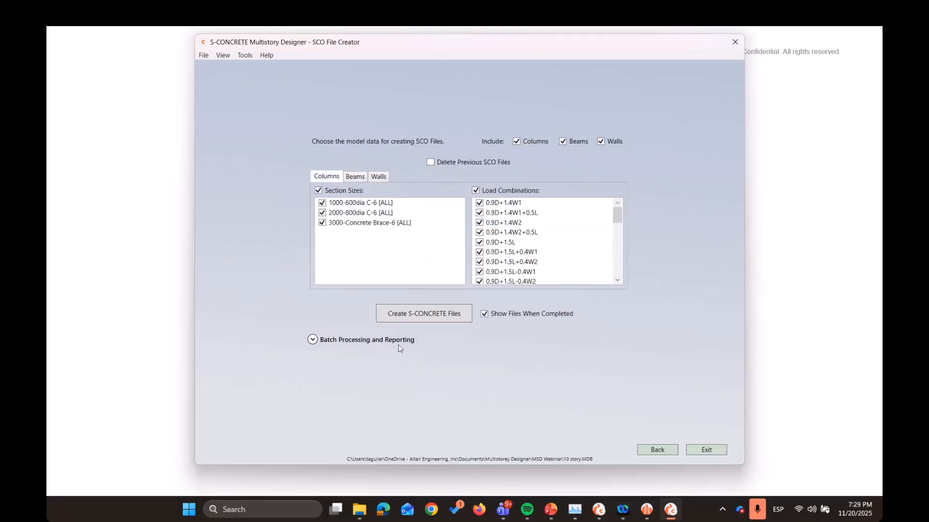
Reveal the batch processing and reporting options and create the S-CONCRETE files for all columns, beams and walls
{"action": "left_click", "coordinate": [378, 344]}
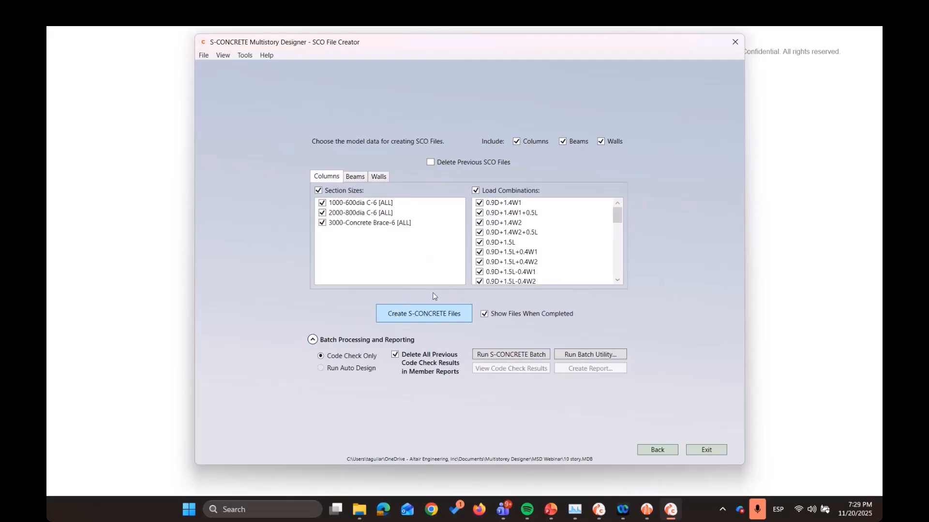
{"action": "left_click", "coordinate": [379, 176]}
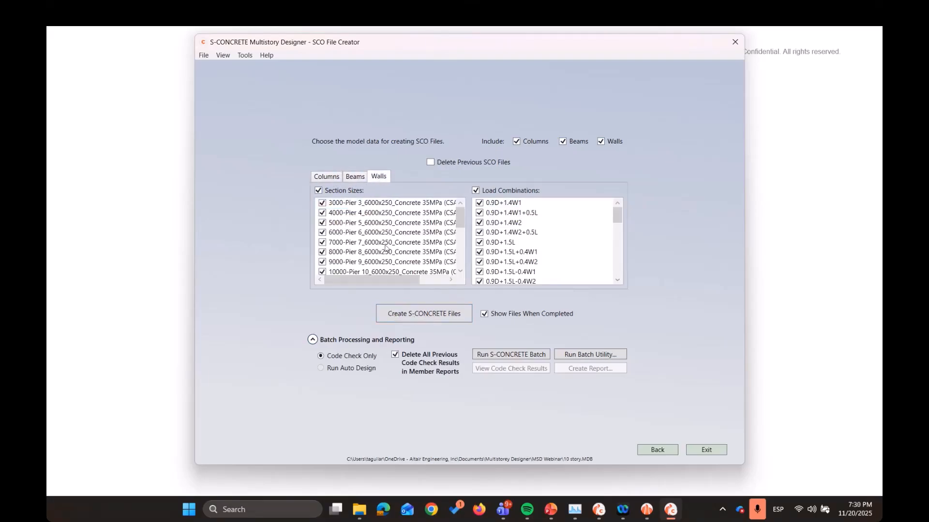
{"action": "left_click", "coordinate": [428, 318]}
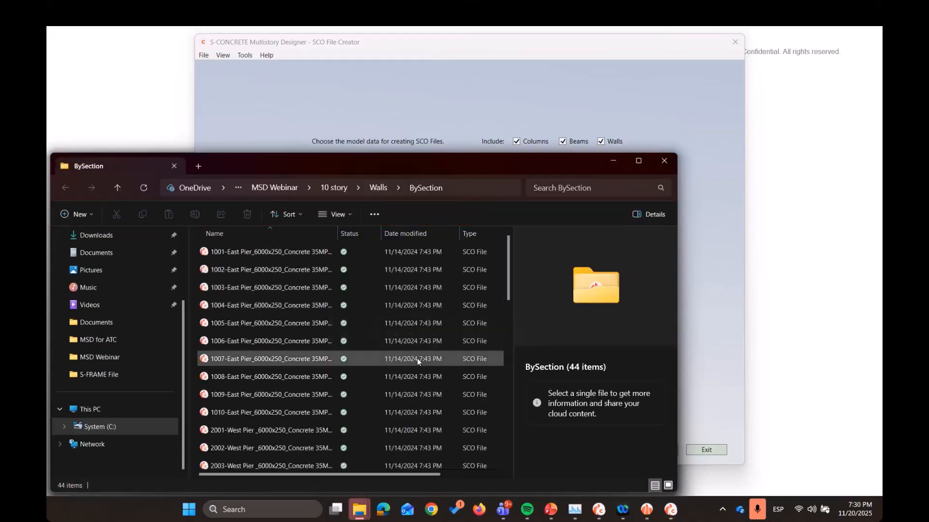
Spread out the generated file folders and view the column file 1000-600dia C-6_25[ALL].SCO in S-CONCRETE
{"action": "left_click_drag", "start_coordinate": [439, 162], "coordinate": [596, 85]}
{"action": "left_click_drag", "start_coordinate": [356, 164], "coordinate": [490, 113]}
{"action": "left_click_drag", "start_coordinate": [295, 172], "coordinate": [386, 144]}
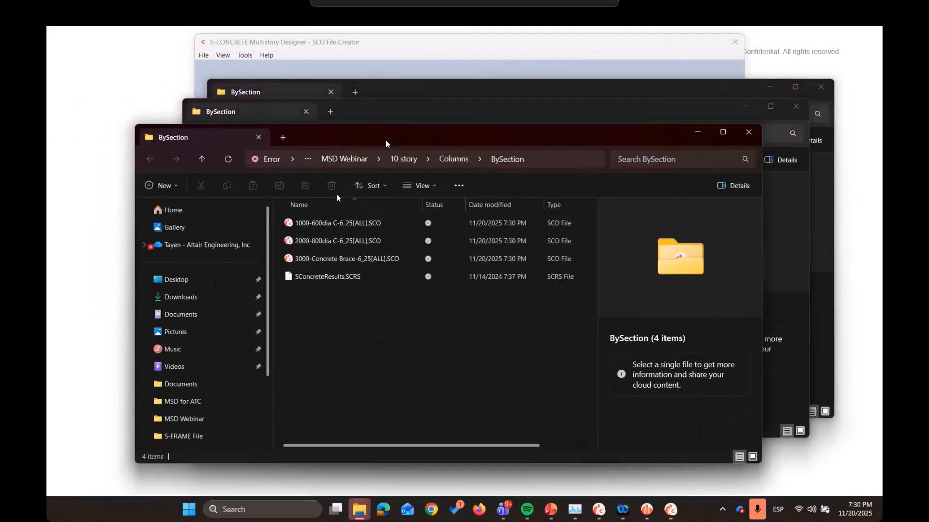
{"action": "left_click", "coordinate": [381, 223]}
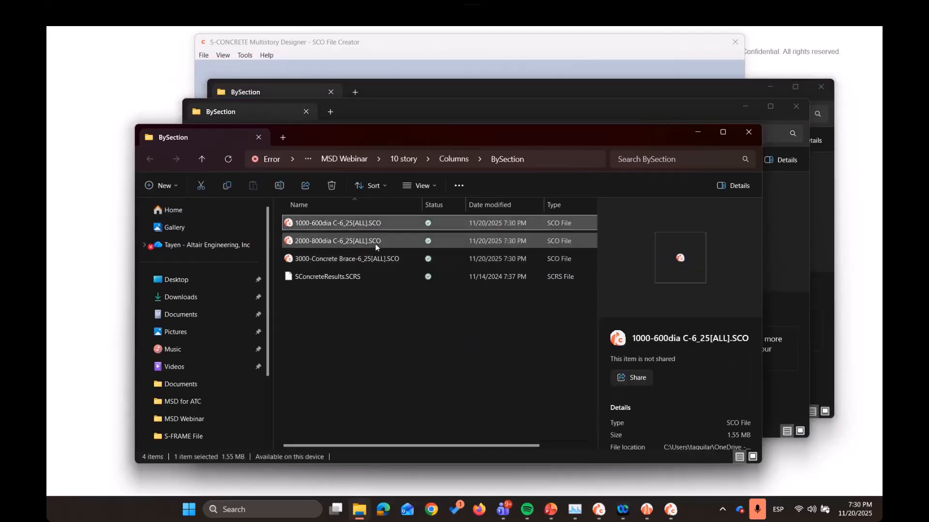
{"action": "key", "text": "Down"}
{"action": "key", "text": "Down"}
{"action": "left_click", "coordinate": [382, 226]}
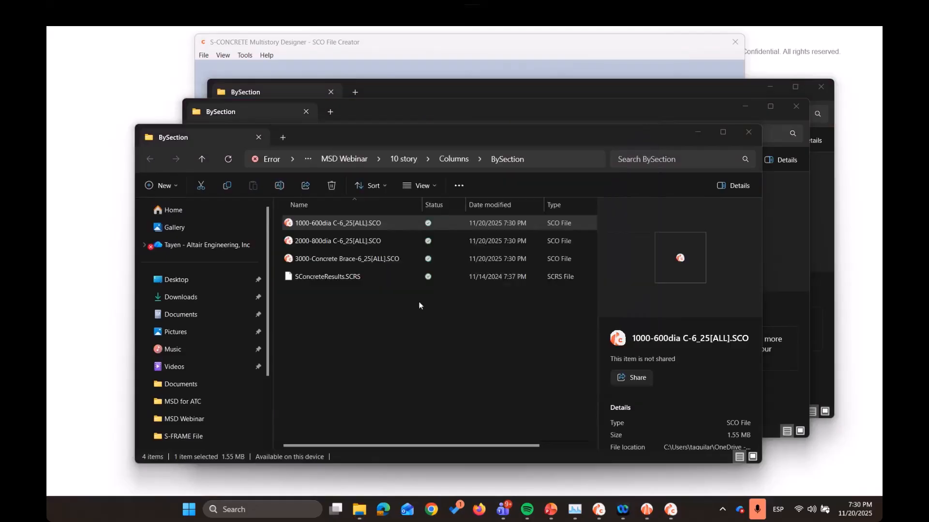
{"action": "left_click", "coordinate": [541, 288]}
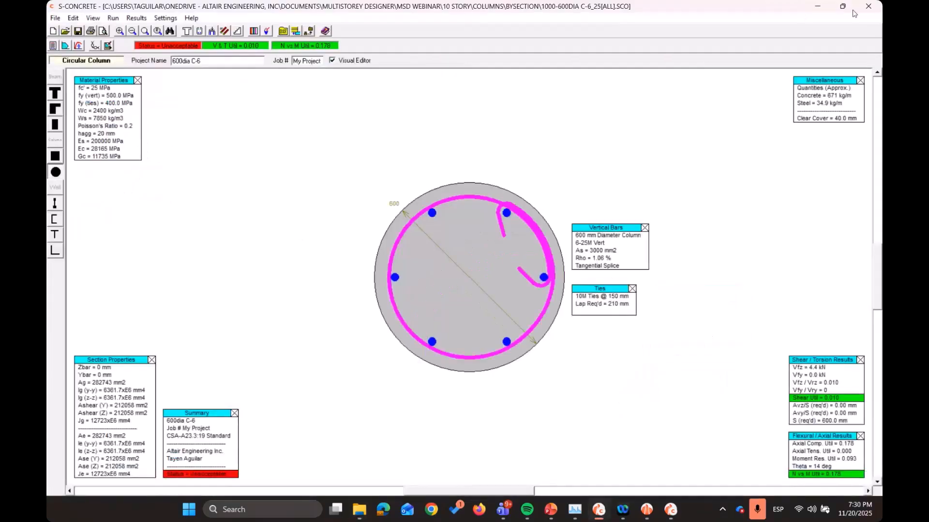
{"action": "left_click", "coordinate": [870, 7]}
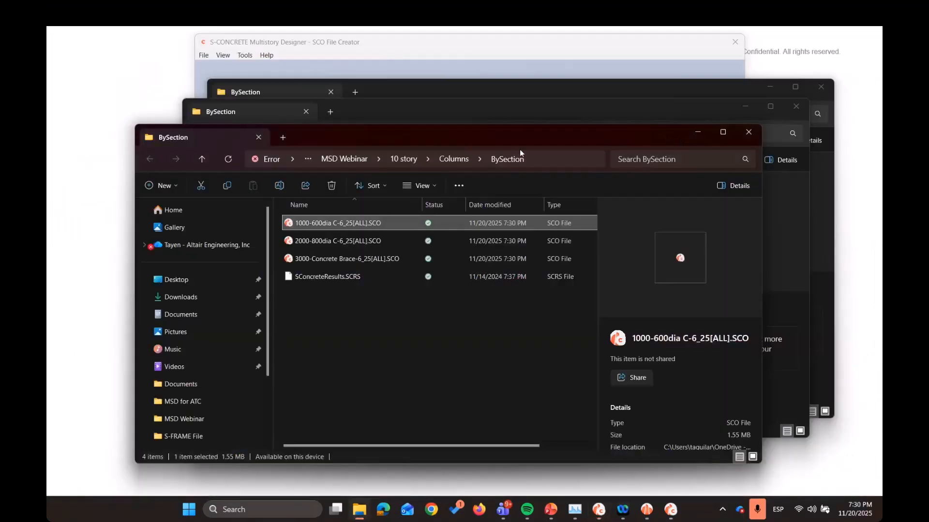
Check the generated link beam file, and view the level L004 East Pier wall file (1005) in S-CONCRETE
{"action": "left_click_drag", "start_coordinate": [668, 135], "coordinate": [520, 149]}
{"action": "left_click", "coordinate": [573, 109]}
{"action": "left_click", "coordinate": [370, 195]}
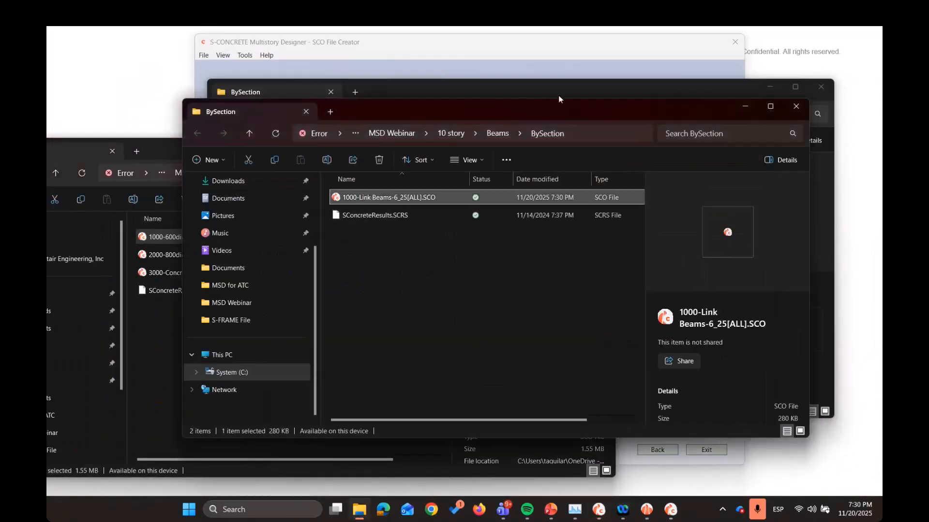
{"action": "left_click", "coordinate": [570, 85]}
{"action": "left_click", "coordinate": [414, 244]}
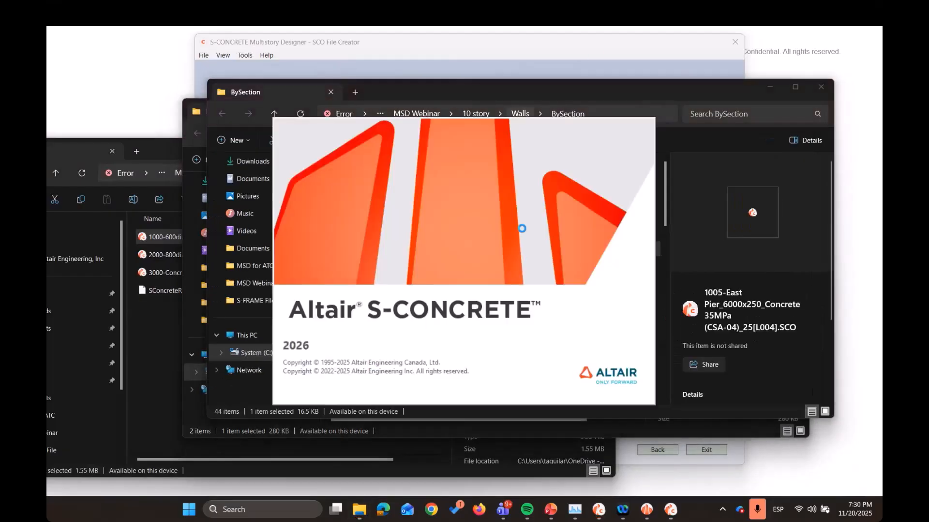
{"action": "left_click", "coordinate": [542, 289]}
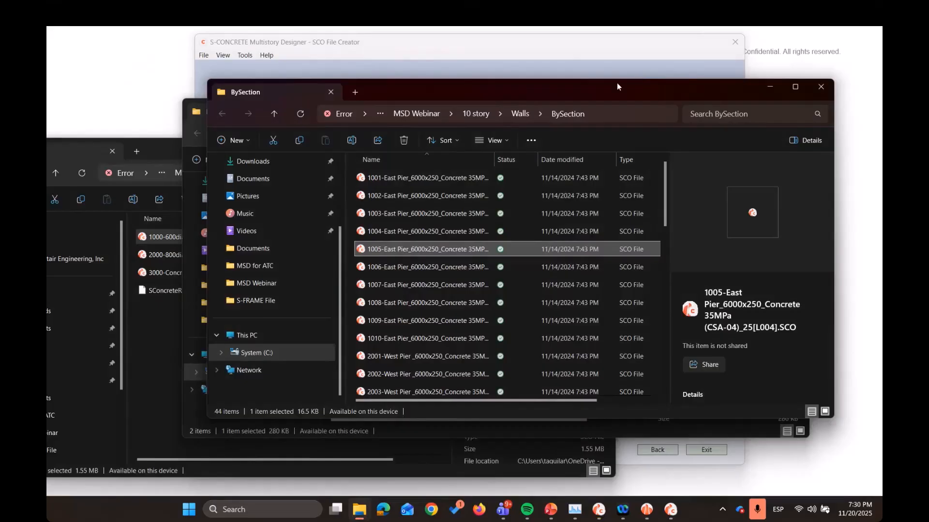
Minimise the walls, beams and columns folder windows and return to the SCO file creator
{"action": "left_click", "coordinate": [634, 72]}
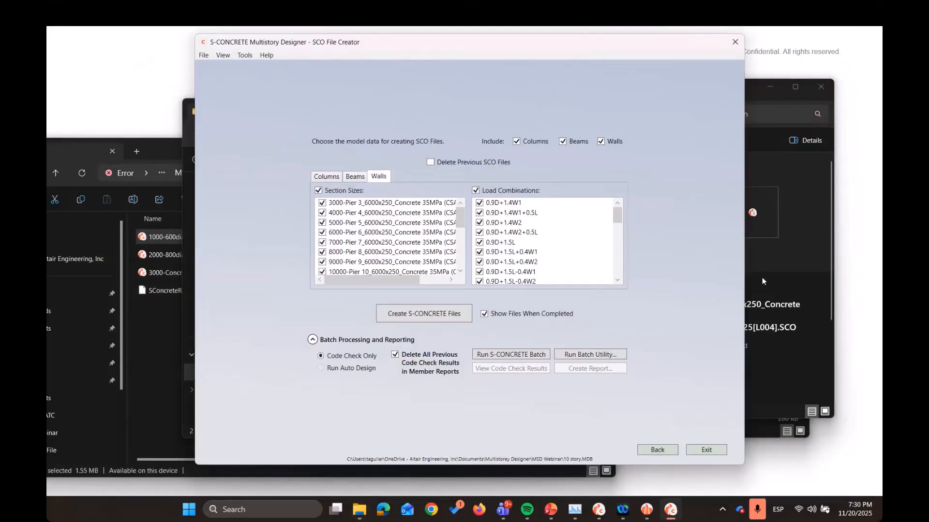
{"action": "left_click", "coordinate": [795, 293]}
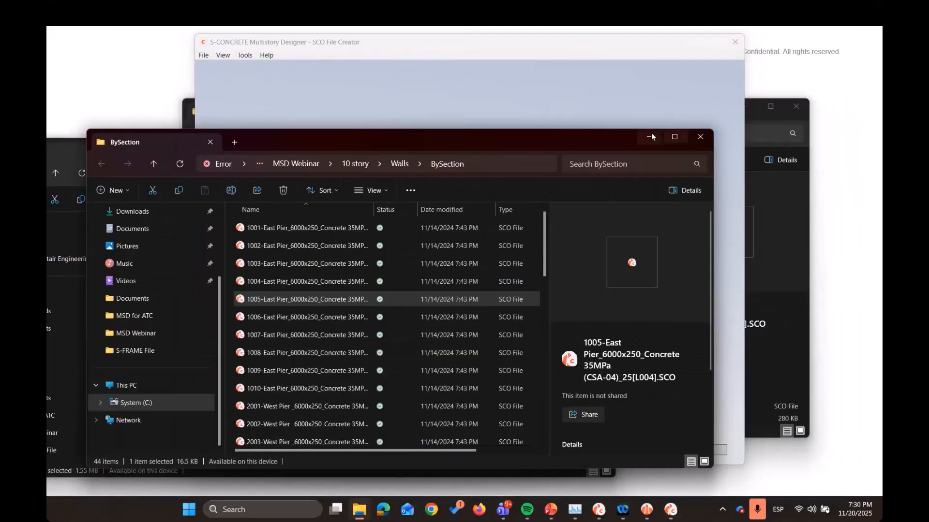
{"action": "left_click", "coordinate": [649, 137]}
{"action": "left_click_drag", "start_coordinate": [627, 117], "coordinate": [564, 133]}
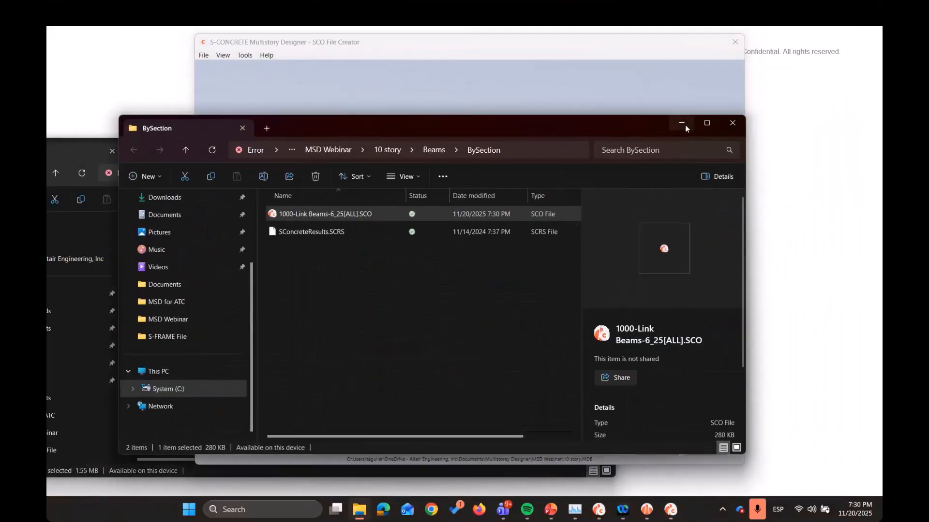
{"action": "left_click", "coordinate": [681, 123]}
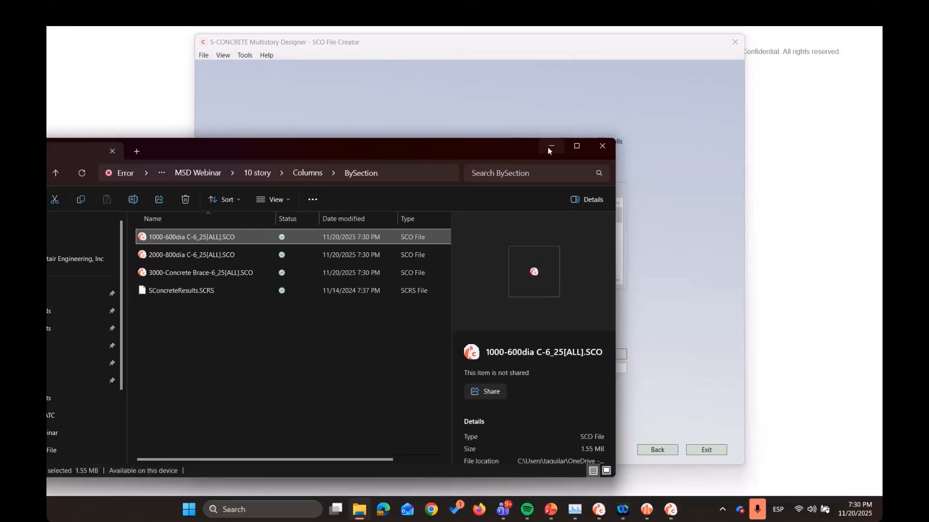
{"action": "left_click", "coordinate": [548, 147]}
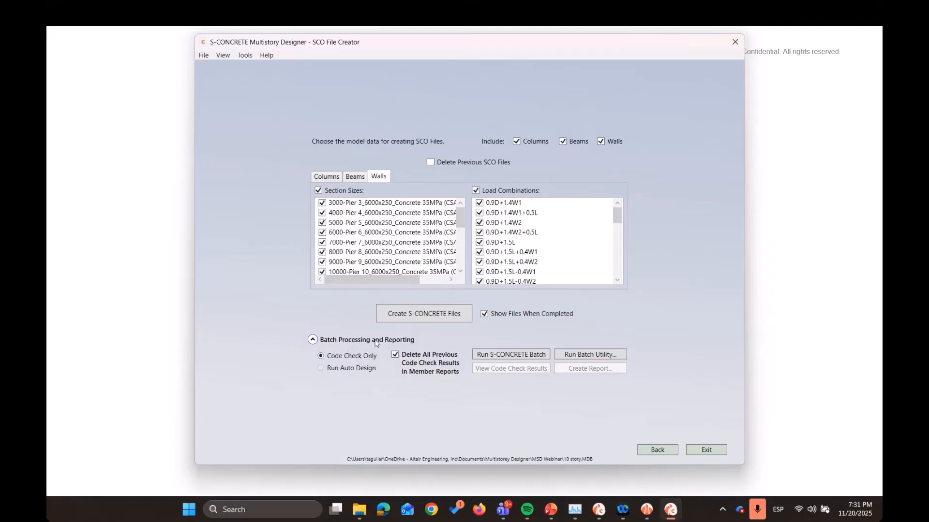
Run the S-CONCRETE batch as a code check only on the created files and open the code check results
{"action": "left_click", "coordinate": [528, 356]}
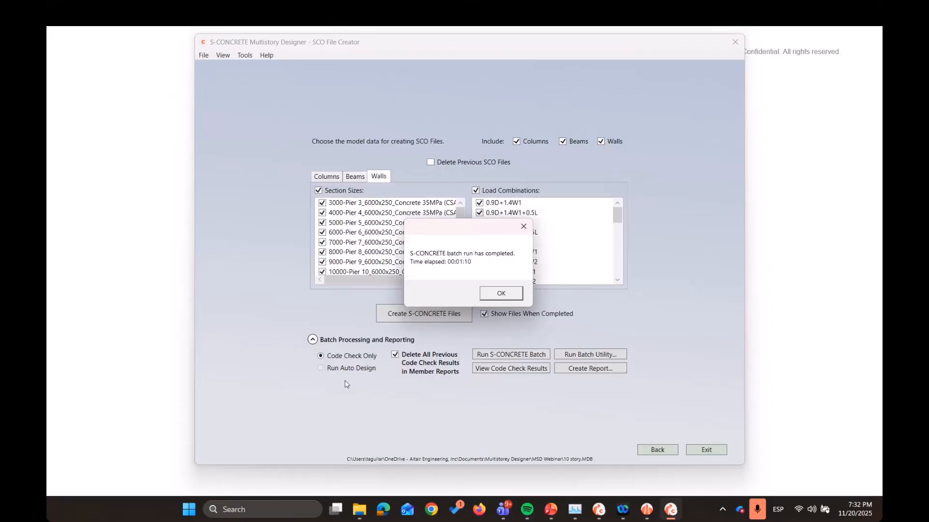
{"action": "left_click_drag", "start_coordinate": [477, 228], "coordinate": [522, 210]}
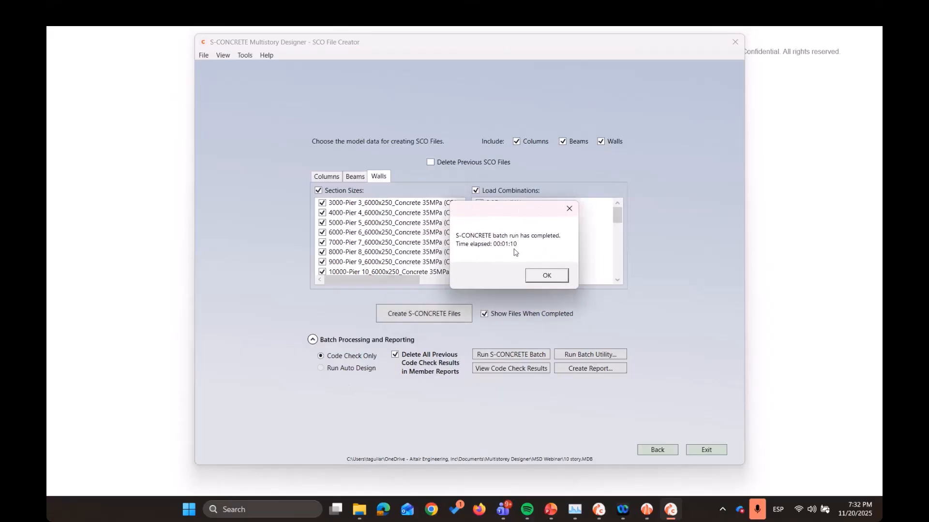
{"action": "left_click", "coordinate": [547, 275]}
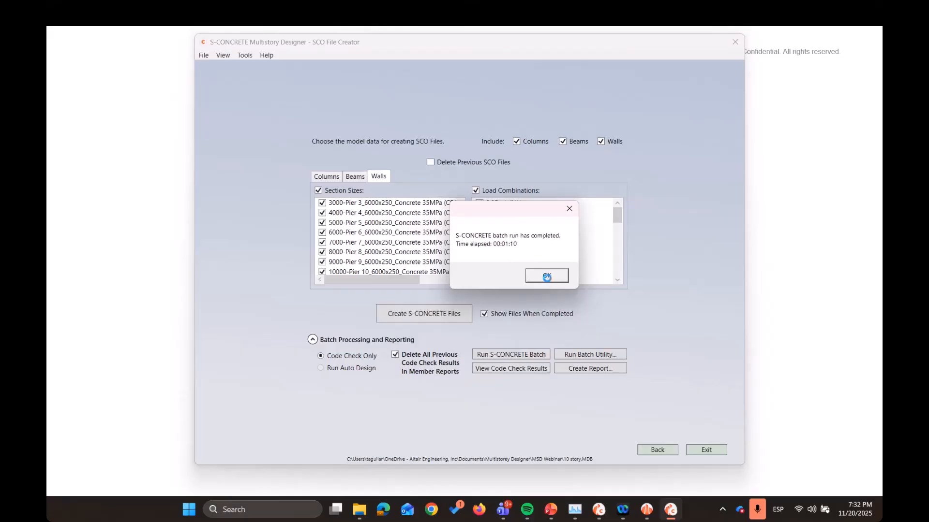
{"action": "left_click", "coordinate": [533, 372]}
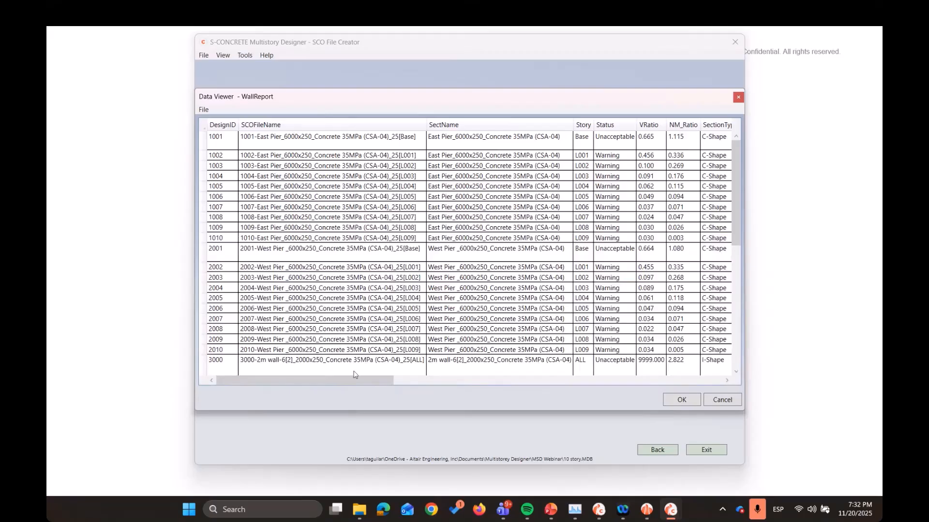
Spread out the wall and beam code check reports and bring the column report to the front
{"action": "mouse_move", "coordinate": [303, 103]}
{"action": "left_mouse_down"}
{"action": "mouse_move", "coordinate": [304, 164]}
{"action": "mouse_move", "coordinate": [317, 99]}
{"action": "mouse_move", "coordinate": [301, 195]}
{"action": "mouse_move", "coordinate": [306, 113]}
{"action": "left_mouse_up"}
{"action": "mouse_move", "coordinate": [276, 394]}
{"action": "left_mouse_down"}
{"action": "mouse_move", "coordinate": [321, 393]}
{"action": "mouse_move", "coordinate": [276, 392]}
{"action": "left_mouse_up"}
{"action": "left_click", "coordinate": [474, 156]}
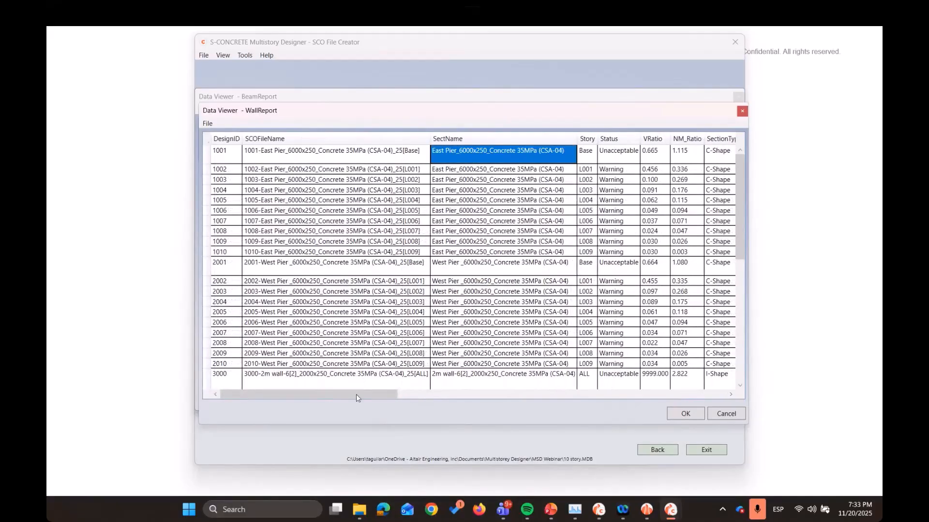
{"action": "left_click_drag", "start_coordinate": [298, 110], "coordinate": [288, 141]}
{"action": "left_click", "coordinate": [202, 195]}
{"action": "left_click", "coordinate": [251, 107]}
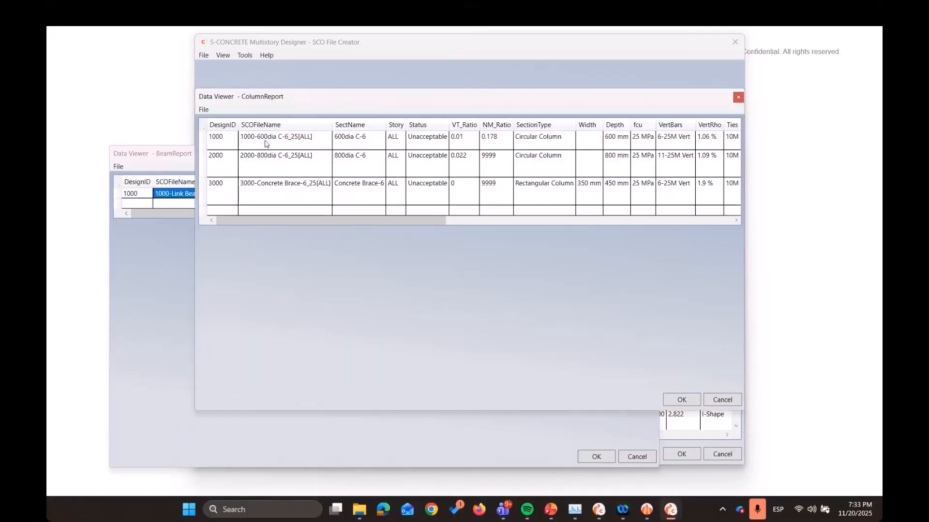
Examine the section dimensions, vertical bars, ties and steel quantities of the 600dia C-6 column in the column report
{"action": "left_click_drag", "start_coordinate": [373, 223], "coordinate": [455, 224]}
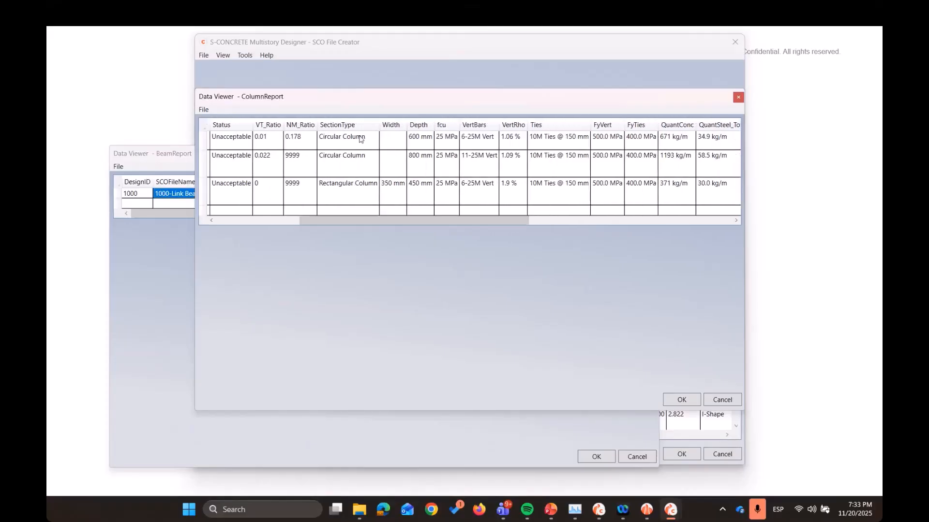
{"action": "left_click", "coordinate": [359, 141]}
{"action": "key", "text": "Right"}
{"action": "key", "text": "Right"}
{"action": "key", "text": "Right"}
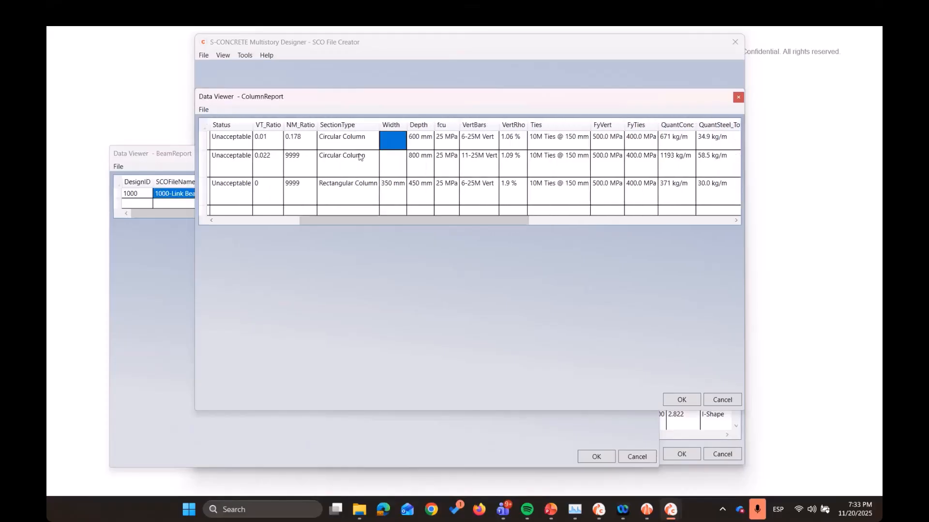
{"action": "key", "text": "Left"}
{"action": "key", "text": "Right"}
{"action": "key", "text": "Right"}
{"action": "key", "text": "Right"}
{"action": "key", "text": "Right"}
{"action": "key", "text": "Right"}
{"action": "key", "text": "Right"}
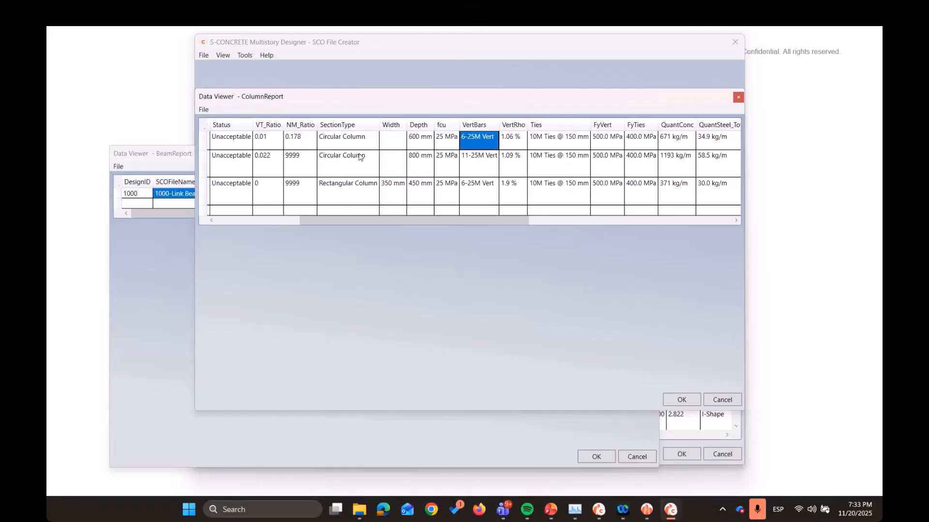
{"action": "key", "text": "Right"}
{"action": "key", "text": "Right"}
{"action": "key", "text": "Right"}
{"action": "key", "text": "Right"}
{"action": "key", "text": "Right"}
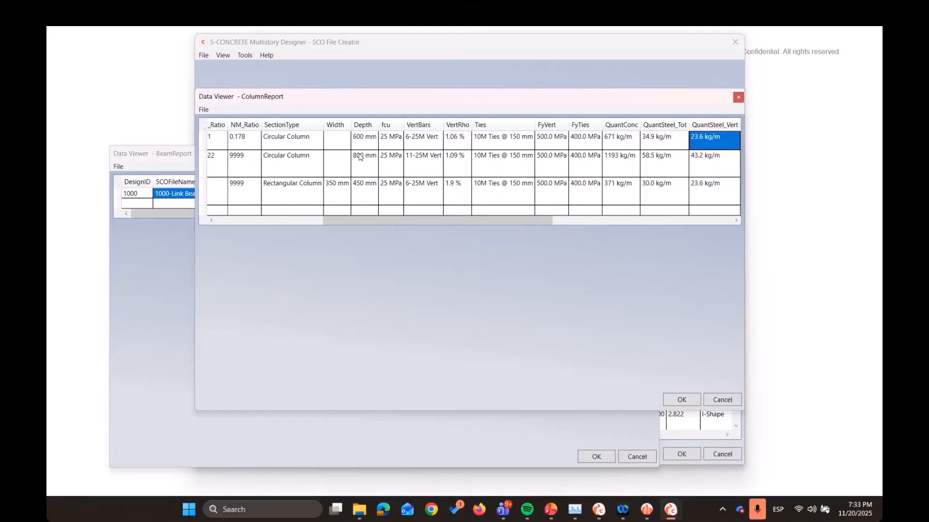
{"action": "key", "text": "Left"}
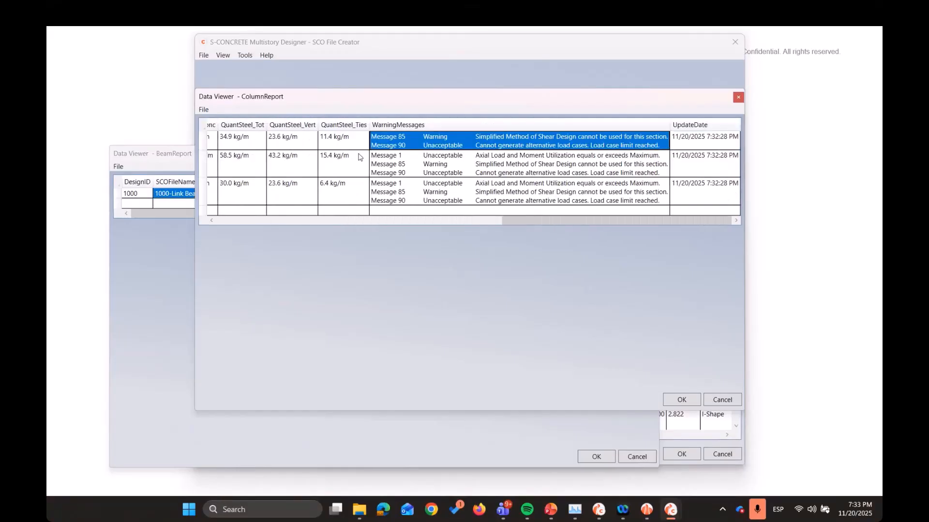
Compare the warning messages of the 600dia and 800dia columns and return to the start of the column report
{"action": "key", "text": "Down"}
{"action": "key", "text": "Down"}
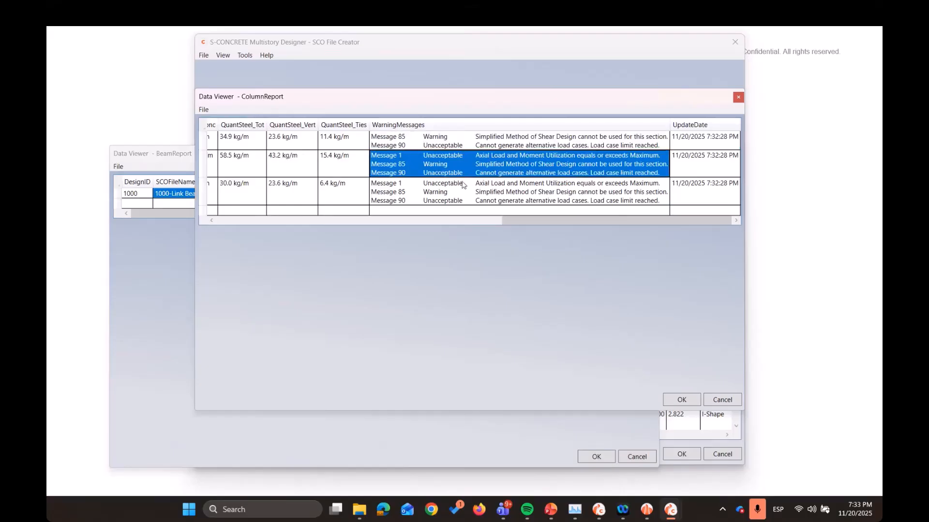
{"action": "key", "text": "Up"}
{"action": "key", "text": "Up"}
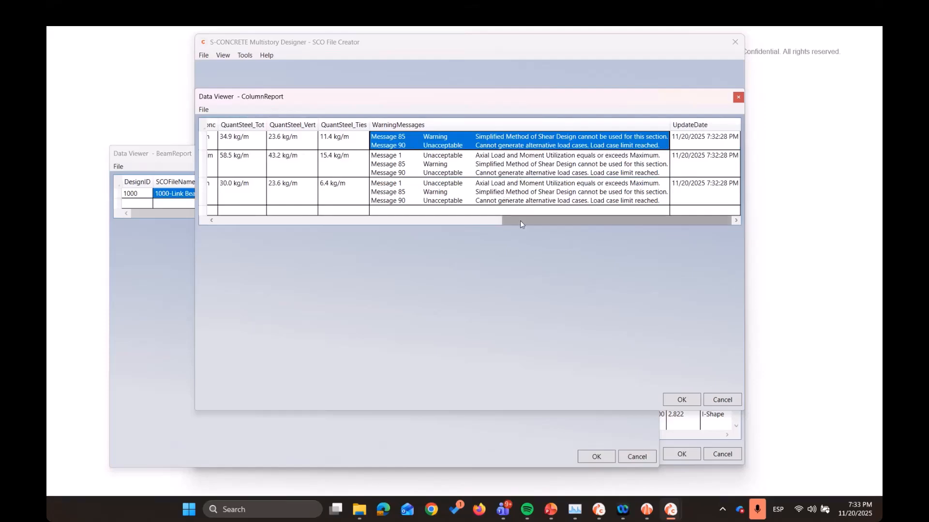
{"action": "left_click_drag", "start_coordinate": [500, 230], "coordinate": [215, 227]}
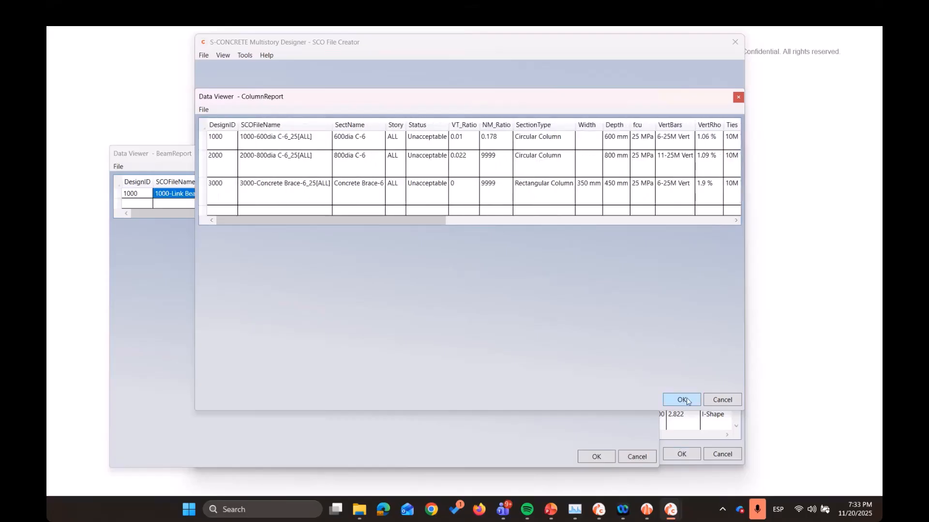
Check the column report's data export option, and close the column, beam and wall report viewers
{"action": "left_click", "coordinate": [204, 109]}
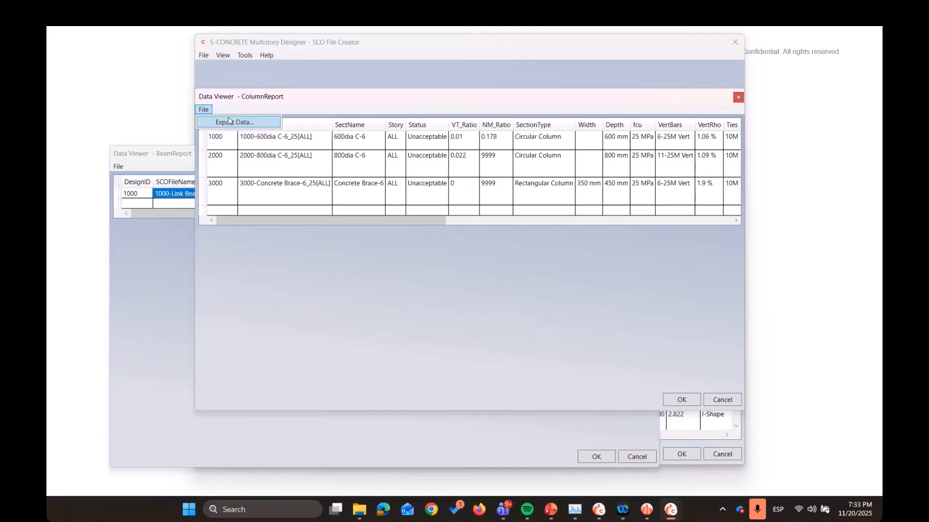
{"action": "left_click_drag", "start_coordinate": [463, 101], "coordinate": [322, 127]}
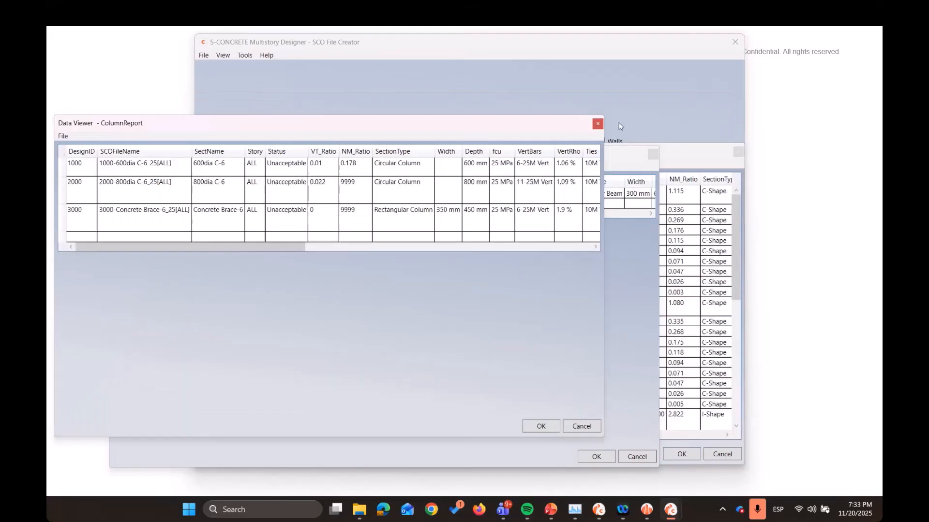
{"action": "left_click", "coordinate": [598, 124]}
{"action": "left_click_drag", "start_coordinate": [651, 157], "coordinate": [590, 167]}
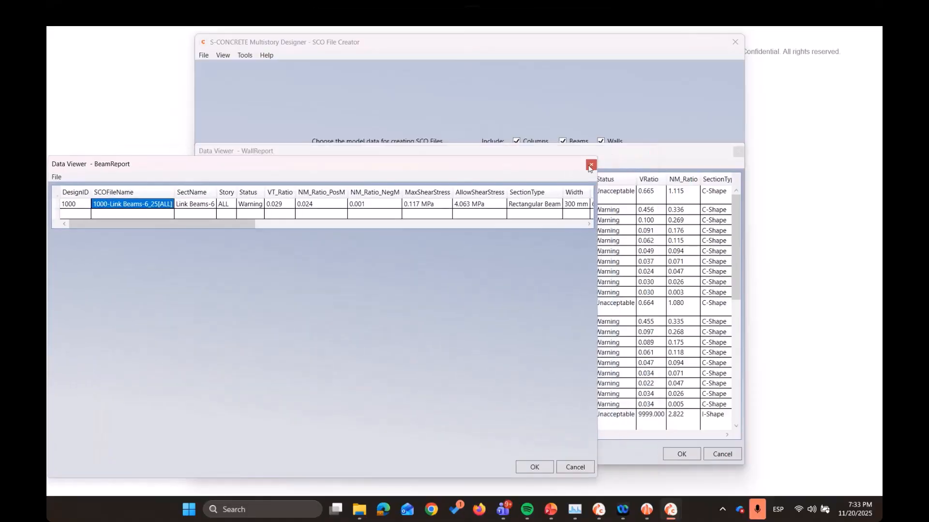
{"action": "left_click", "coordinate": [591, 164]}
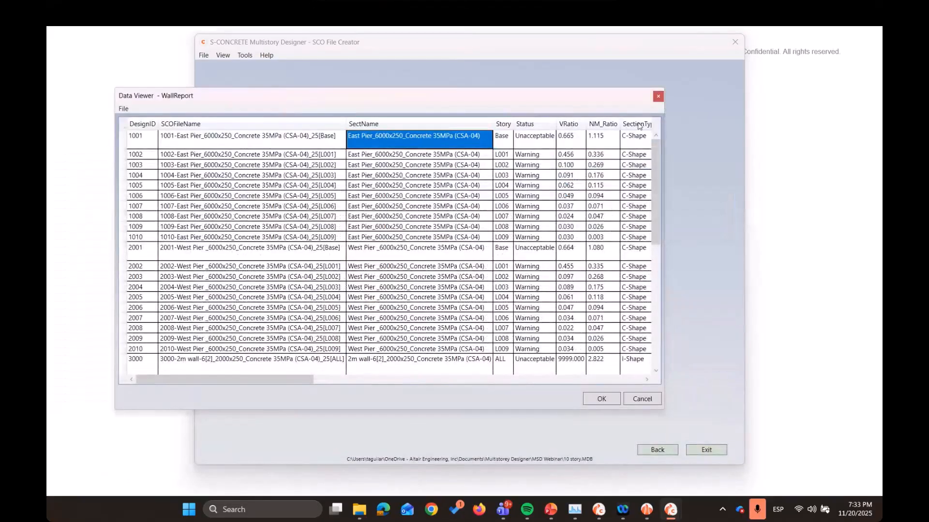
{"action": "left_click", "coordinate": [657, 98]}
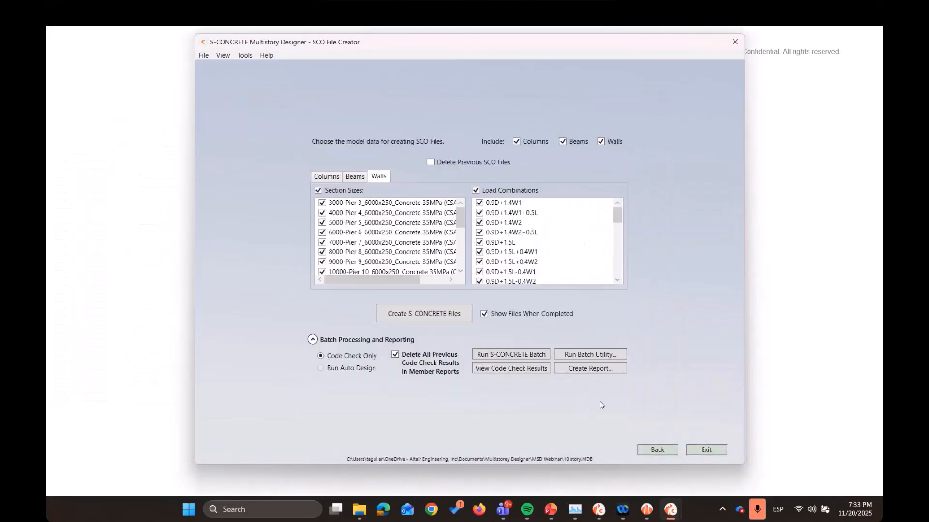
Open the report options for the code check results, check the available report types and keep PDF
{"action": "left_click", "coordinate": [576, 370]}
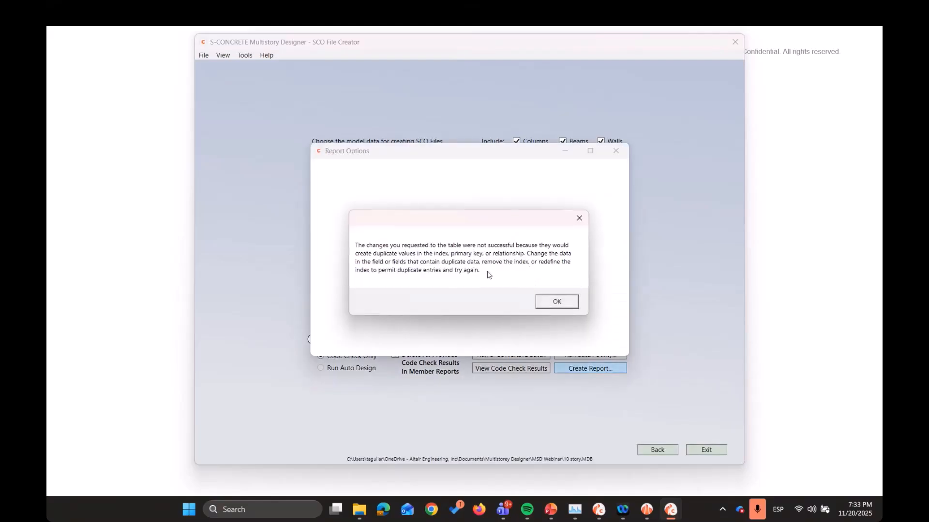
{"action": "left_click", "coordinate": [548, 300]}
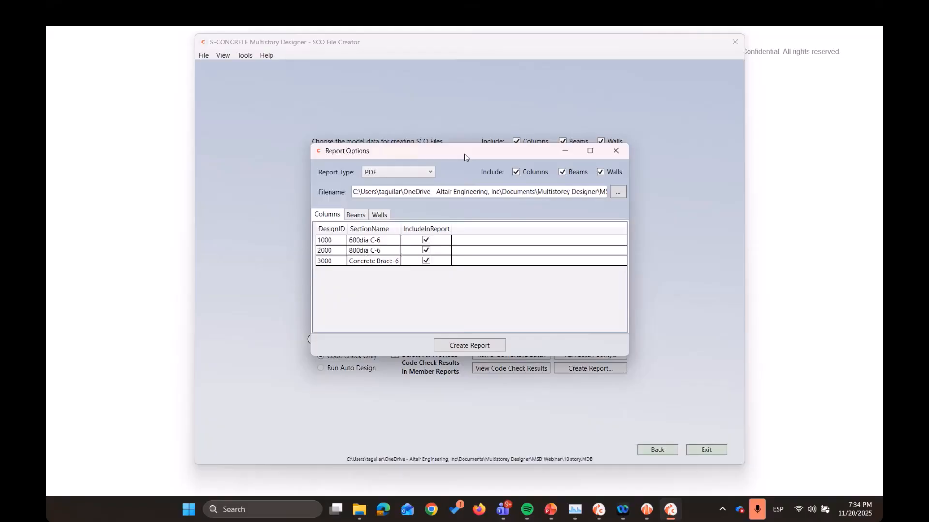
{"action": "left_click", "coordinate": [427, 172]}
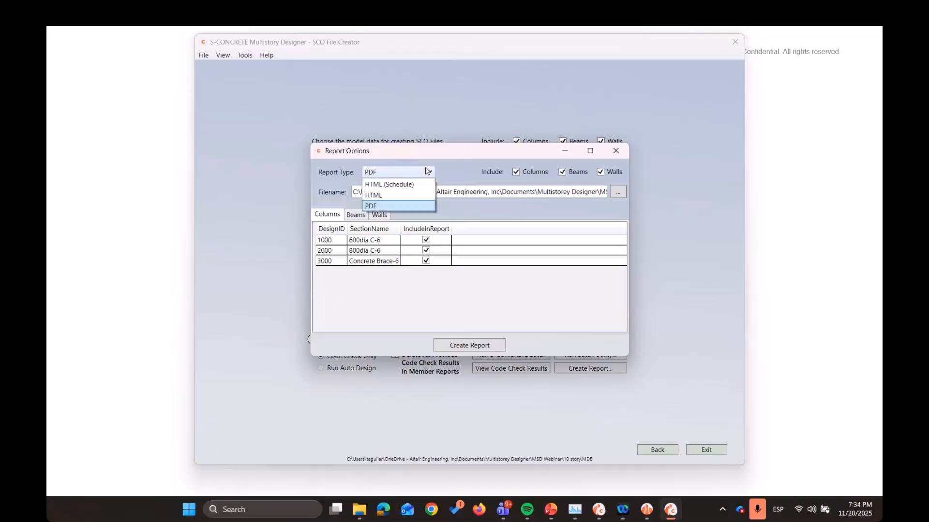
{"action": "left_click", "coordinate": [460, 164]}
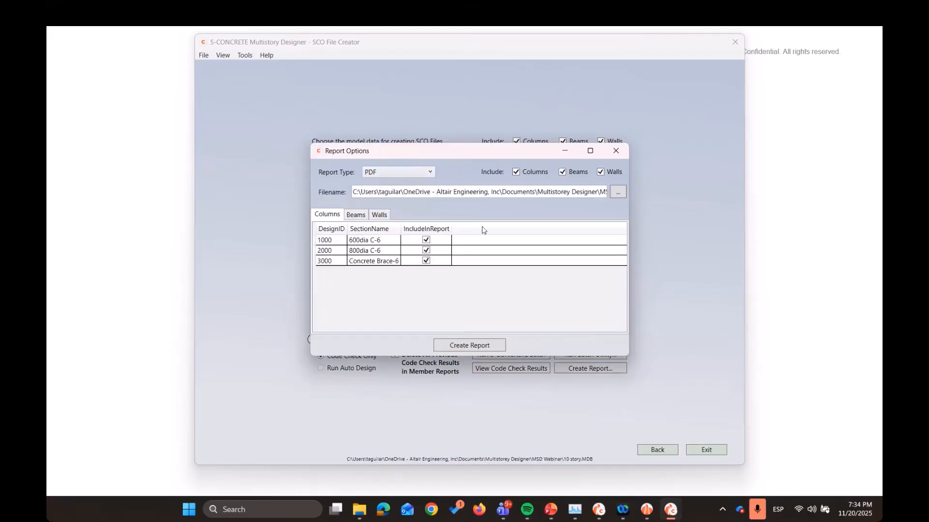
Review the members listed for the report, exclude the walls and create the PDF report for columns and beams
{"action": "left_click", "coordinate": [362, 213]}
{"action": "left_click", "coordinate": [379, 215]}
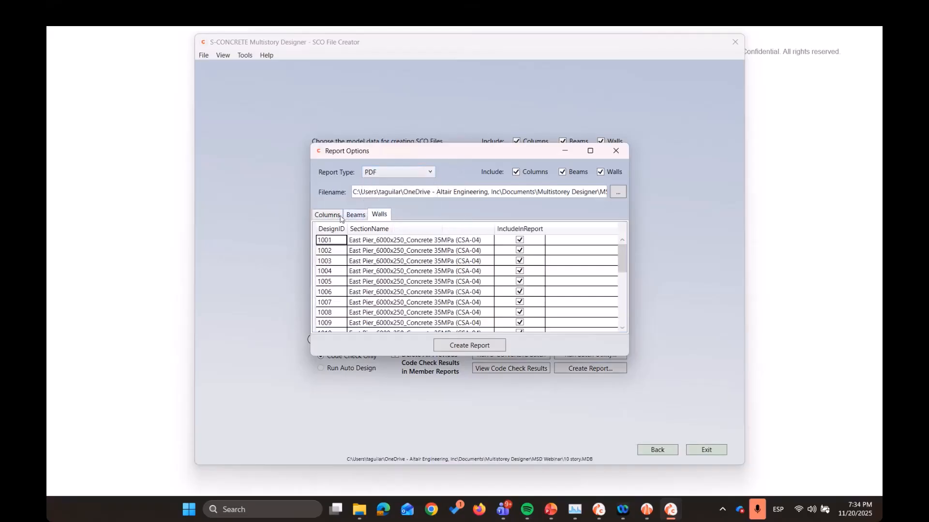
{"action": "left_click", "coordinate": [355, 214]}
{"action": "left_click", "coordinate": [327, 215]}
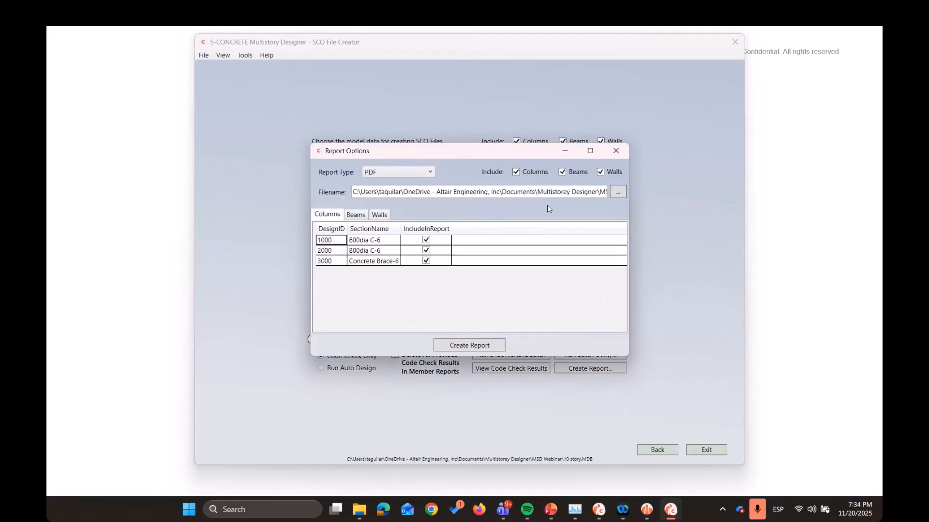
{"action": "left_click", "coordinate": [601, 172]}
{"action": "left_click", "coordinate": [356, 215]}
{"action": "left_click", "coordinate": [327, 214]}
{"action": "left_click", "coordinate": [357, 215]}
{"action": "left_click", "coordinate": [471, 346]}
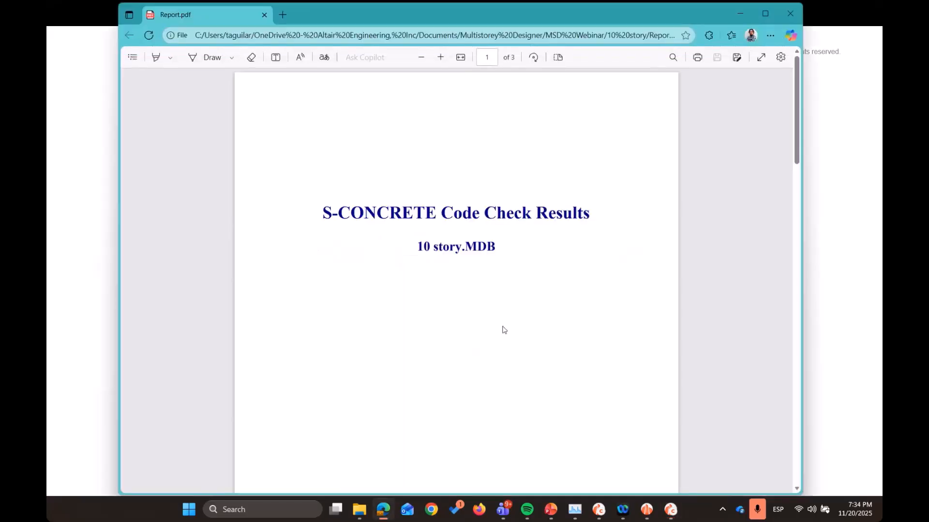
Review the title, column and beam pages of the PDF code check report, and close it
{"action": "scroll", "coordinate": [364, 218], "scroll_direction": "up", "scroll_amount": 4}
{"action": "left_click_drag", "start_coordinate": [322, 213], "coordinate": [593, 215]}
{"action": "left_click_drag", "start_coordinate": [417, 246], "coordinate": [543, 253]}
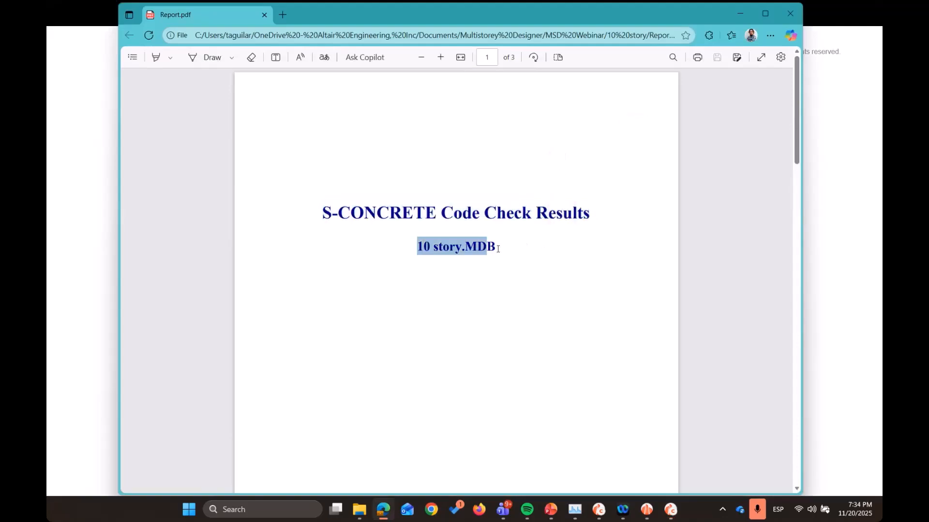
{"action": "left_click", "coordinate": [511, 259]}
{"action": "scroll", "coordinate": [518, 266], "scroll_direction": "down", "scroll_amount": 10}
{"action": "scroll", "coordinate": [520, 266], "scroll_direction": "up", "scroll_amount": 2}
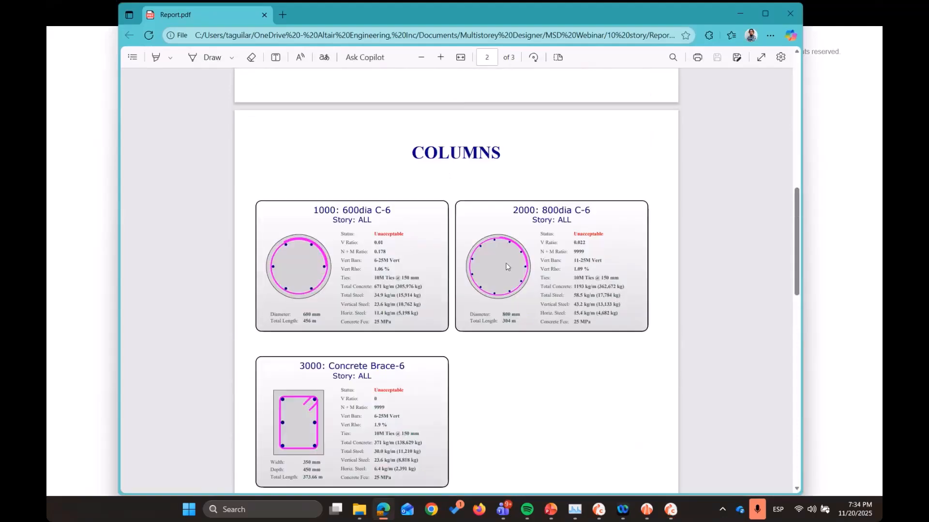
{"action": "scroll", "coordinate": [490, 271], "scroll_direction": "down", "scroll_amount": 2}
{"action": "scroll", "coordinate": [498, 279], "scroll_direction": "up", "scroll_amount": 1}
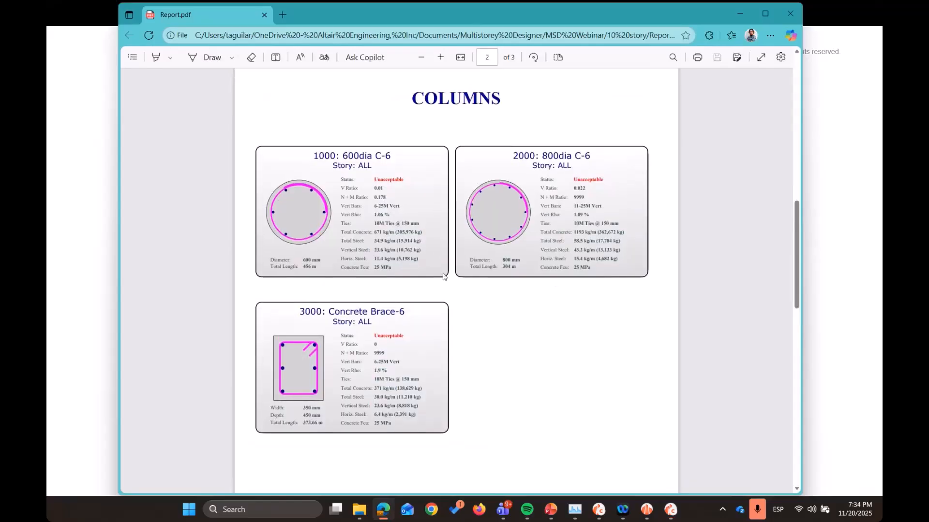
{"action": "scroll", "coordinate": [443, 276], "scroll_direction": "down", "scroll_amount": 10}
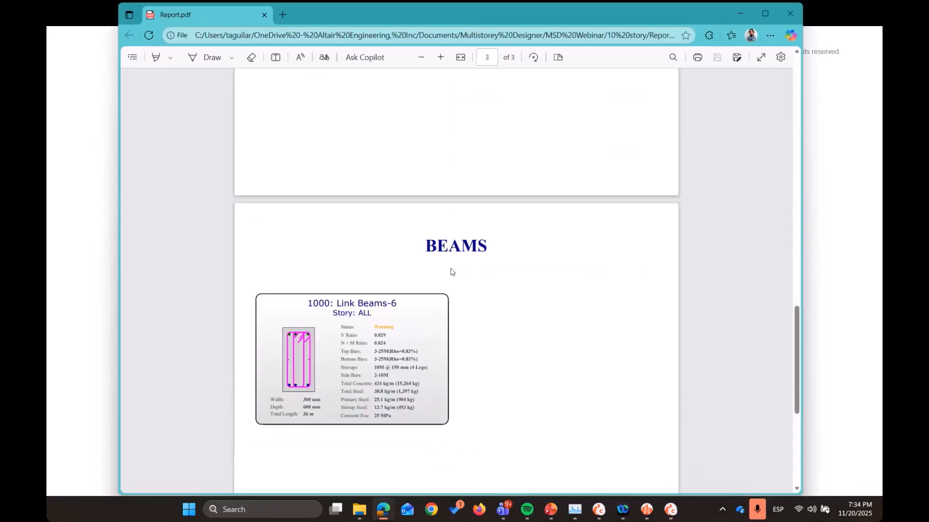
{"action": "scroll", "coordinate": [507, 321], "scroll_direction": "down", "scroll_amount": 2}
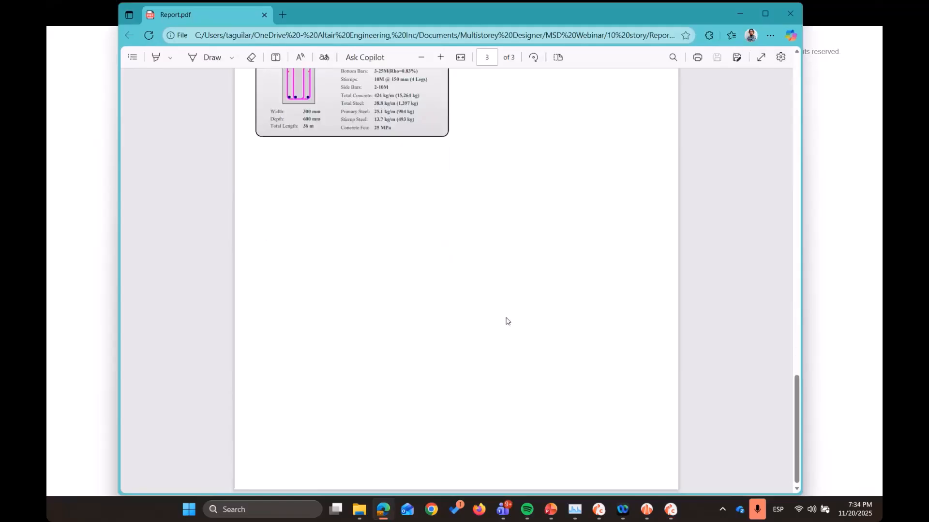
{"action": "scroll", "coordinate": [507, 321], "scroll_direction": "up", "scroll_amount": 10}
{"action": "scroll", "coordinate": [506, 322], "scroll_direction": "up", "scroll_amount": 3}
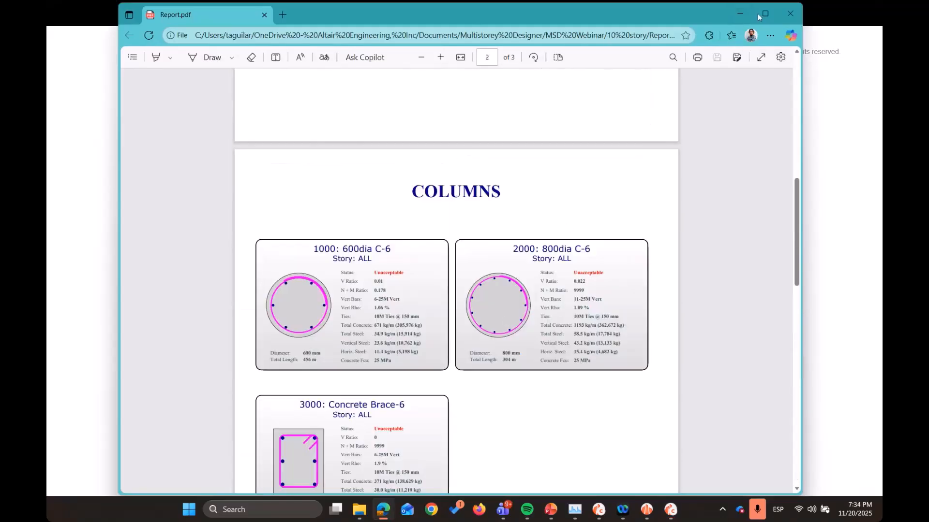
{"action": "left_click", "coordinate": [789, 14]}
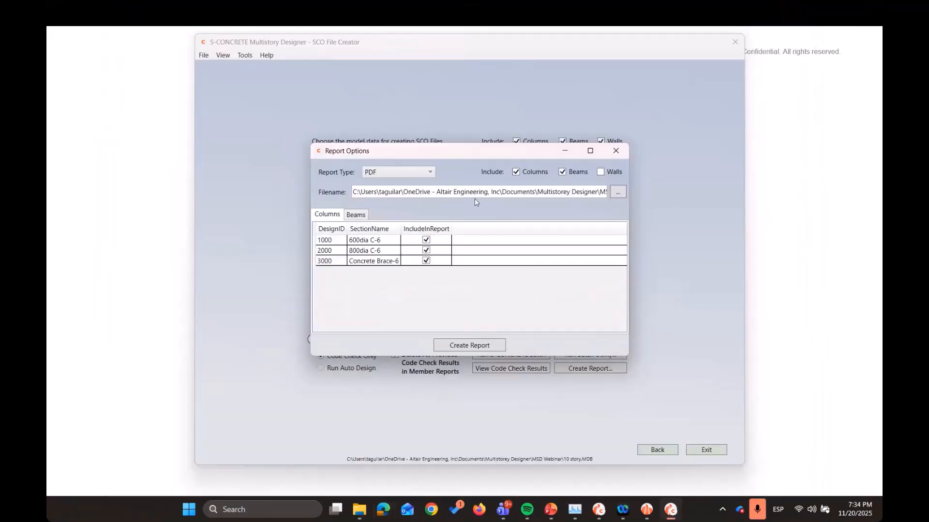
Create an HTML (Schedule) report for the columns and beams, view it and return to the report options
{"action": "left_click", "coordinate": [429, 174]}
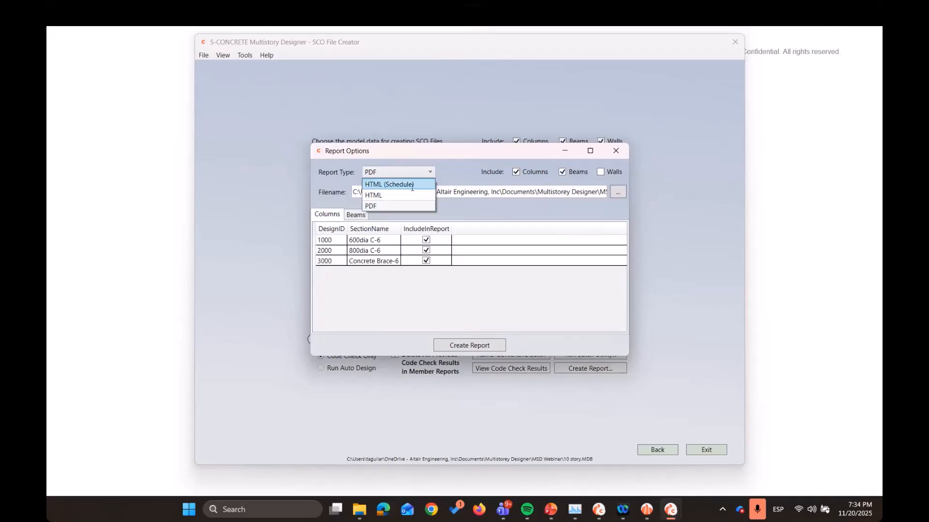
{"action": "left_click", "coordinate": [413, 182]}
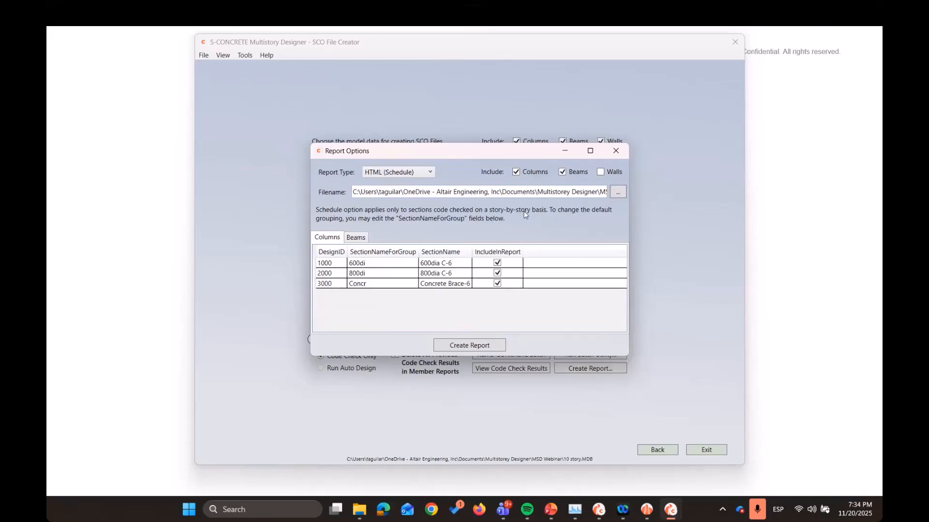
{"action": "left_click", "coordinate": [496, 346]}
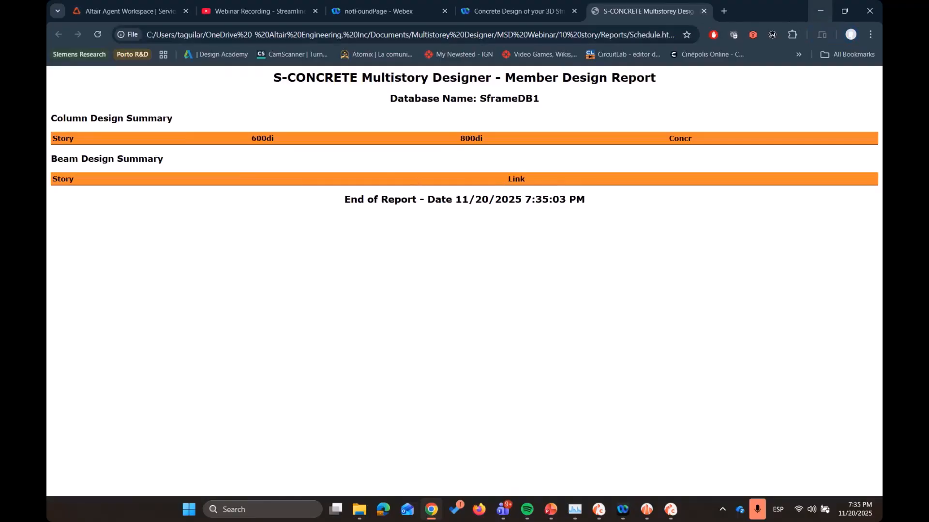
{"action": "left_click", "coordinate": [820, 11]}
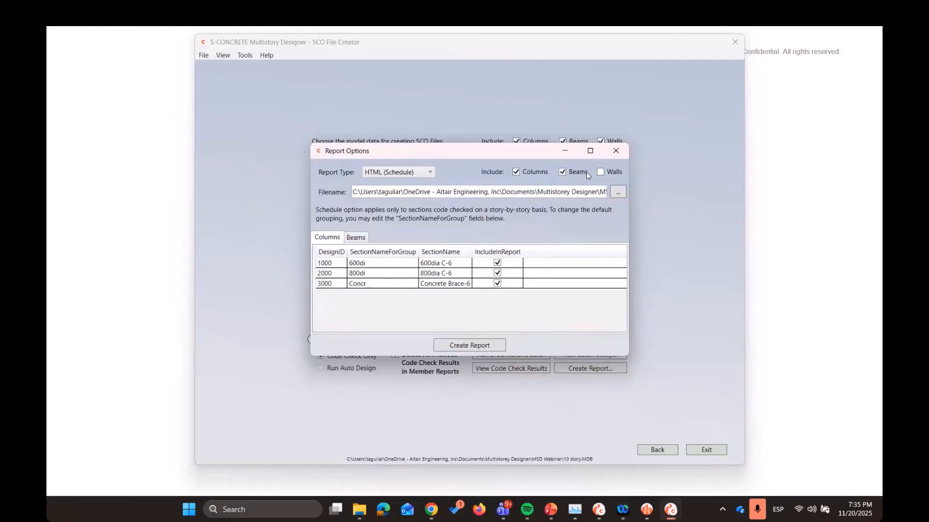
Restrict the HTML (Schedule) report to walls, excluding columns and beams, check the listed wall sections, create and view the report, and return to the report options
{"action": "left_click", "coordinate": [600, 172]}
{"action": "left_click", "coordinate": [562, 172]}
{"action": "left_click", "coordinate": [517, 172]}
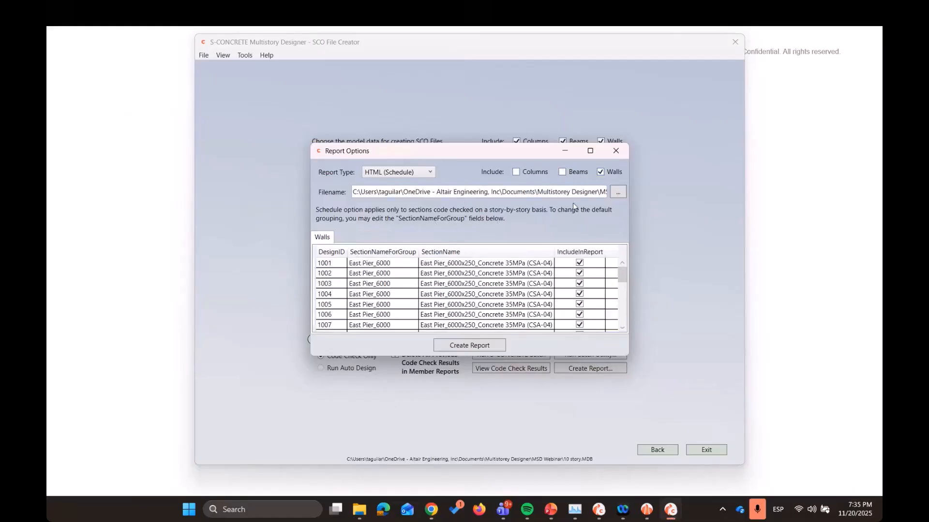
{"action": "scroll", "coordinate": [465, 295], "scroll_direction": "down", "scroll_amount": 10}
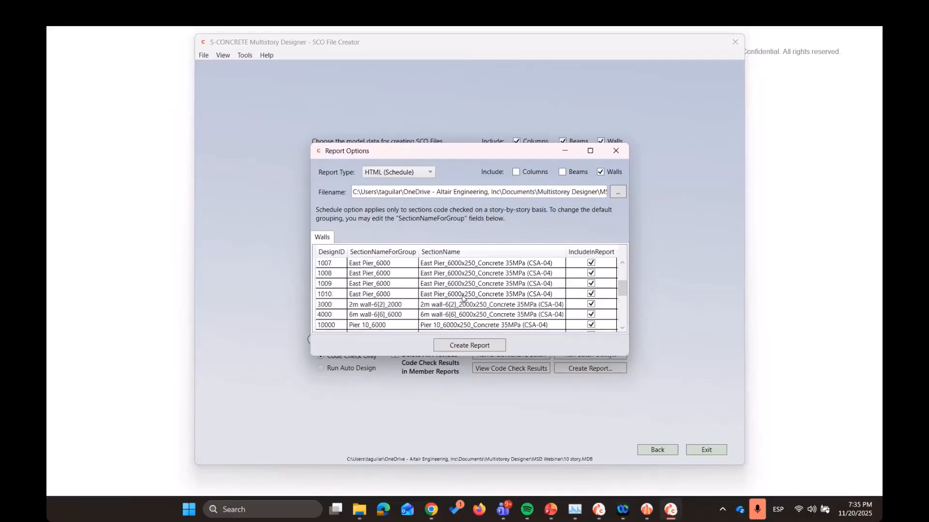
{"action": "scroll", "coordinate": [463, 298], "scroll_direction": "up", "scroll_amount": 10}
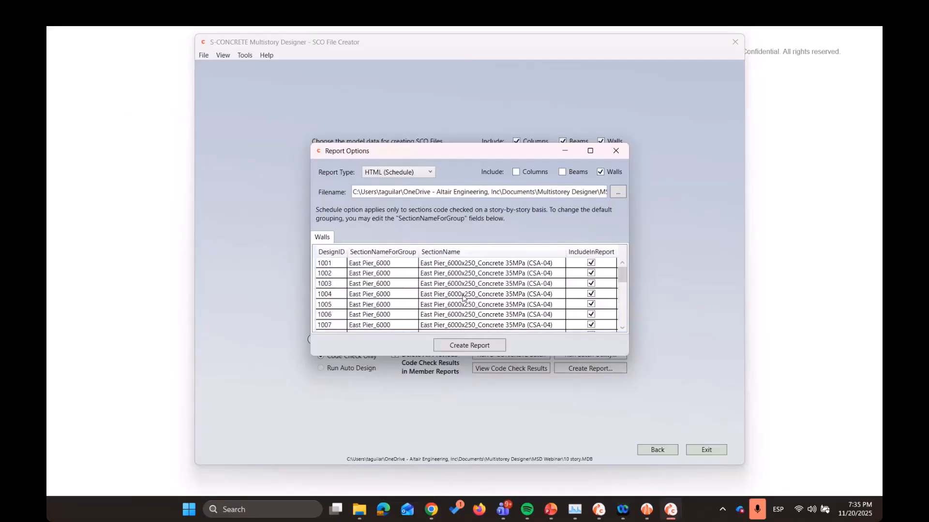
{"action": "left_click", "coordinate": [464, 345]}
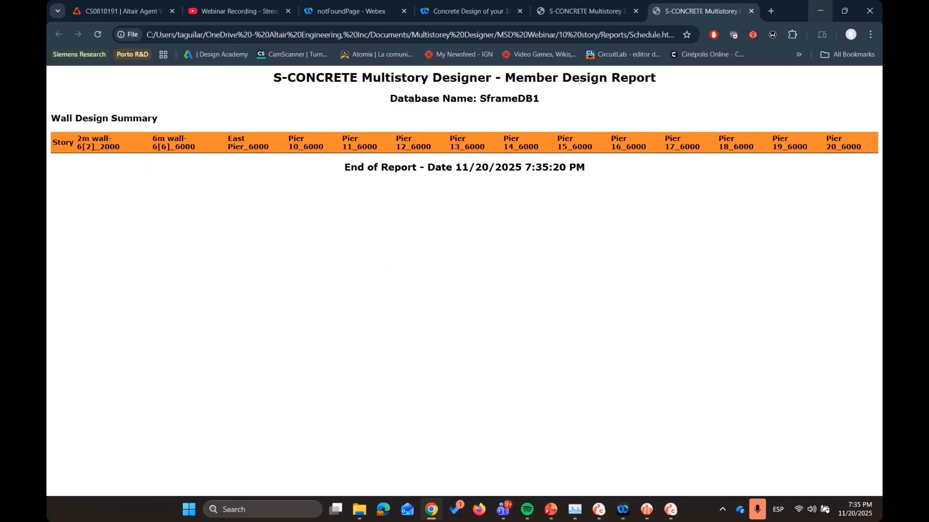
{"action": "left_click", "coordinate": [820, 11]}
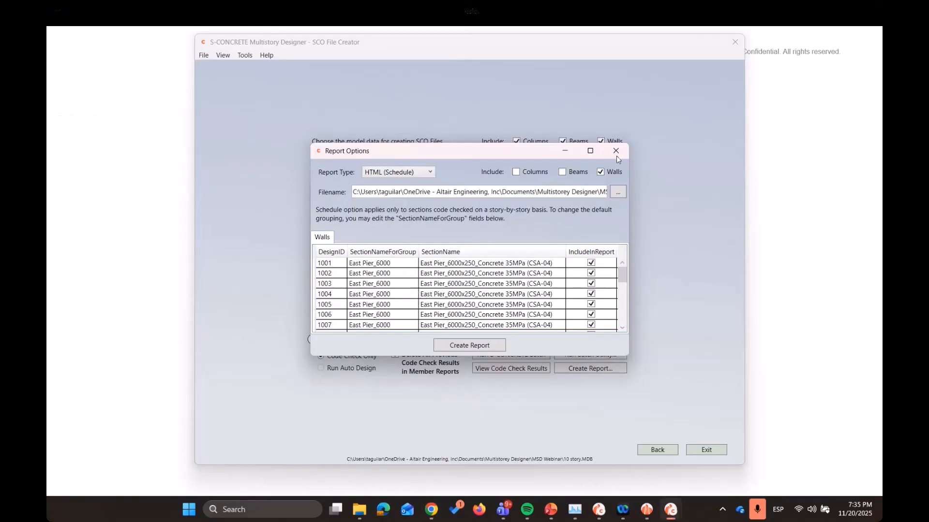
{"action": "left_click", "coordinate": [422, 173]}
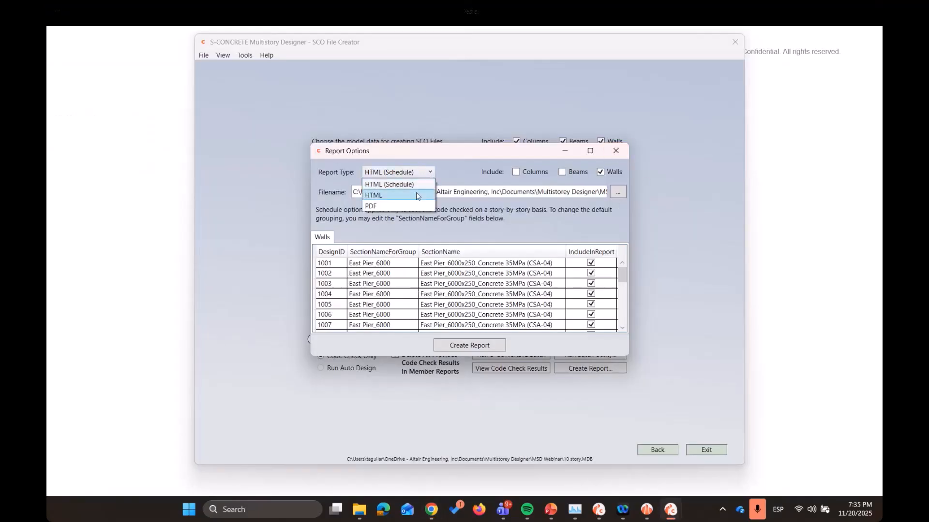
{"action": "left_click", "coordinate": [447, 208]}
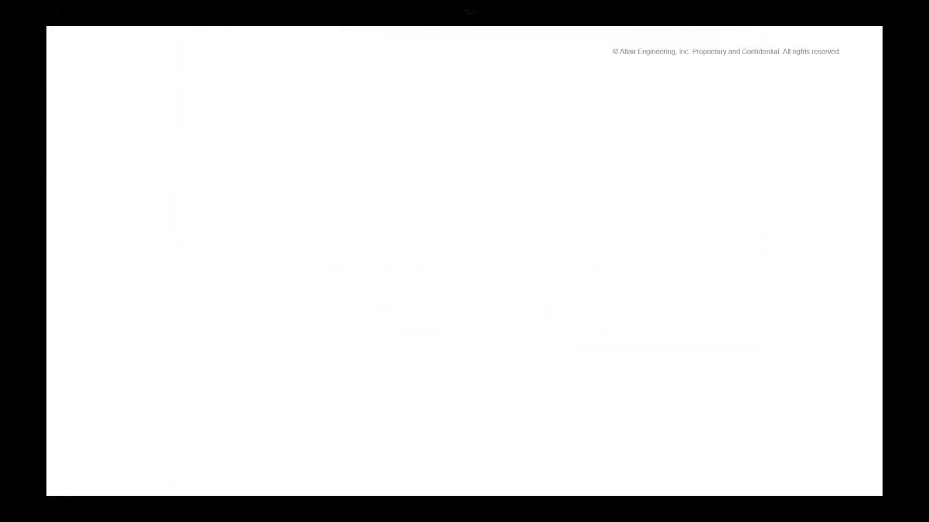
{"action": "left_click", "coordinate": [522, 267]}
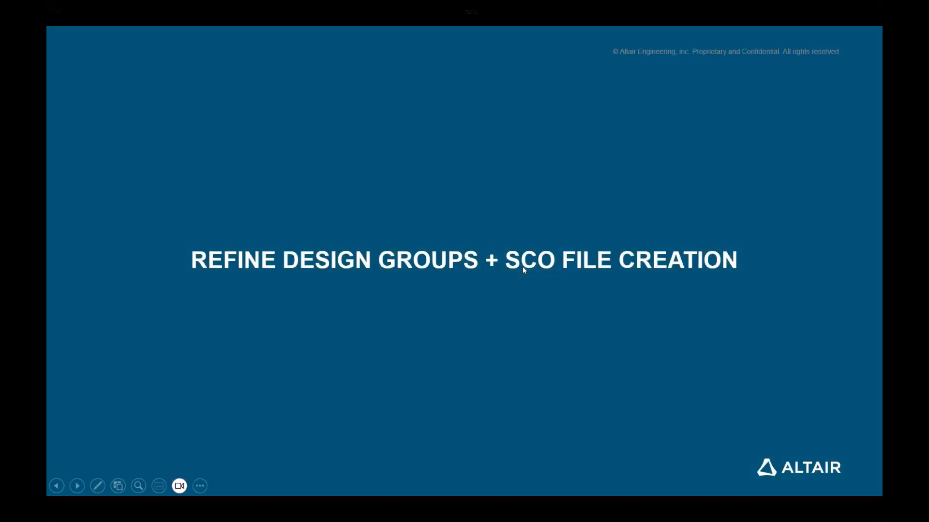
{"action": "left_click", "coordinate": [522, 267]}
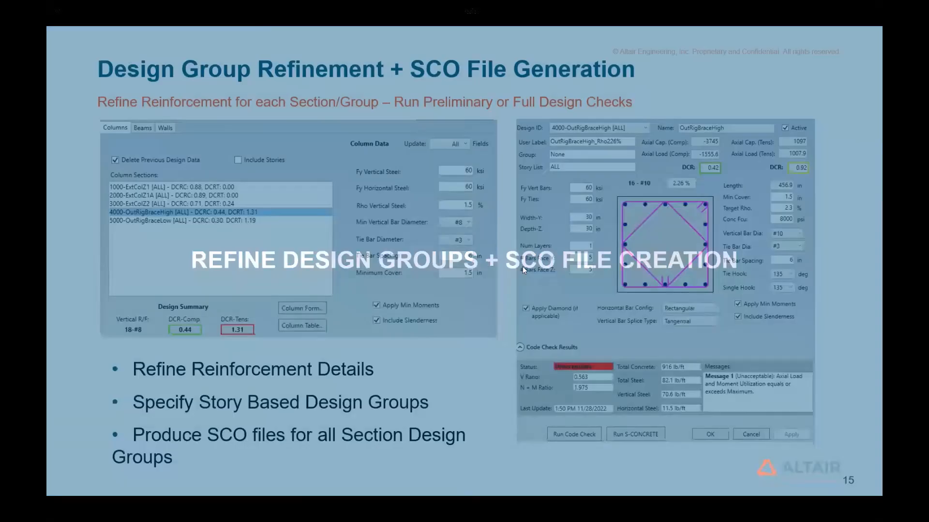
{"action": "key", "text": "Right"}
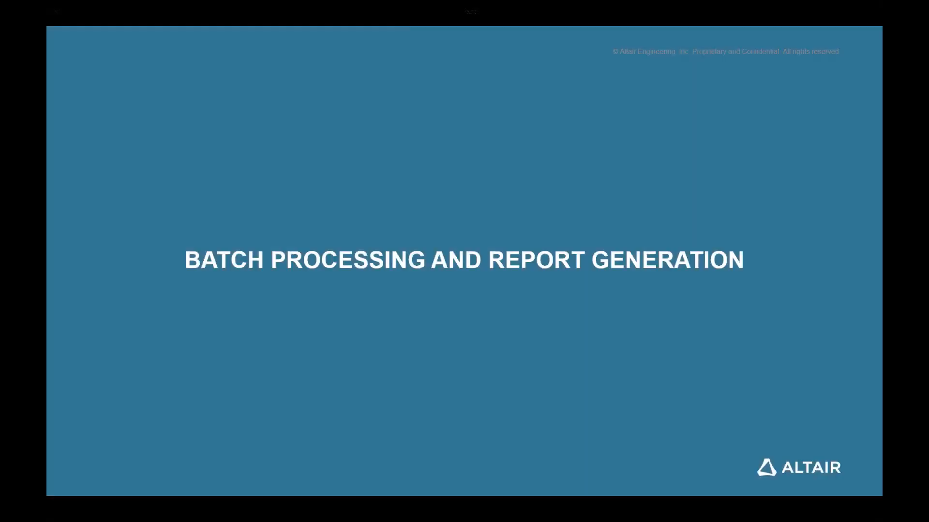
{"action": "key", "text": "Right"}
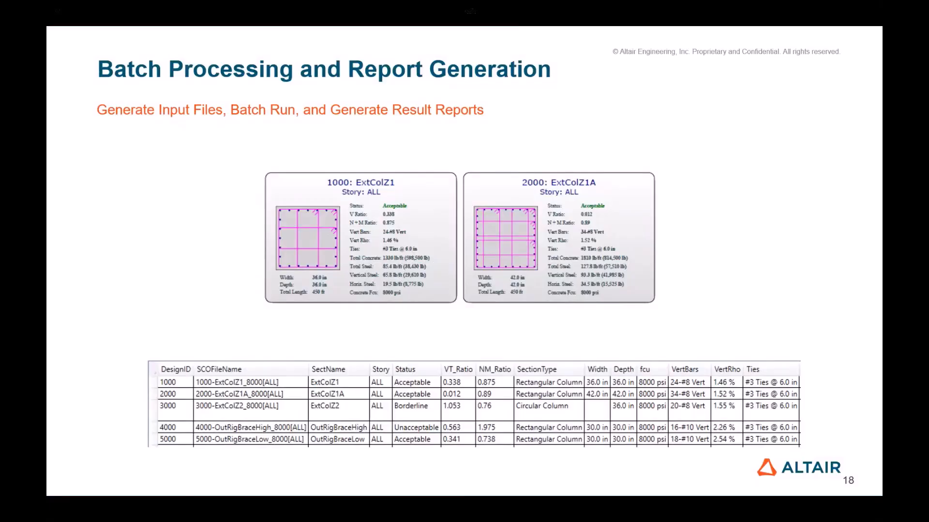
{"action": "key", "text": "Right"}
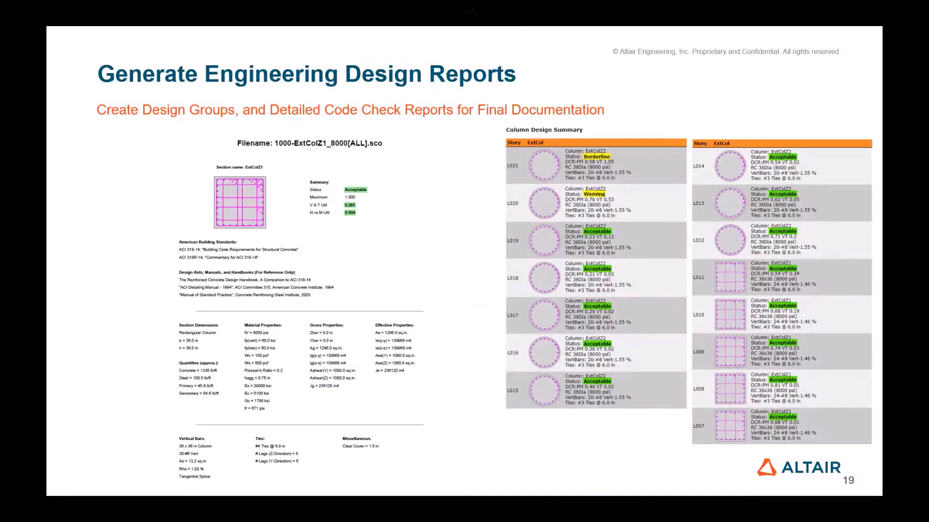
{"action": "key", "text": "Right"}
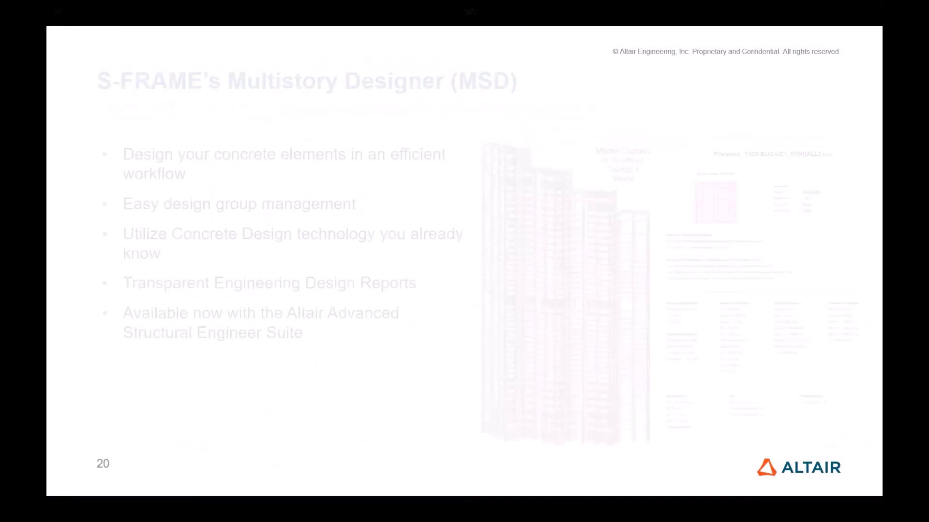
{"action": "key", "text": "Right"}
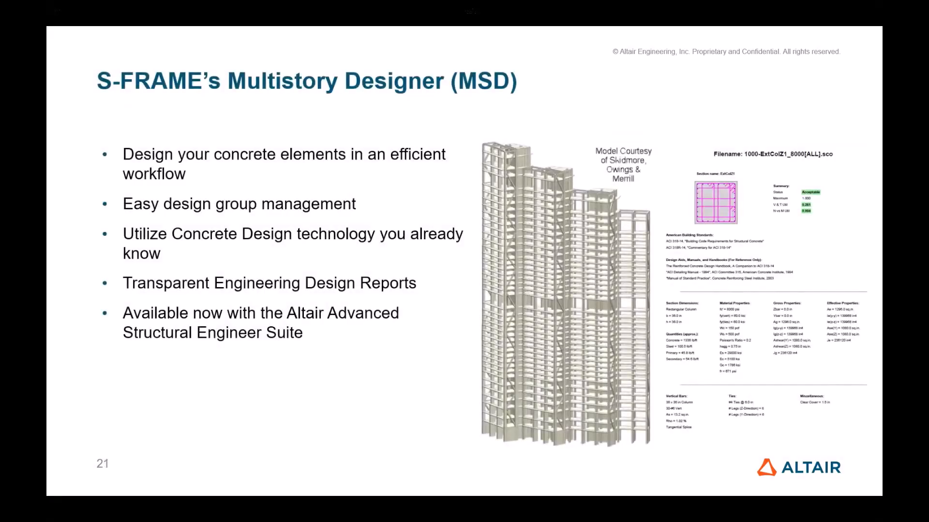